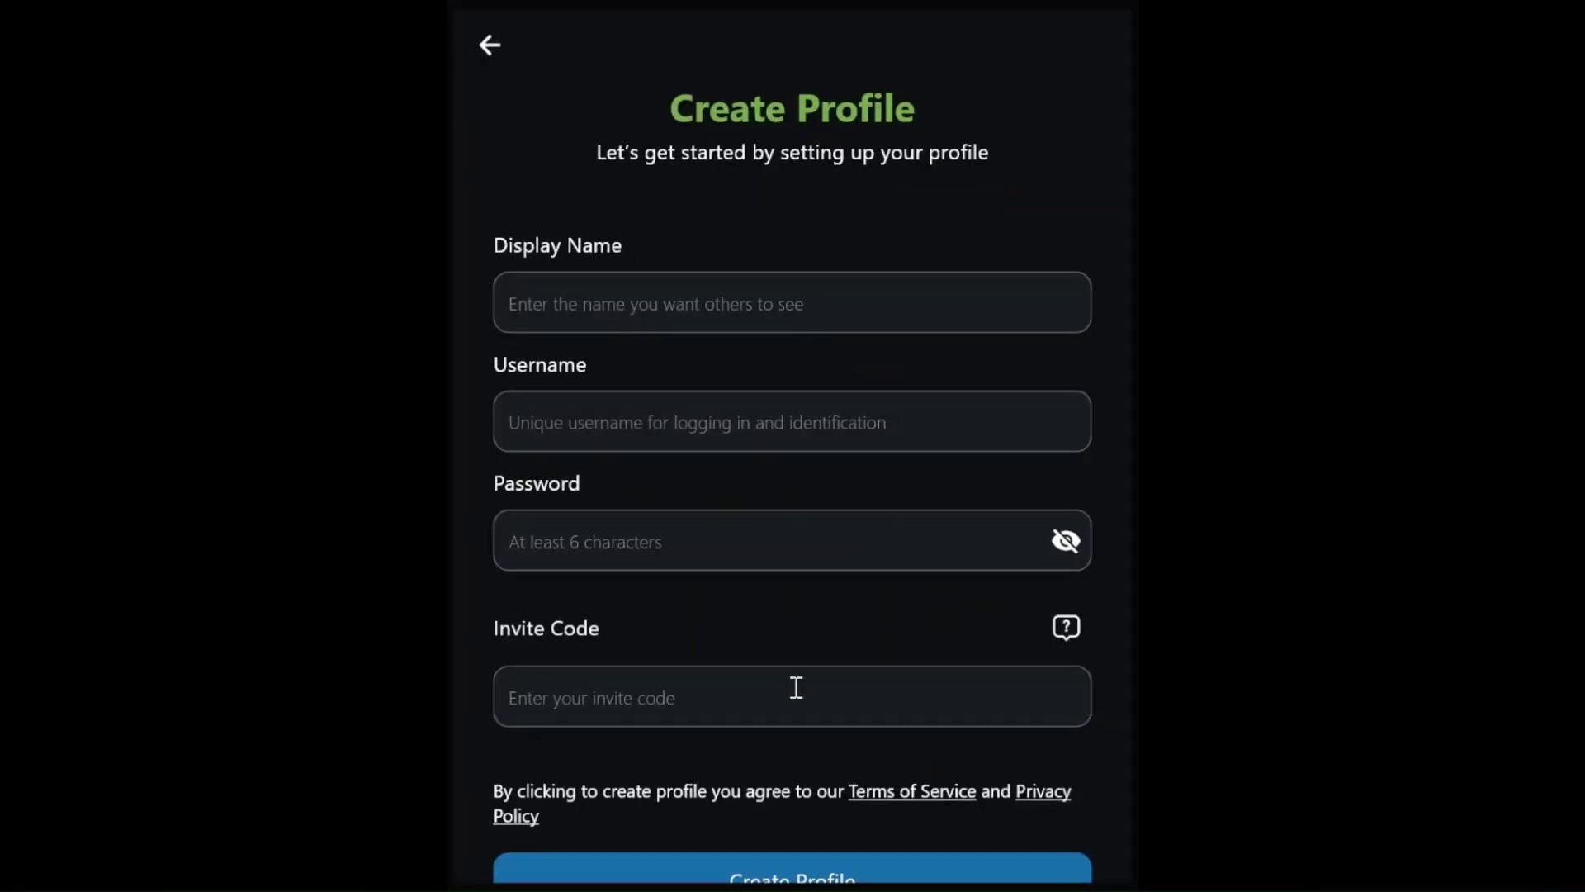
- Enter the display name, username and password, and paste the invite code into the Create Profile form
left_click(677, 320)
type("Esther")
key("Tab")
type("es")
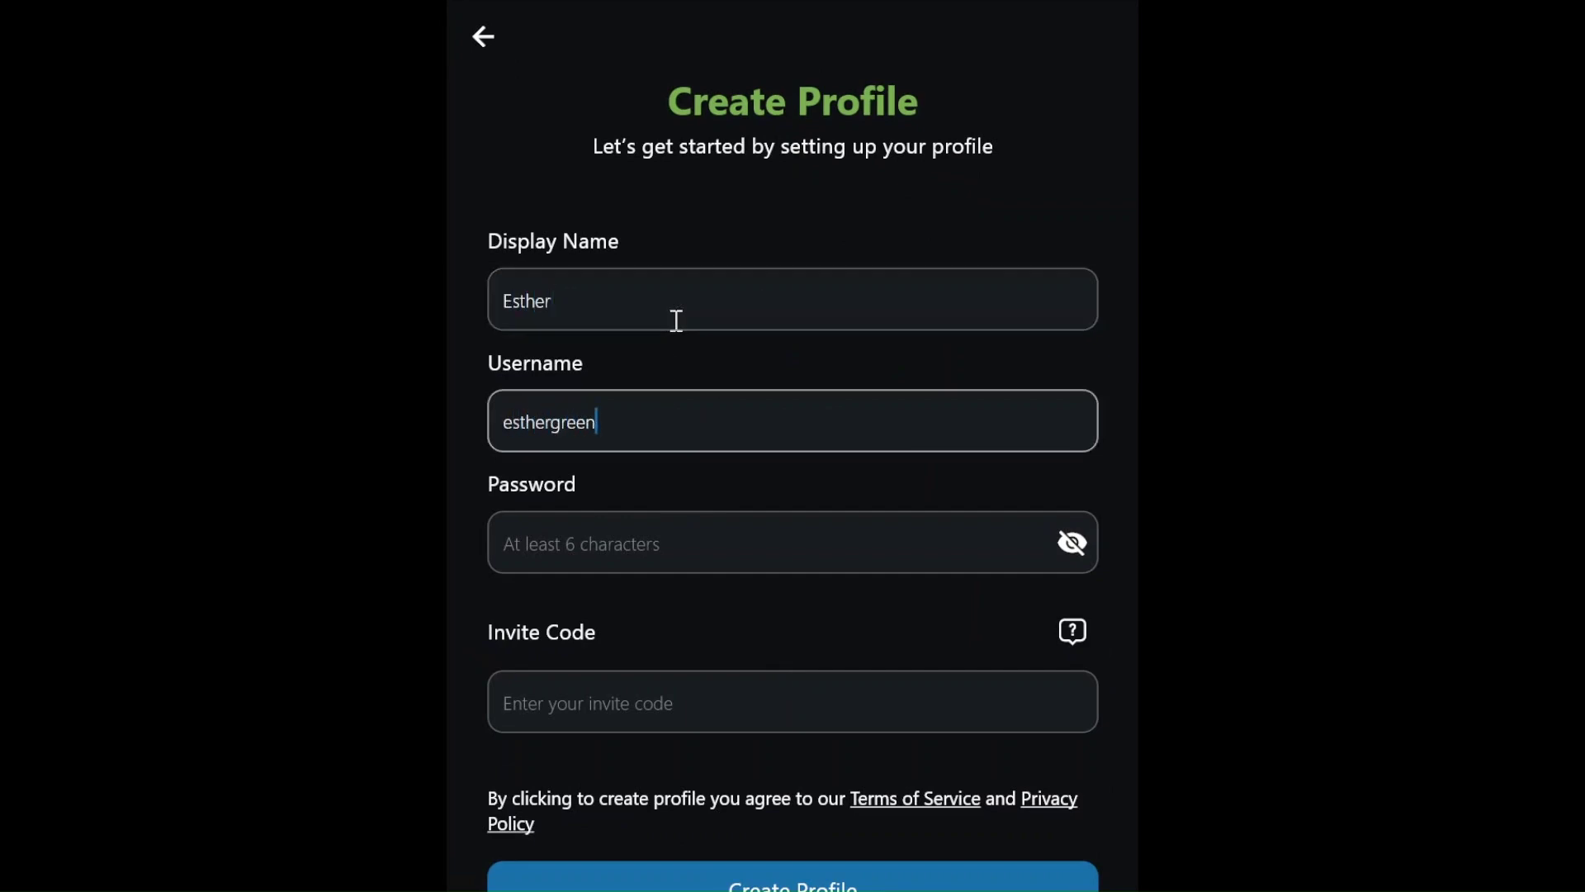
key("Tab")
type("••")
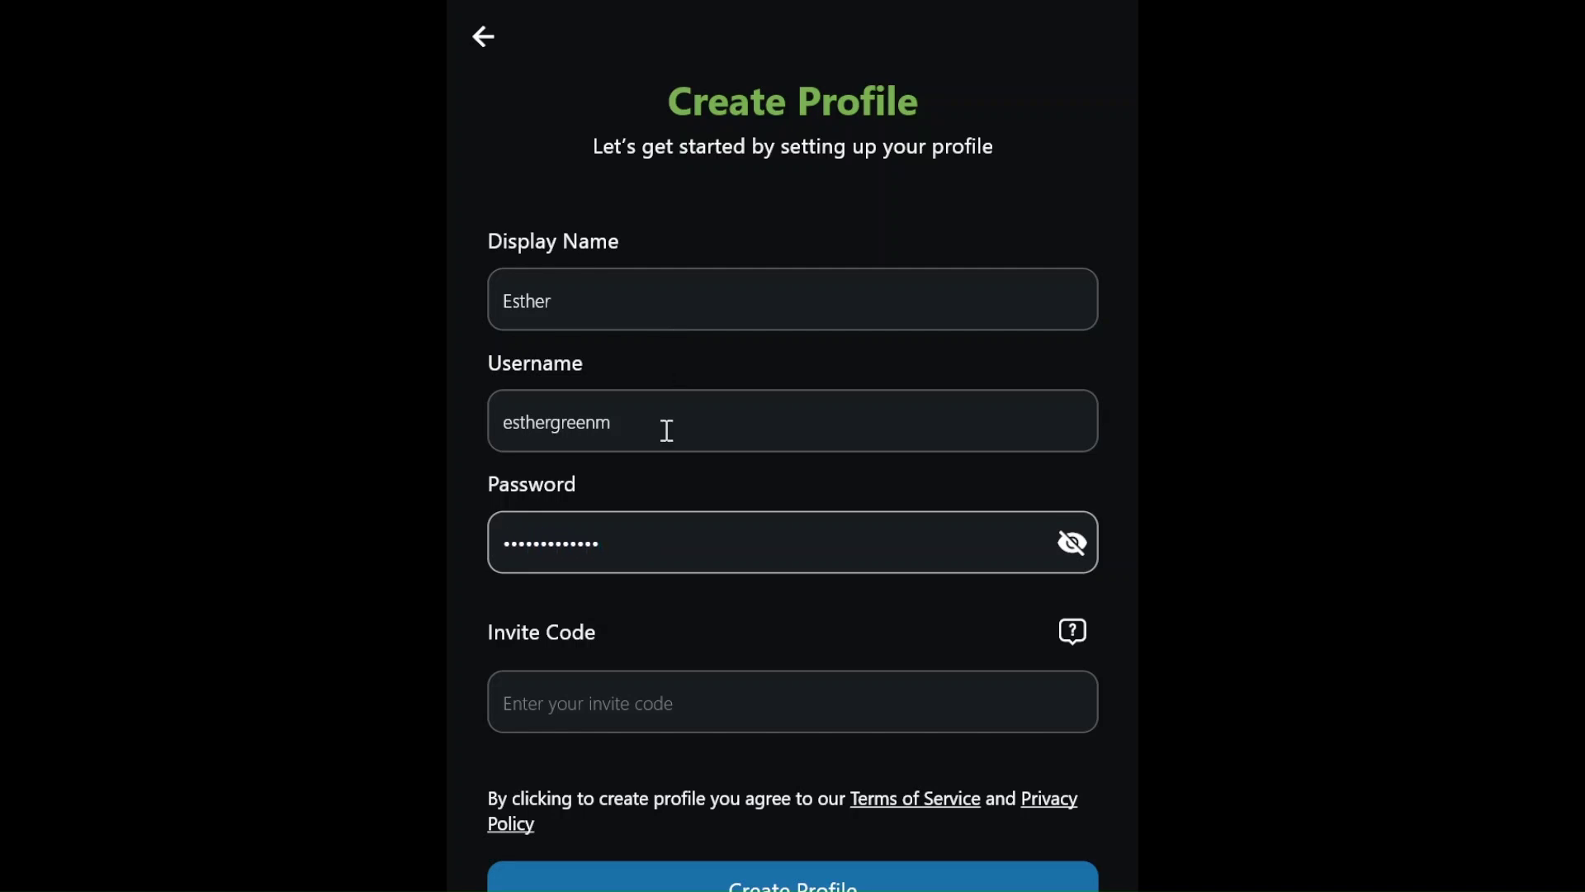
left_click(662, 694)
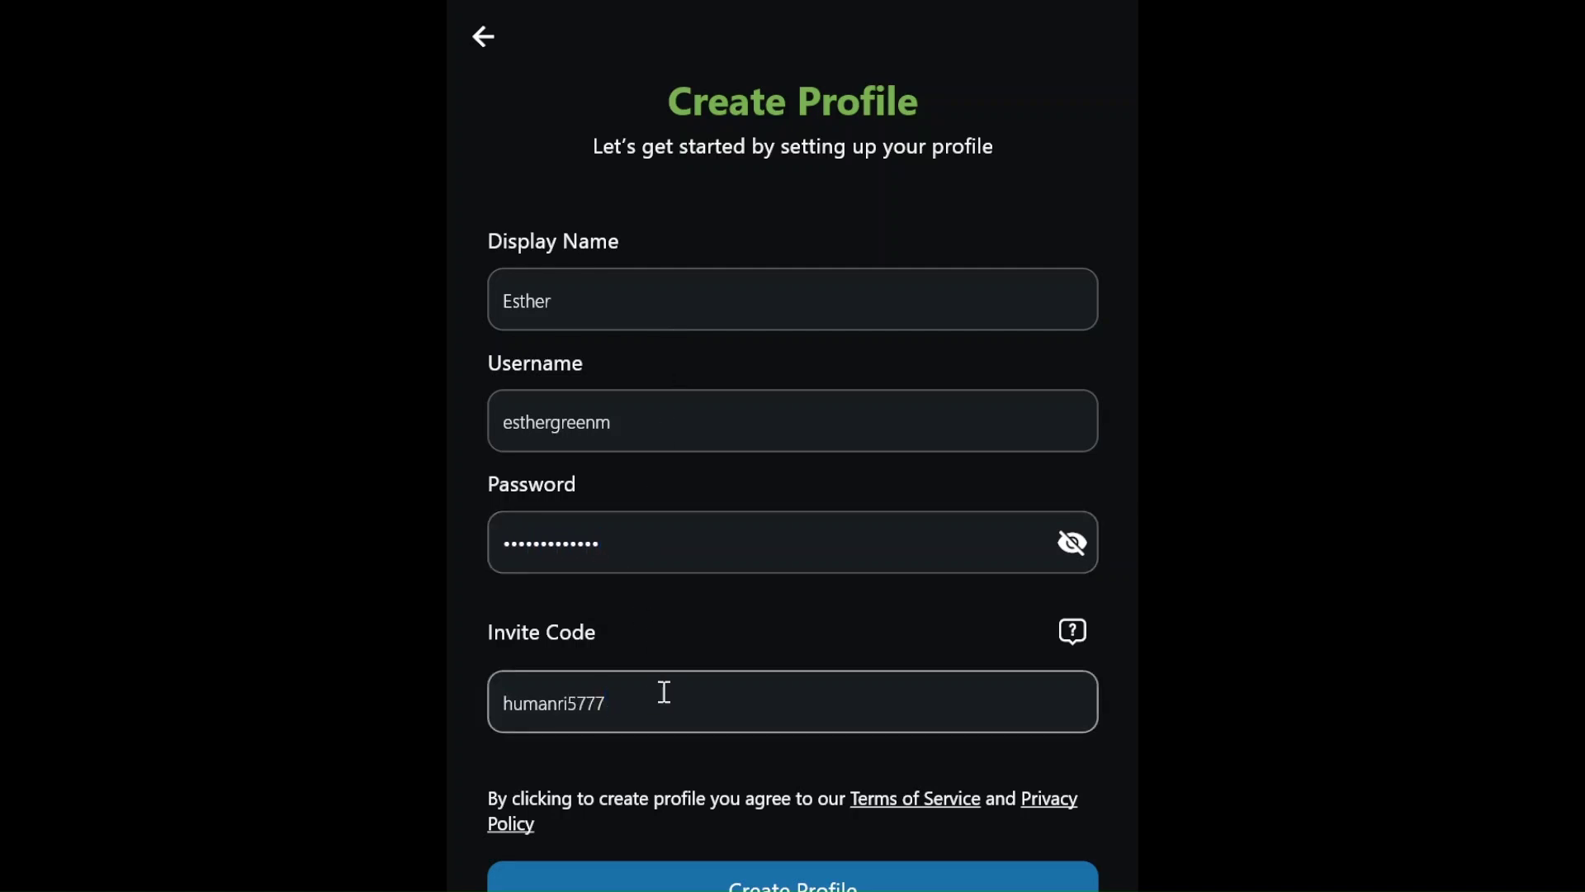
scroll(664, 692, "down", 3)
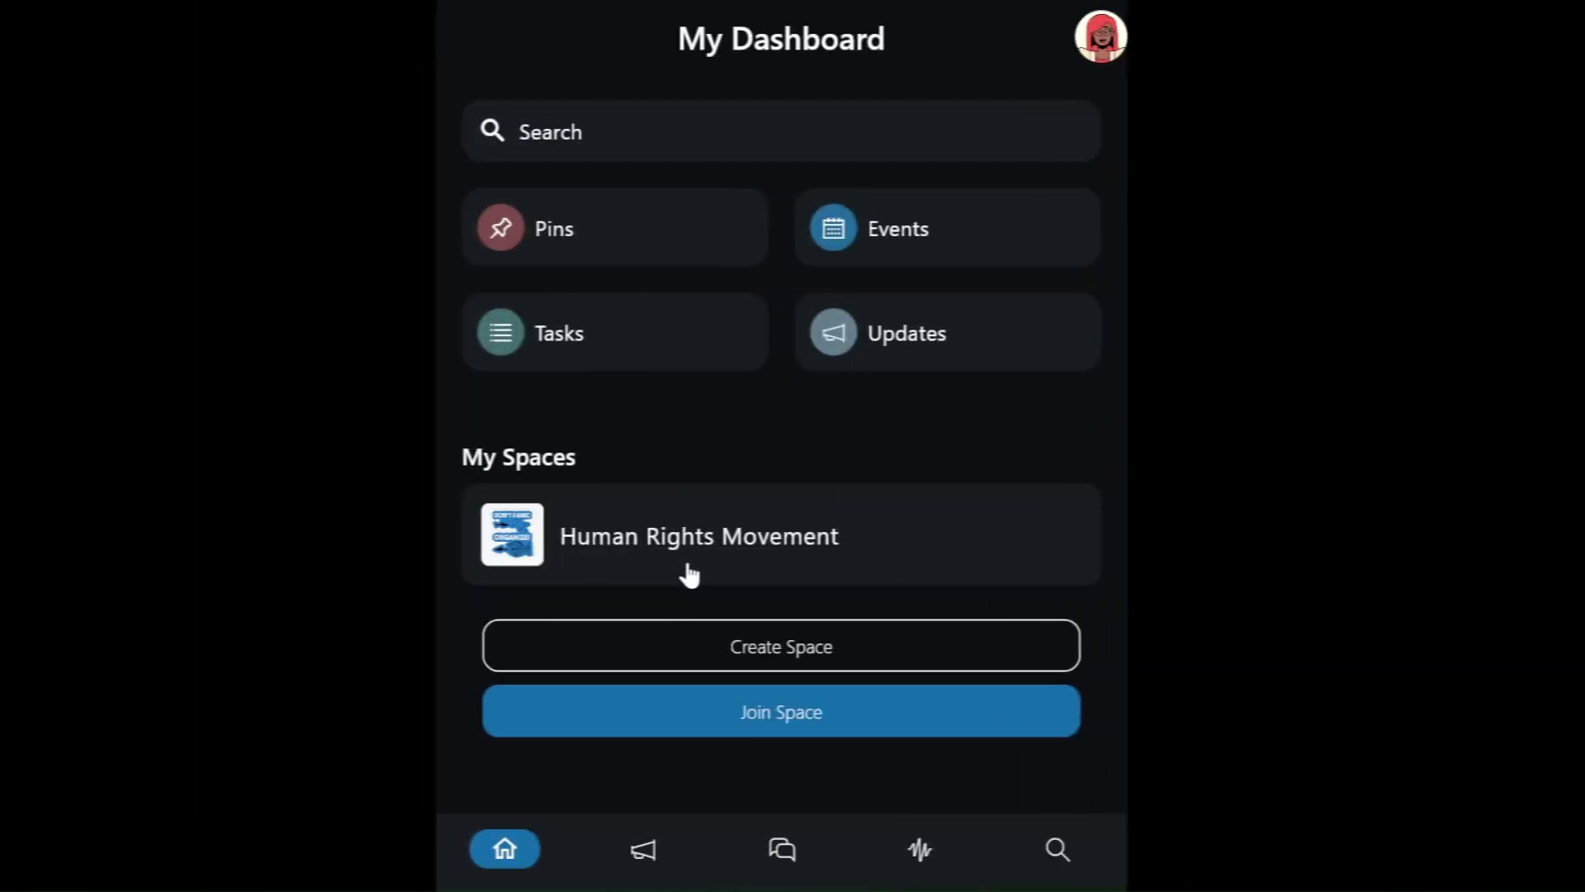
- Create the profile, enter the Human Rights Movement space and jump to its pins section
left_click(686, 566)
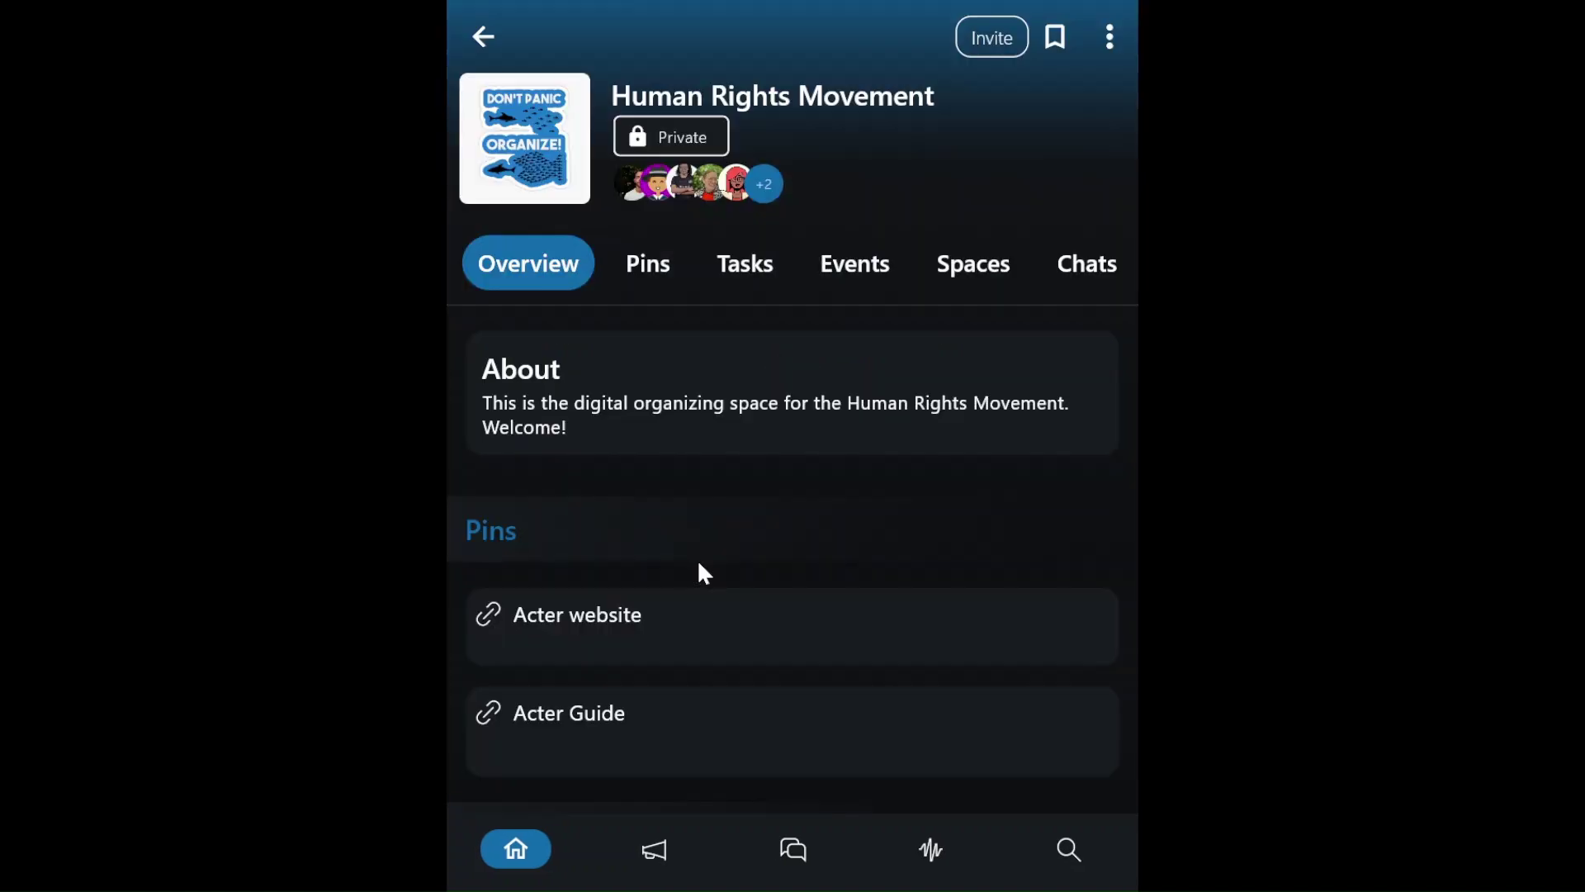
left_click(649, 291)
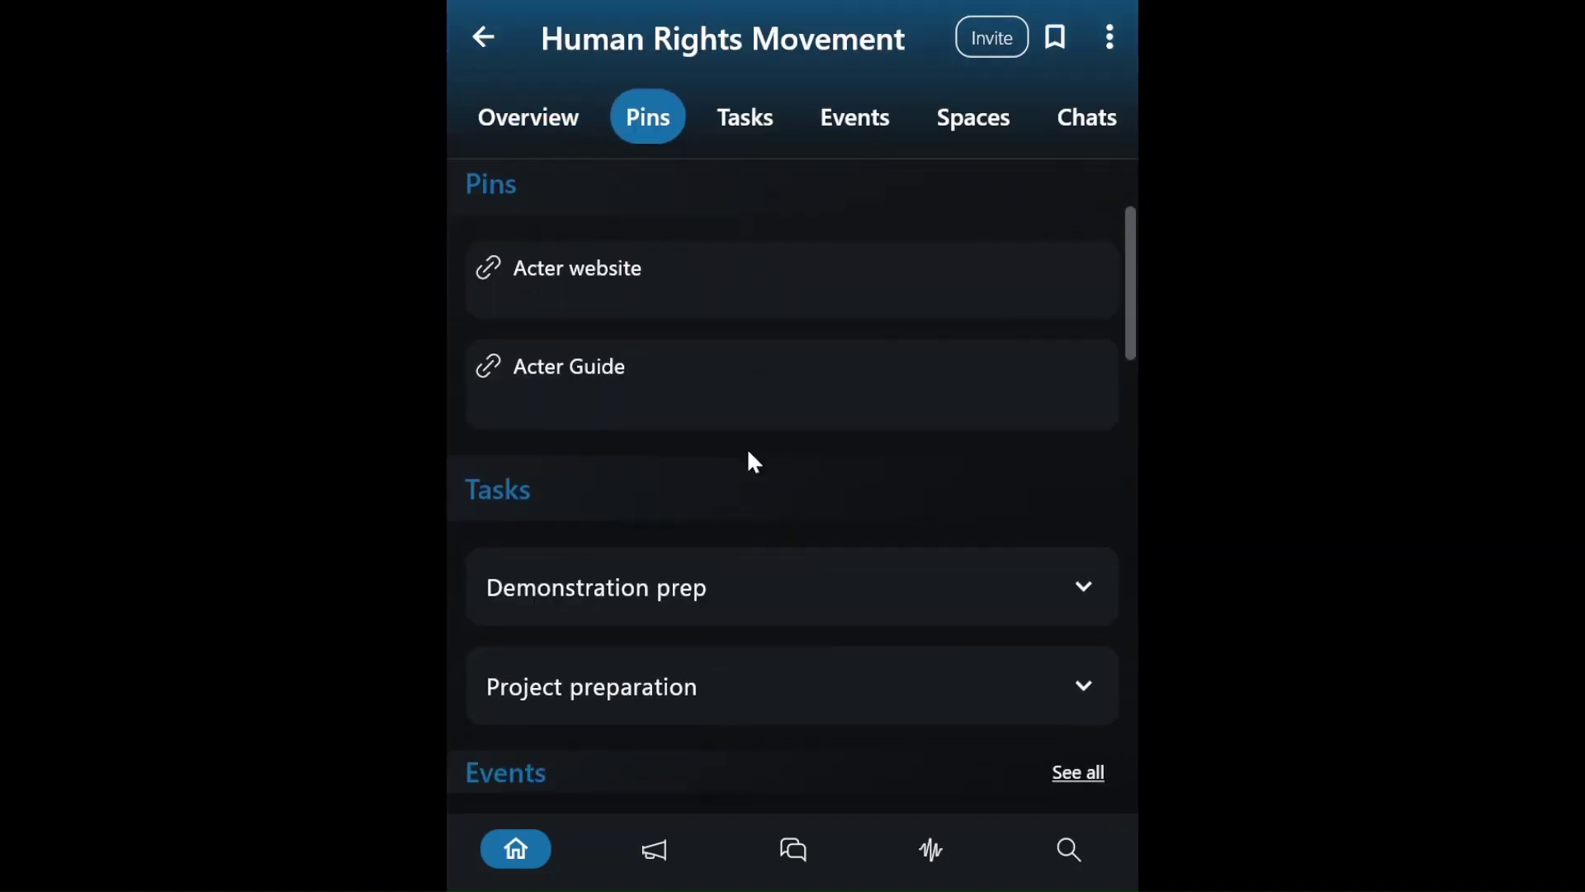
scroll(753, 460, "down", 3)
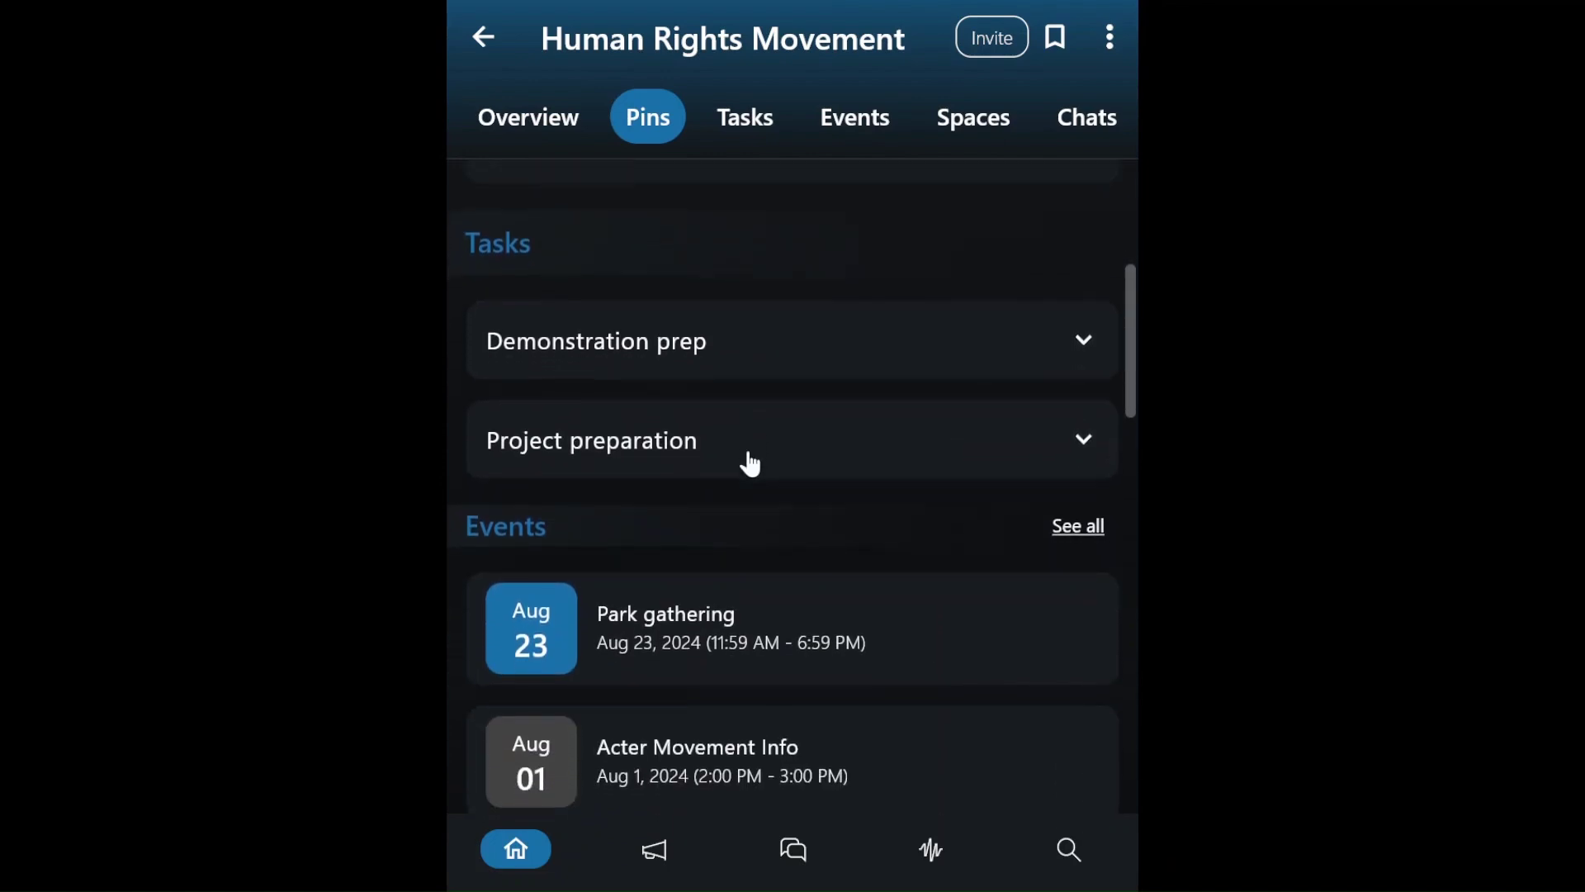
scroll(751, 464, "down", 4)
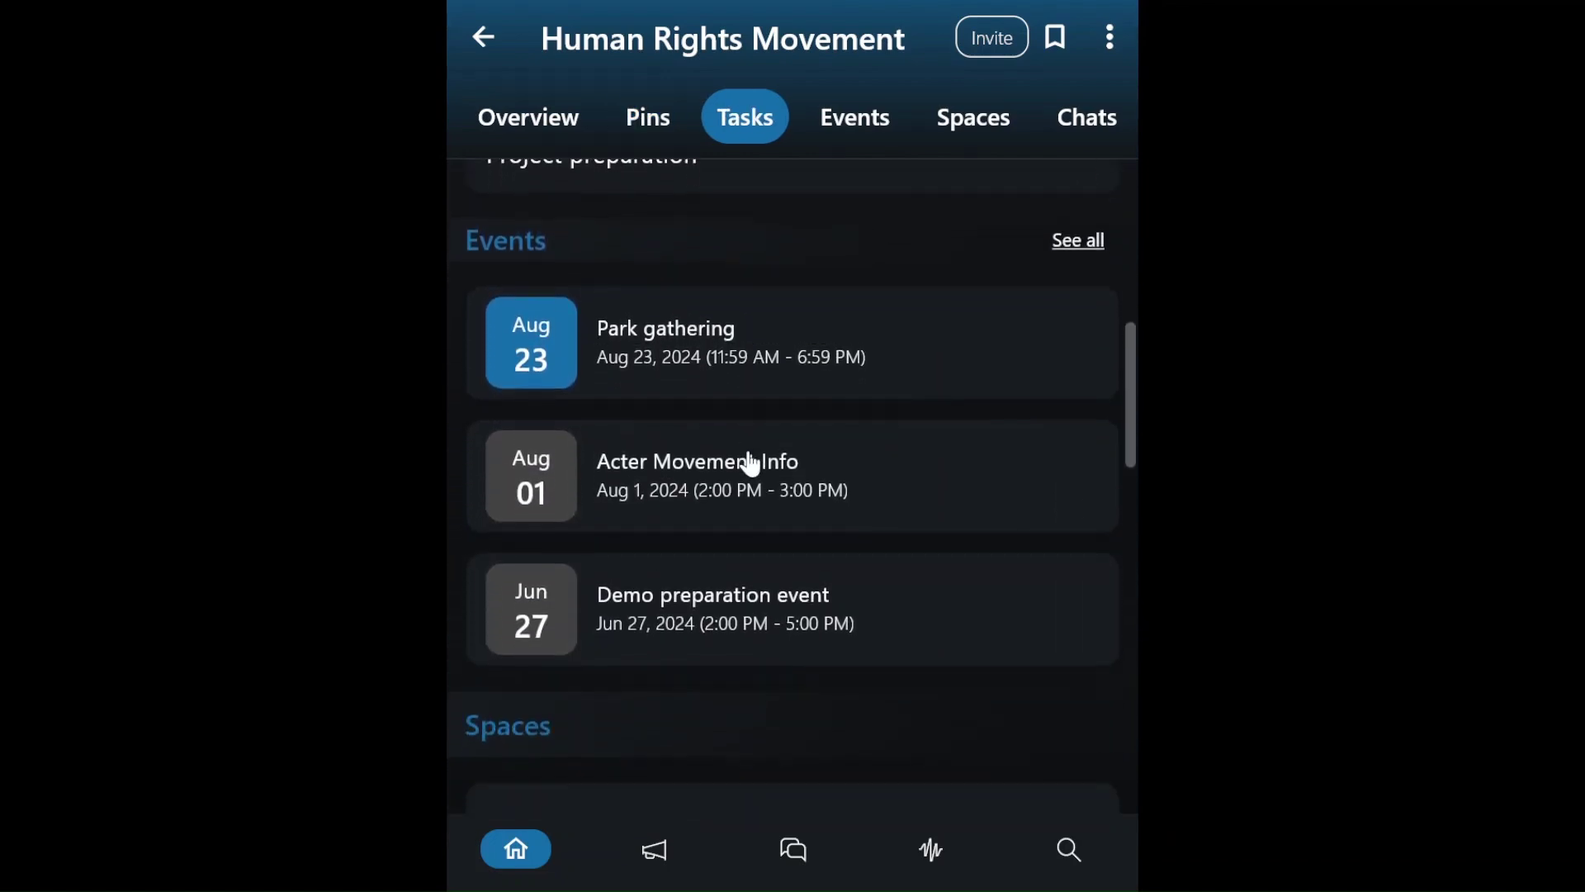
- Look through the space's tasks, events, sub-spaces, chats and members, then return to My Dashboard
scroll(751, 464, "down", 5)
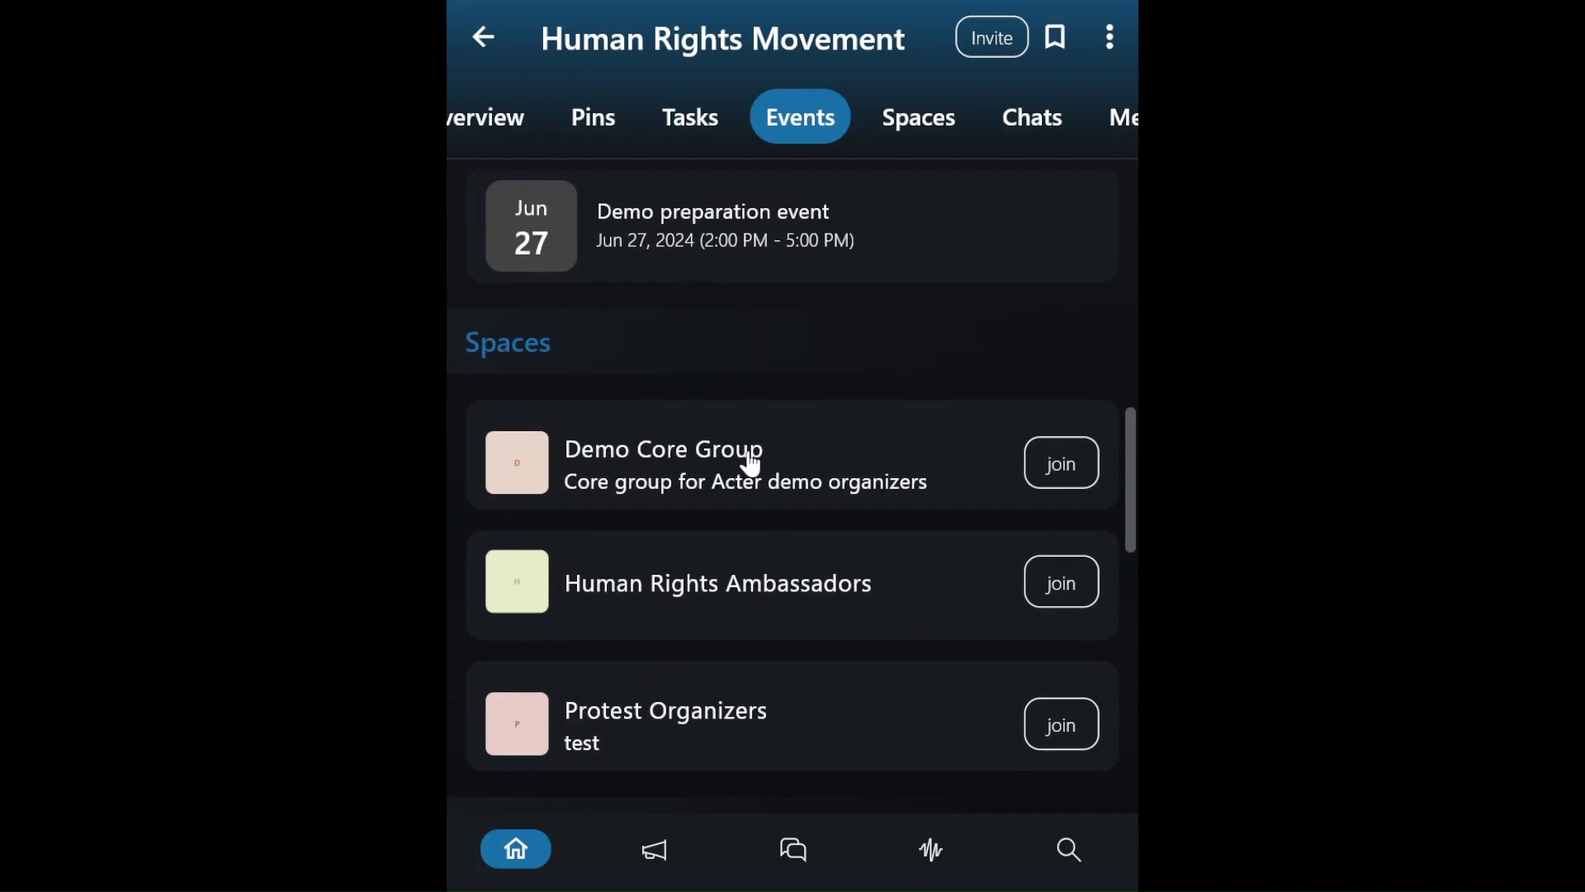
scroll(750, 464, "down", 5)
scroll(750, 454, "down", 3)
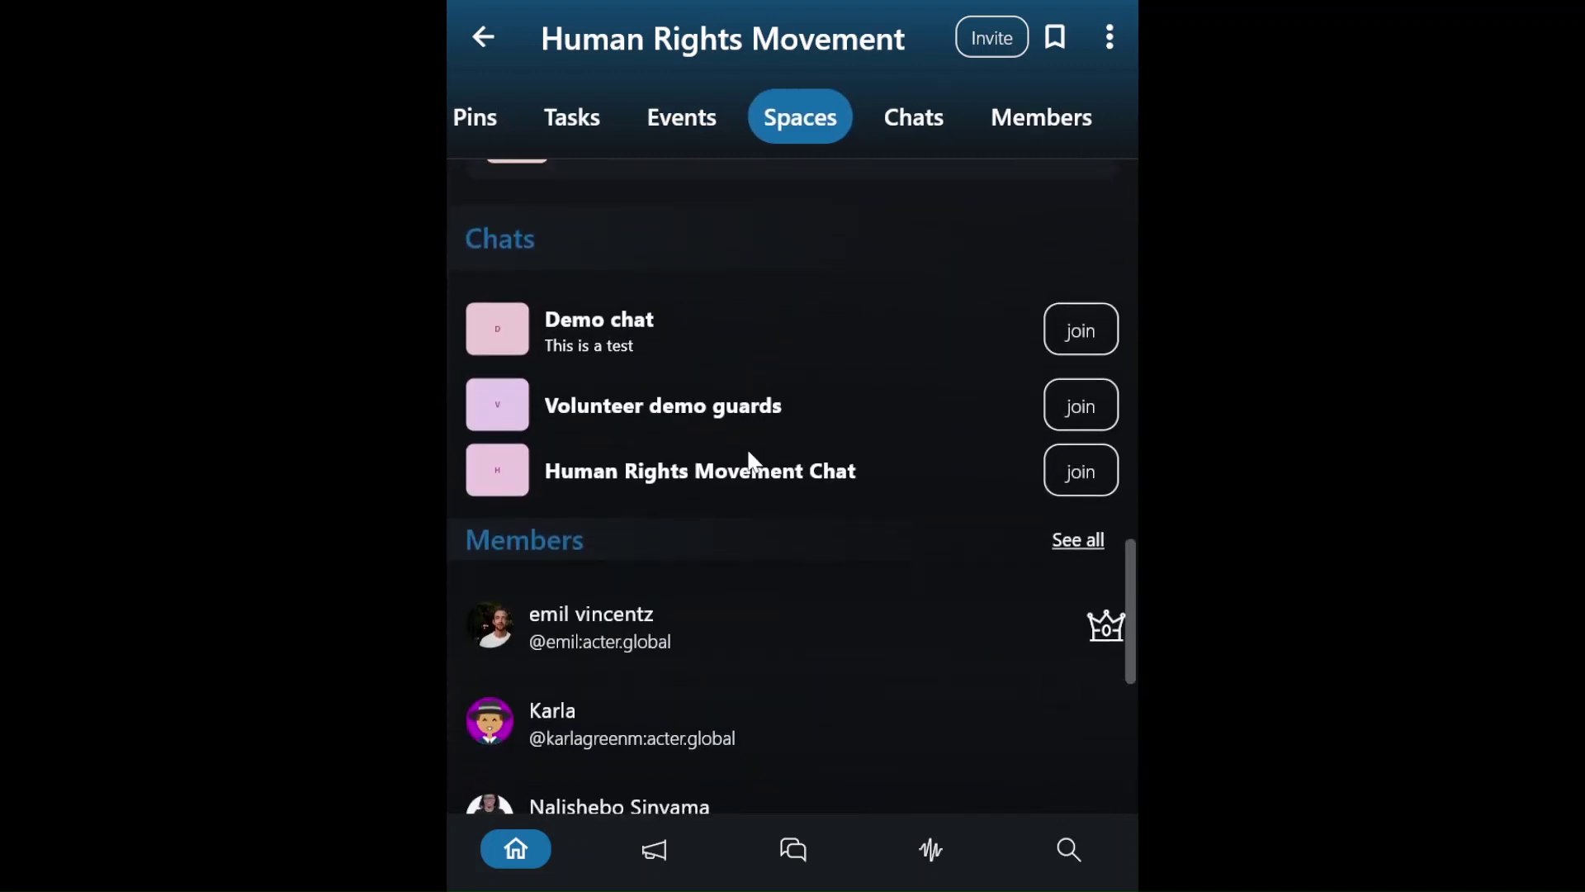
scroll(750, 461, "down", 4)
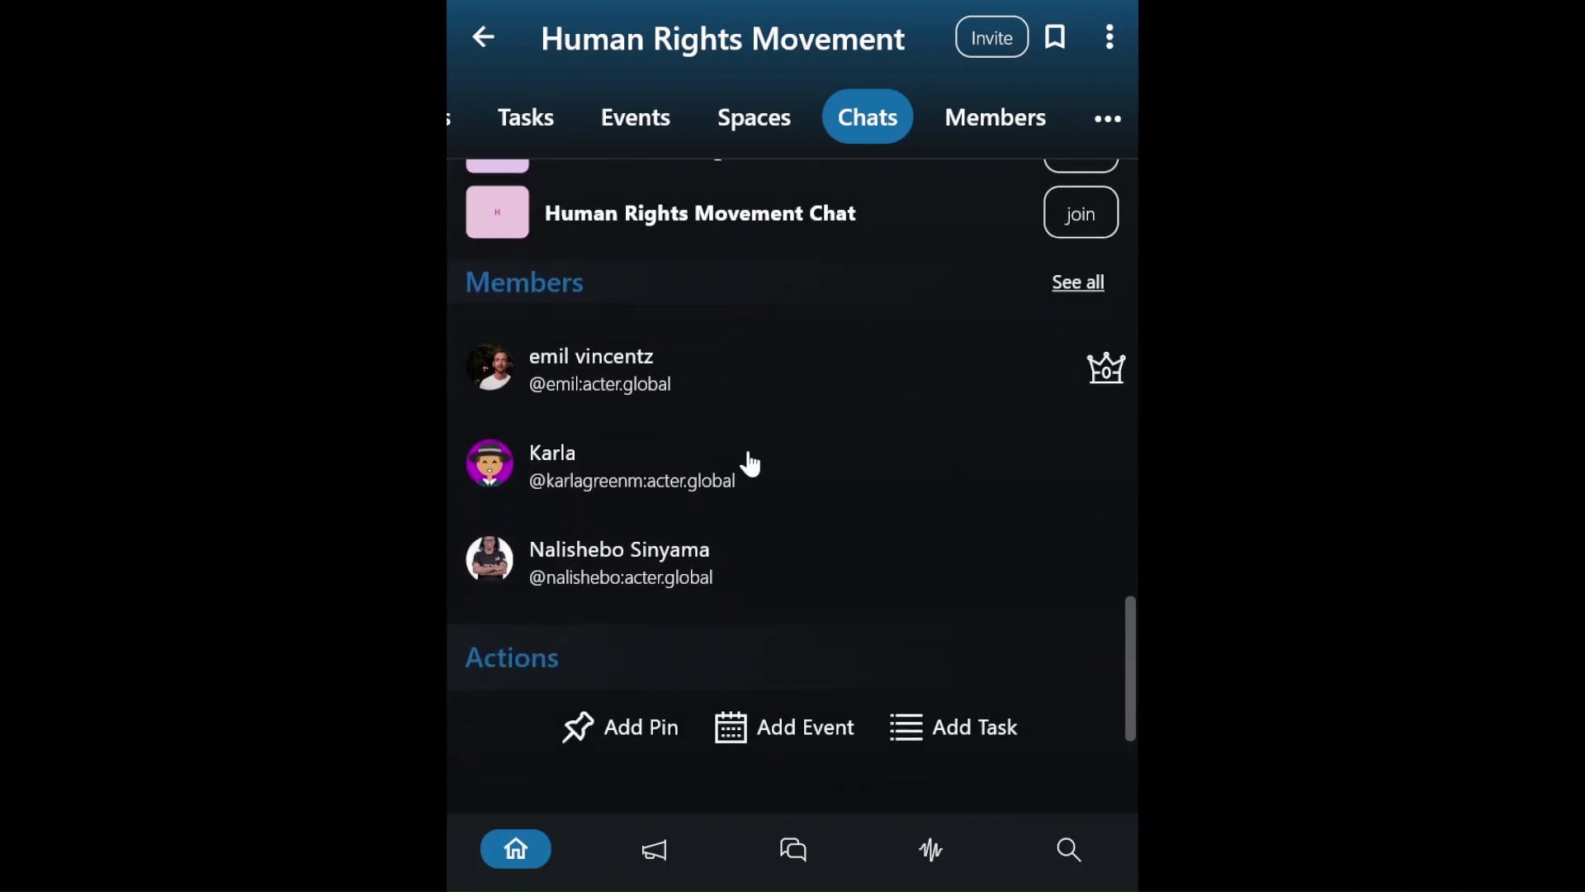
scroll(747, 460, "up", 2)
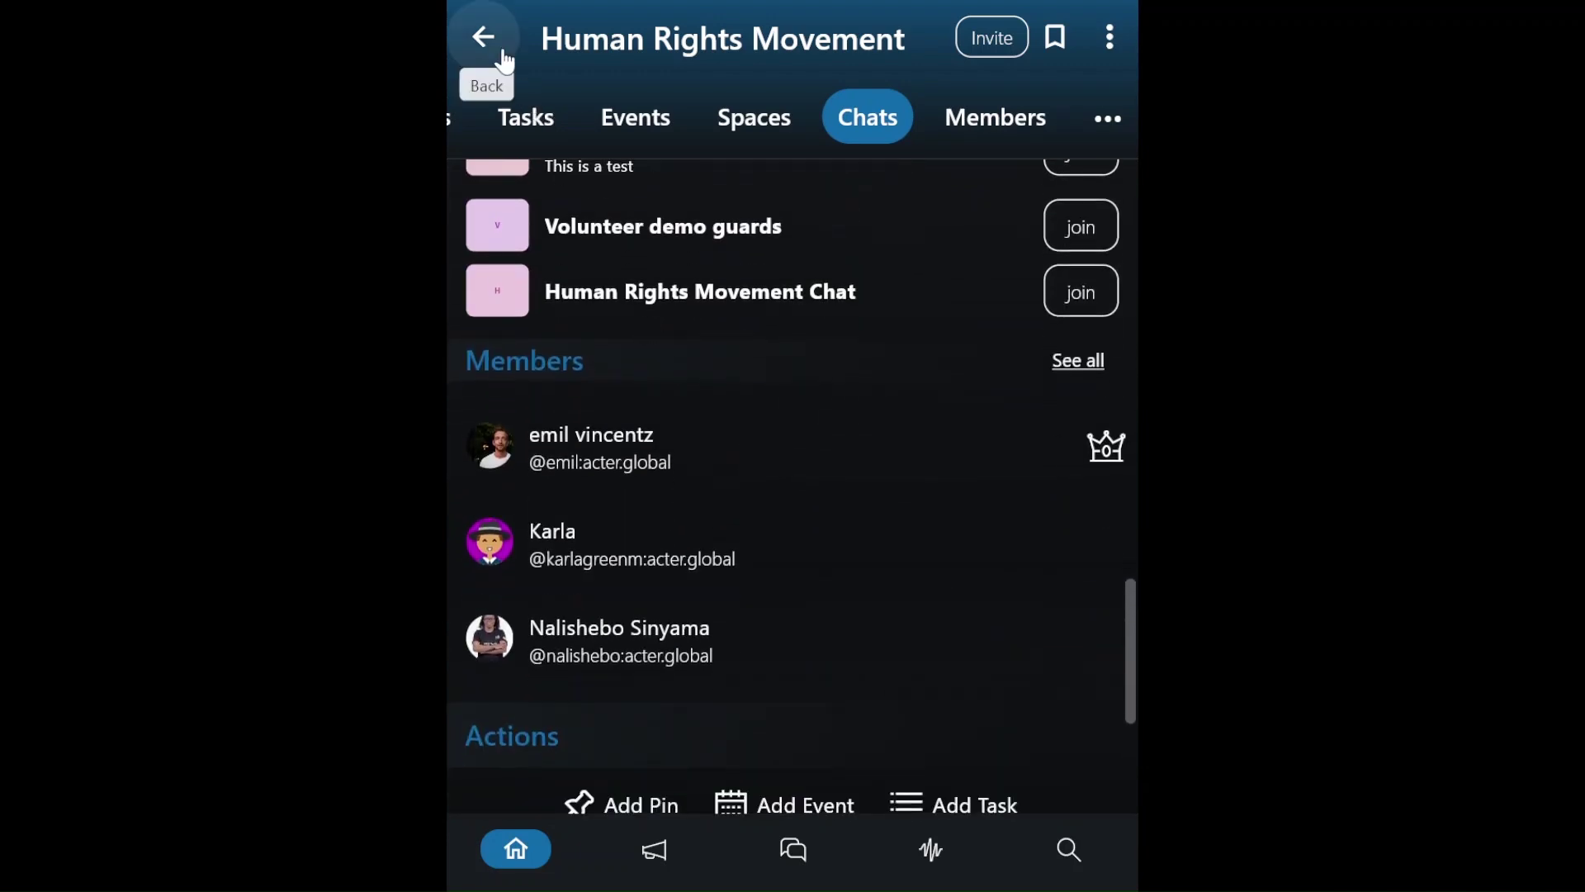
left_click(484, 38)
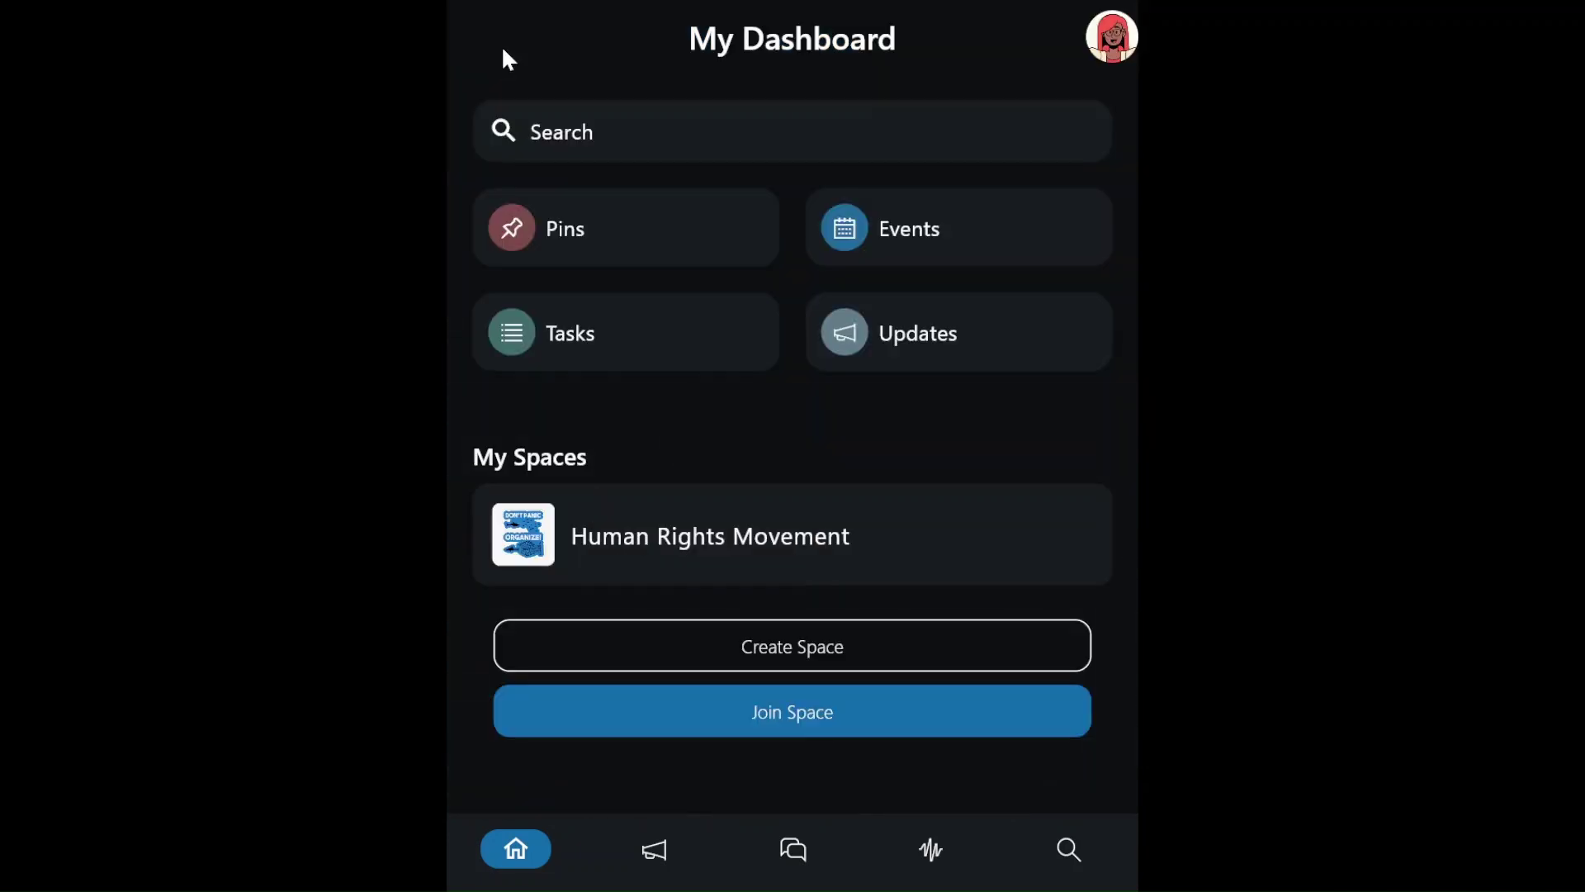
- Create the Green Movement space with a climate-change description, the green logo and Private visibility
left_click(806, 646)
left_click(691, 339)
type("Green Movement")
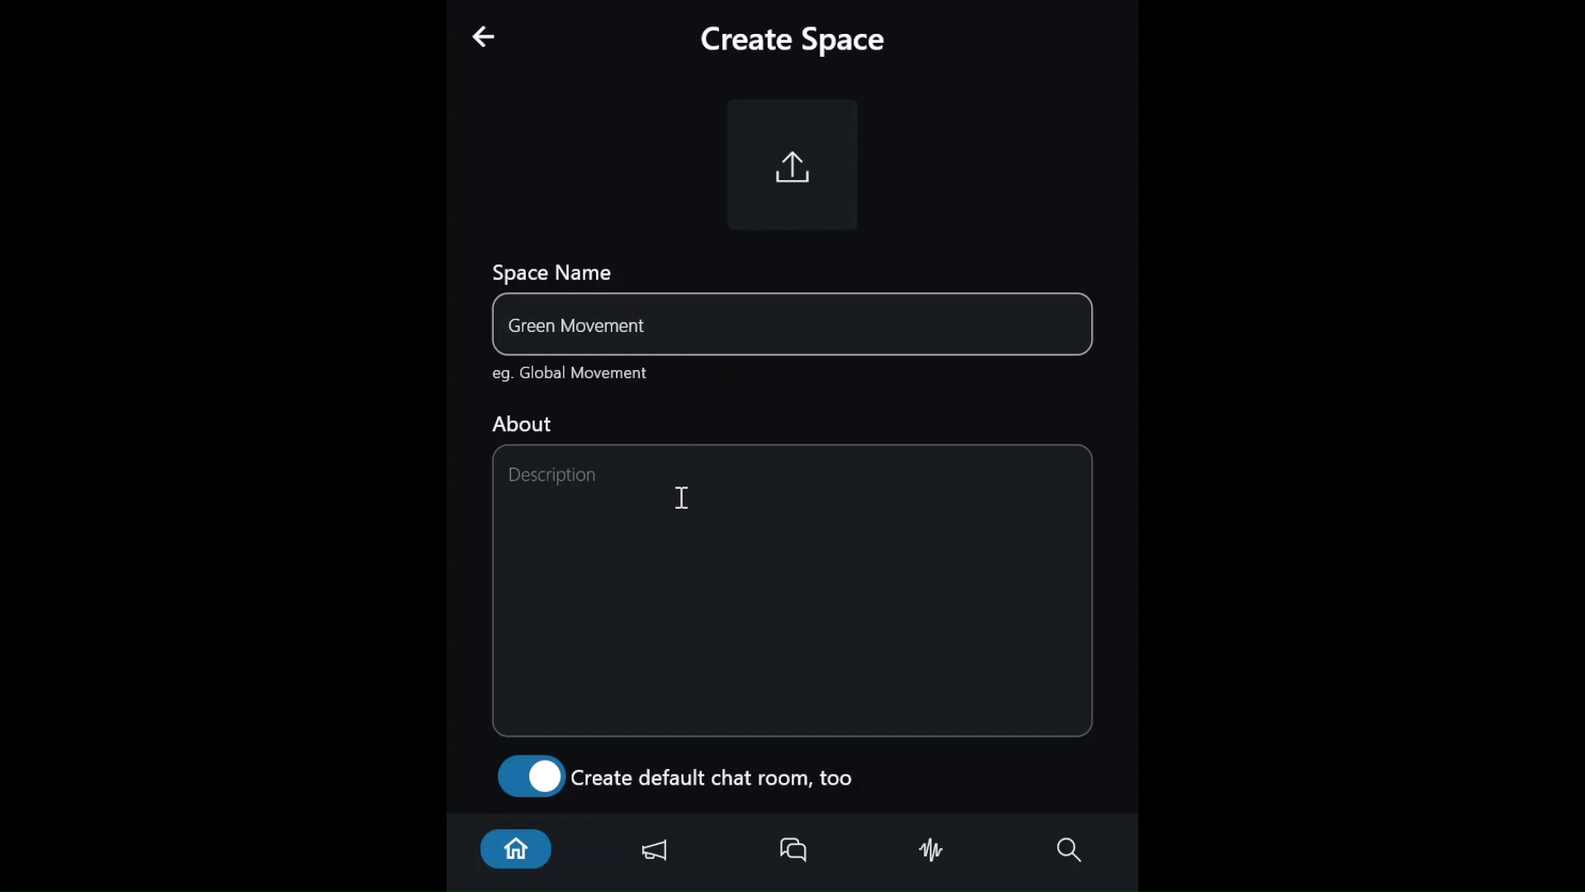
left_click(728, 561)
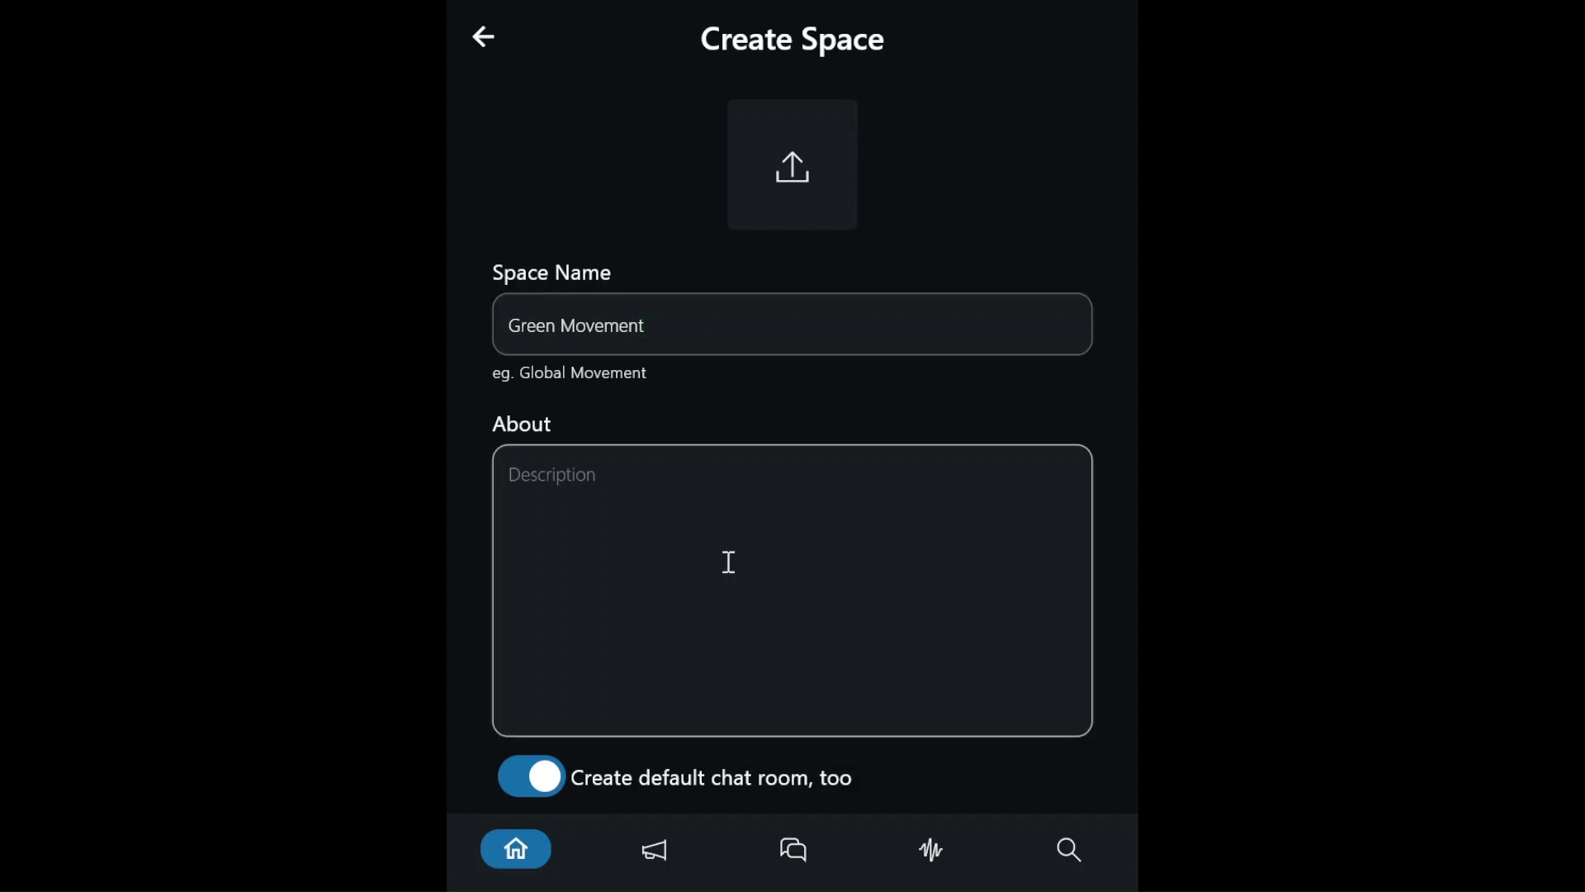
type("We're a passionate community of individuals committed to tackling the urgent challenge of climate change. Our mission is to raise awareness, inspire action, and drive meaningful change in our communities and beyond.")
left_click(799, 176)
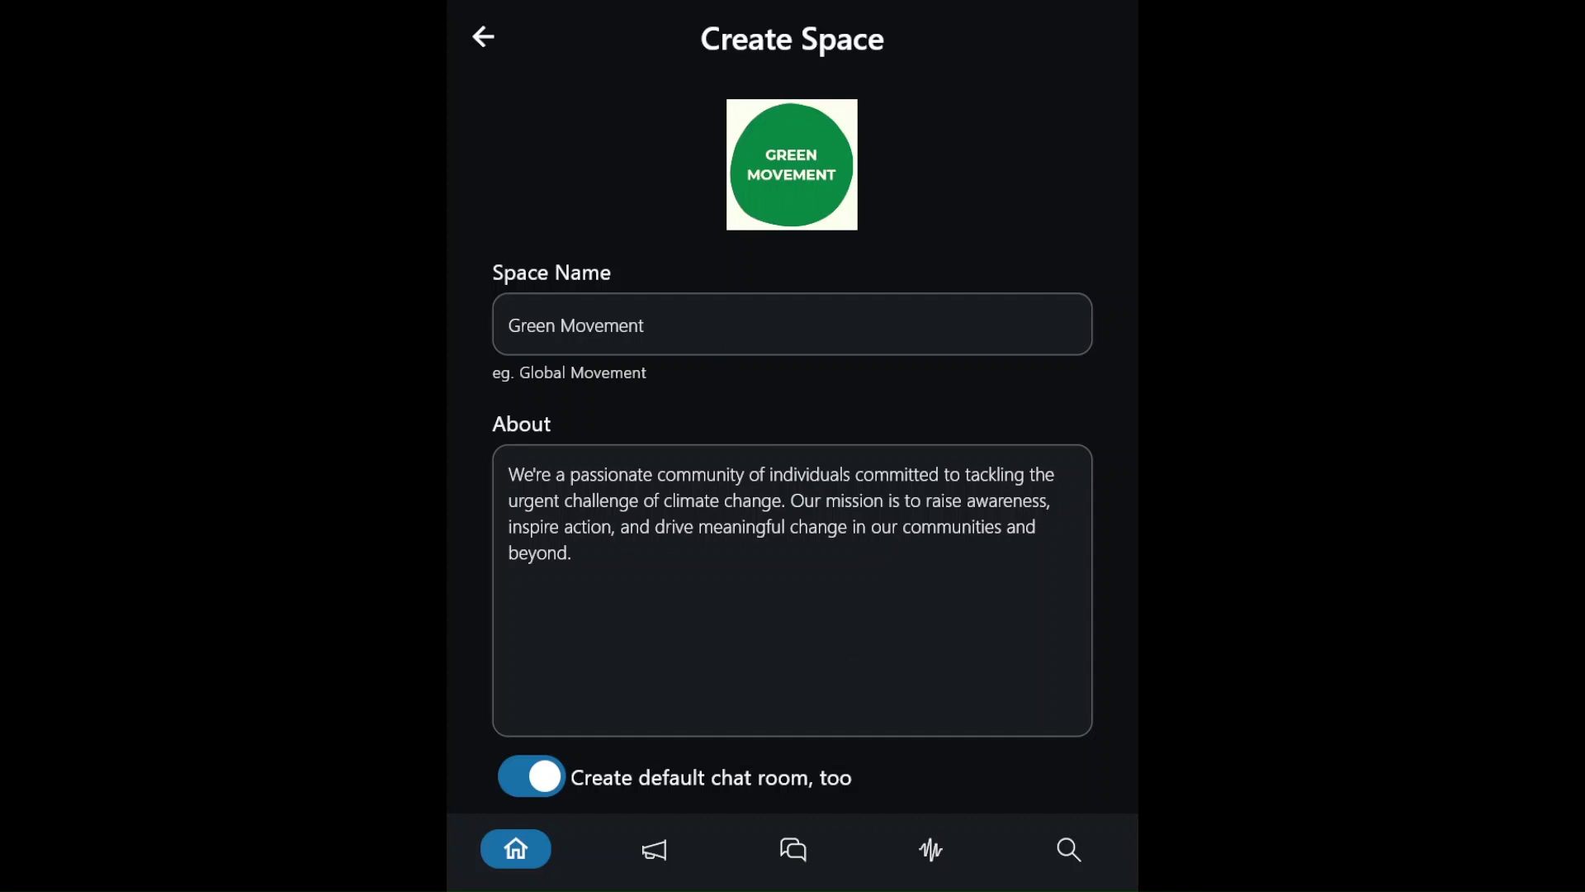
scroll(923, 517, "down", 3)
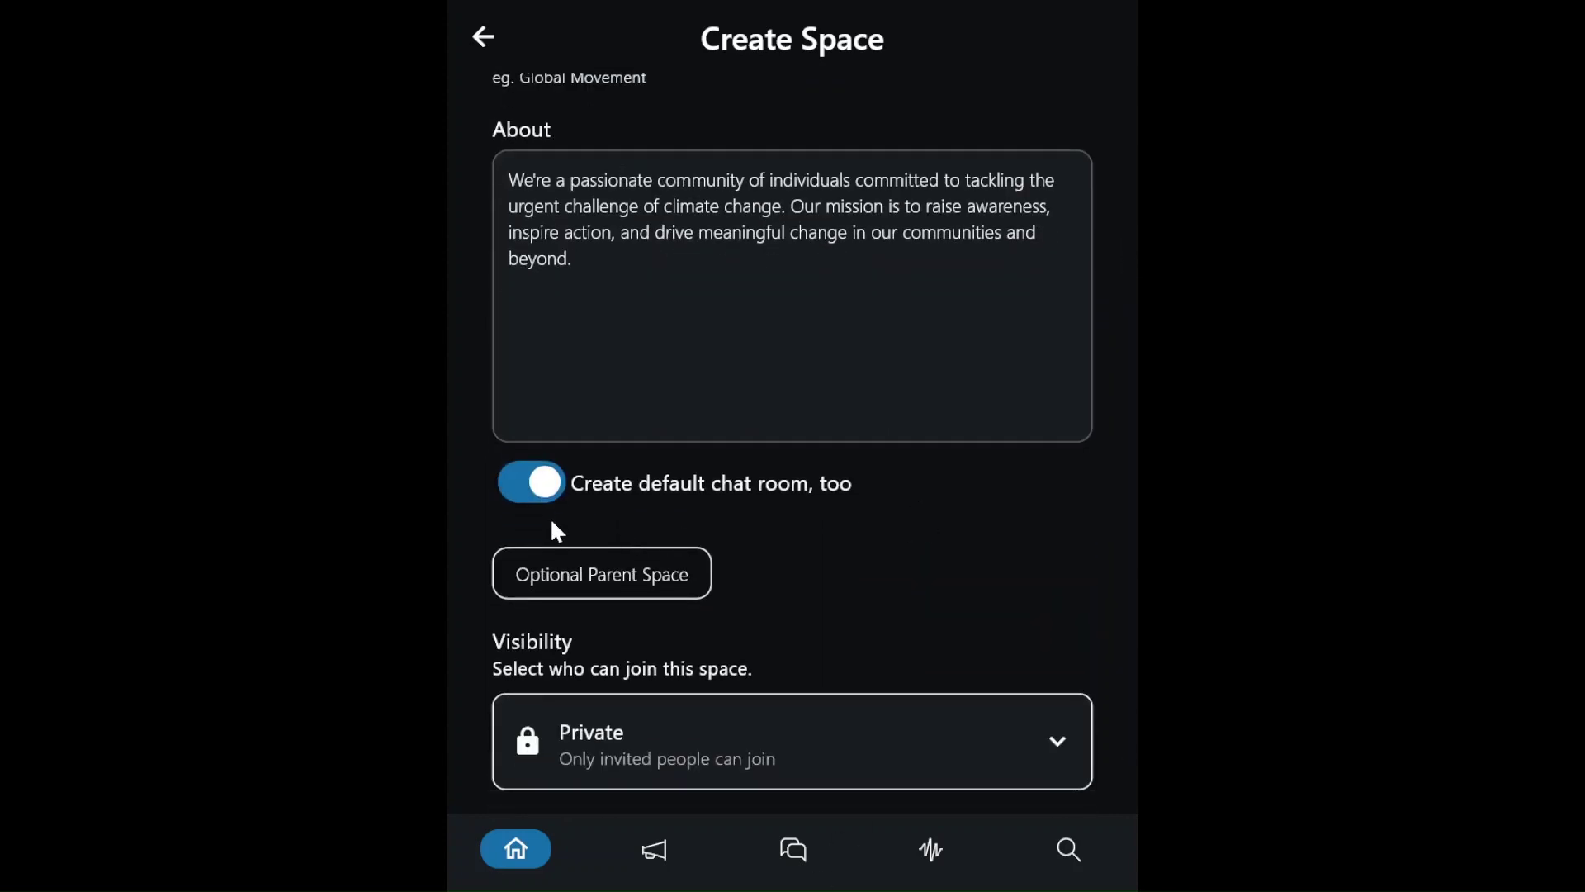
scroll(567, 541, "down", 1)
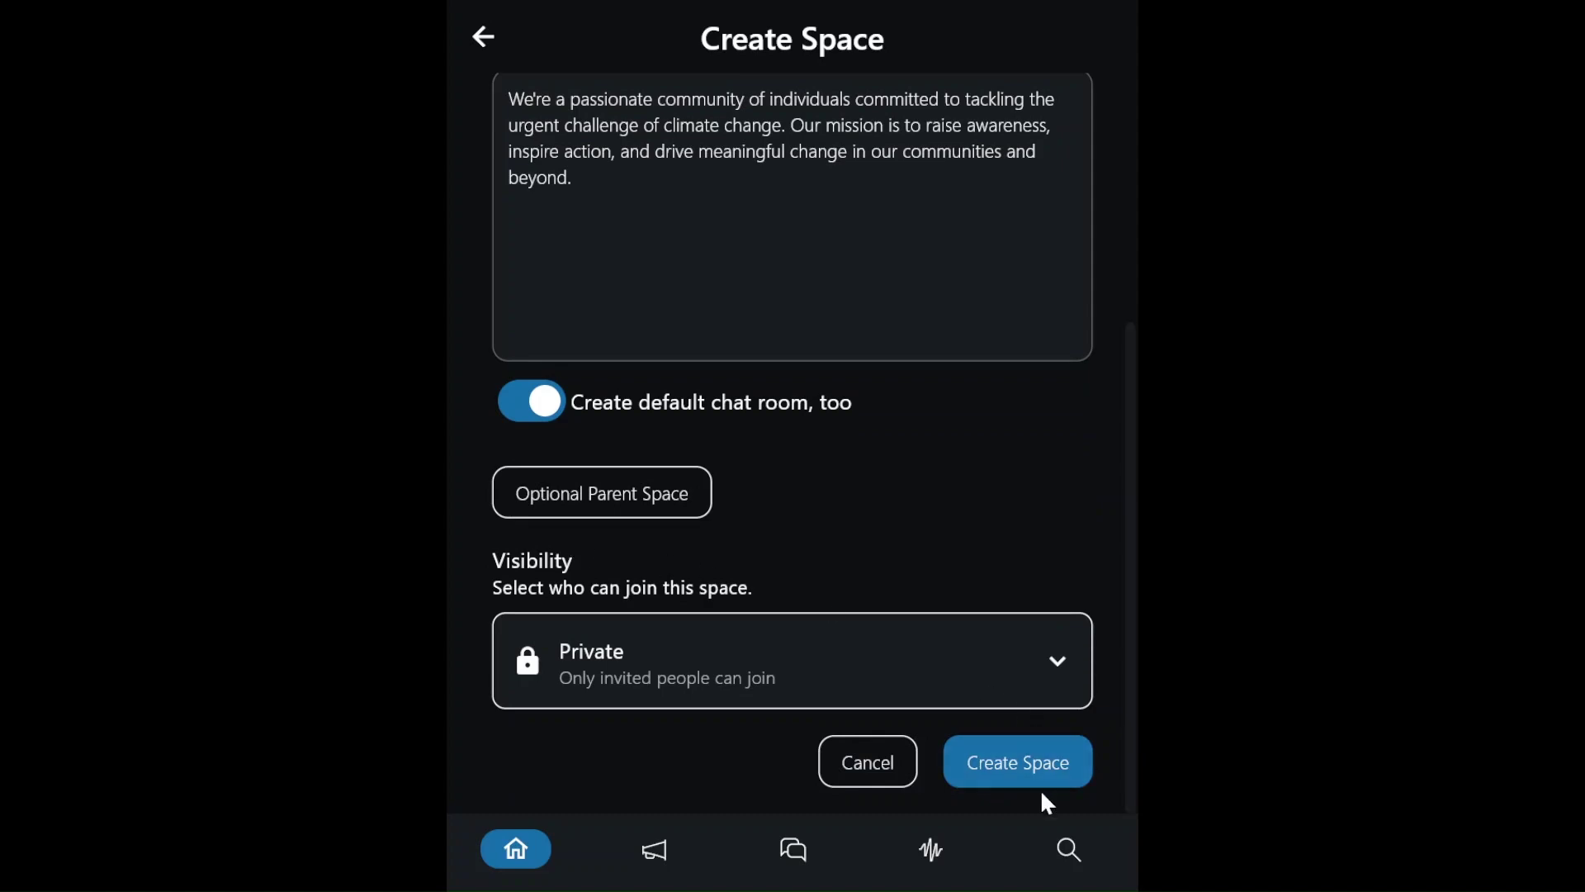
left_click(1036, 768)
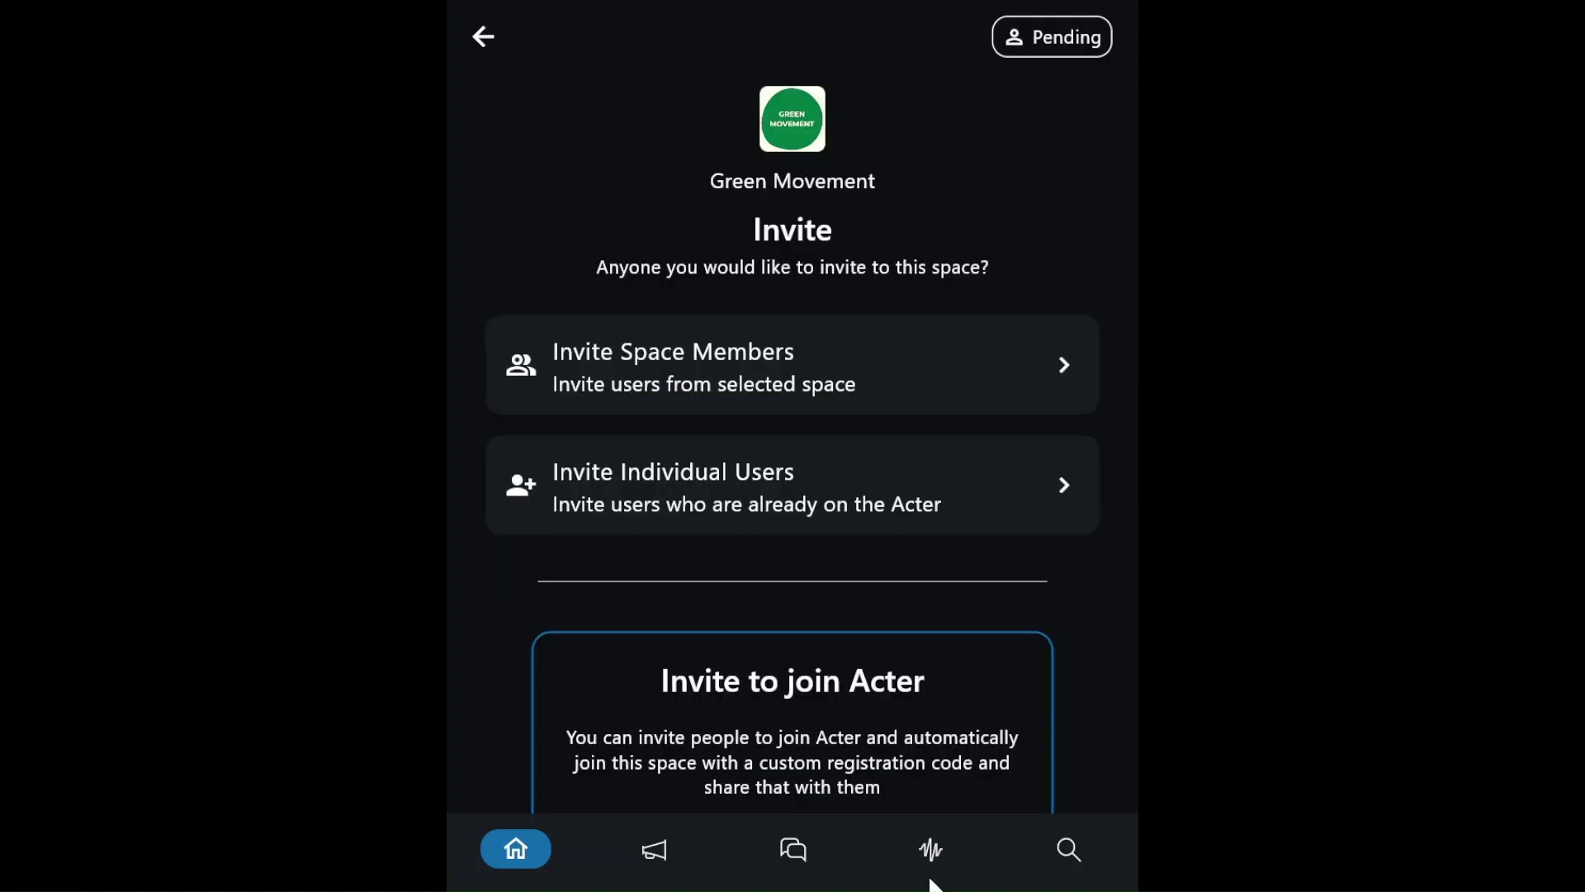
- Skip inviting people and add a 'Community Guidelines' pin linking to the Google Slides deck
key("Escape")
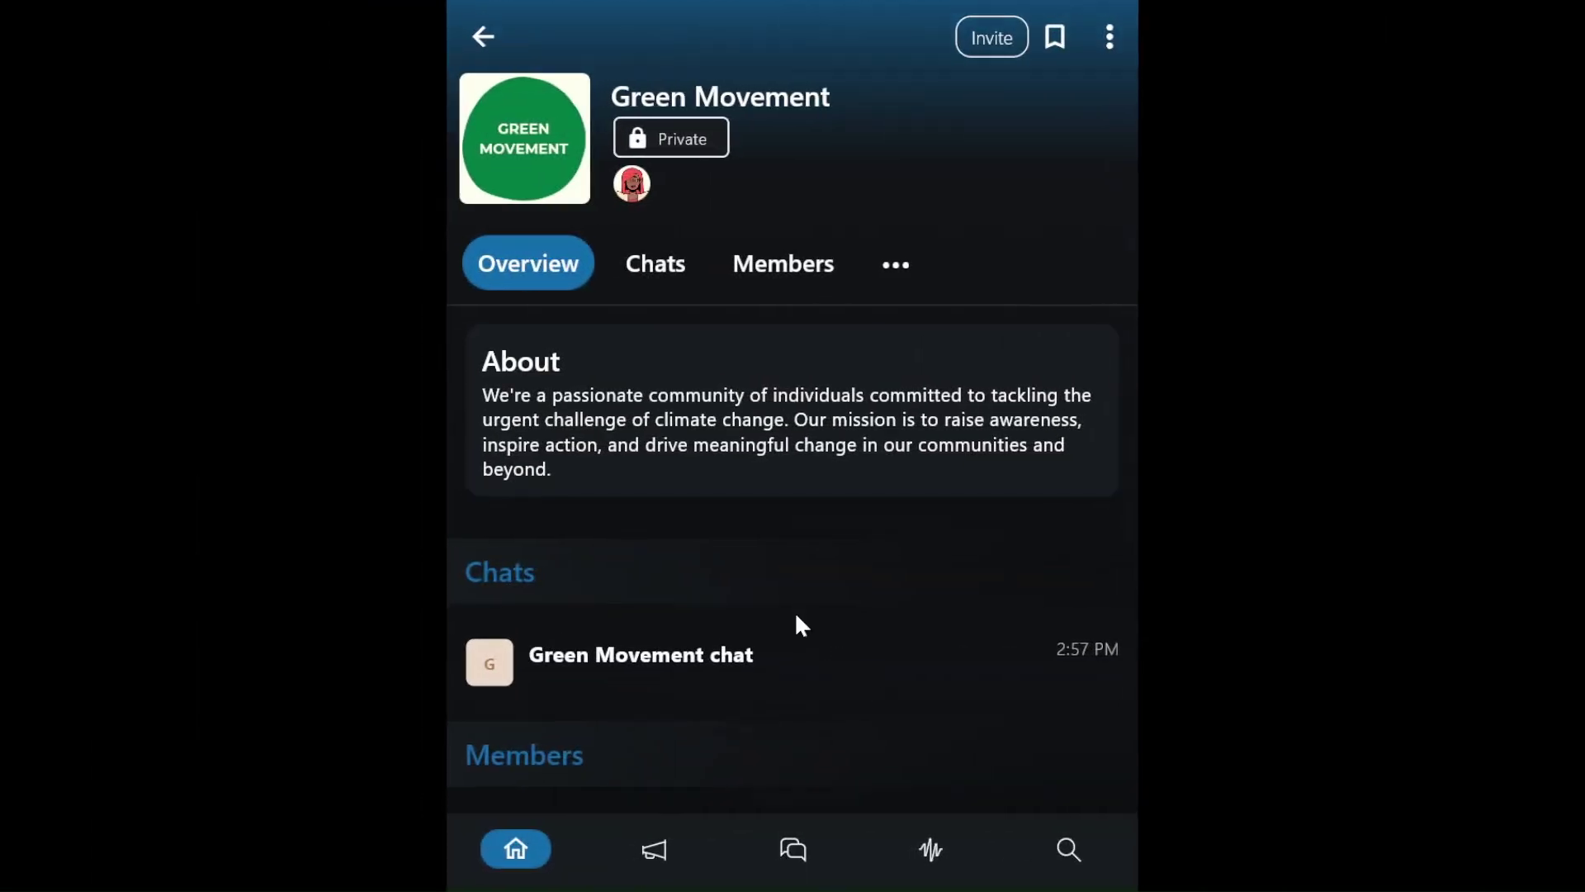
scroll(798, 623, "down", 5)
scroll(796, 624, "down", 2)
left_click(573, 443)
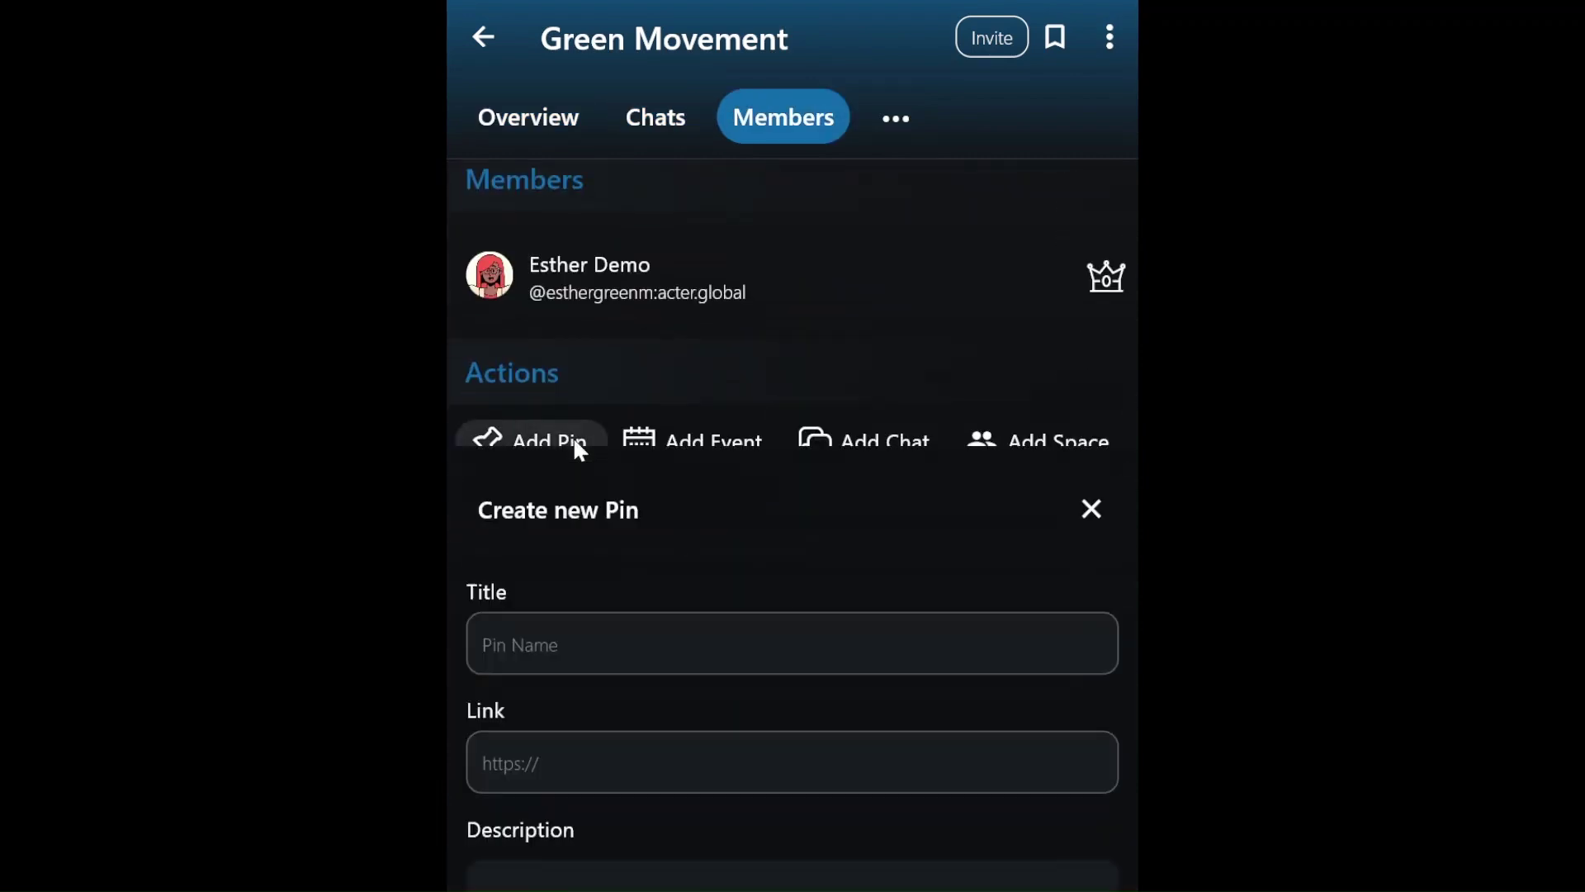
left_click(577, 191)
type("Community Guidelines")
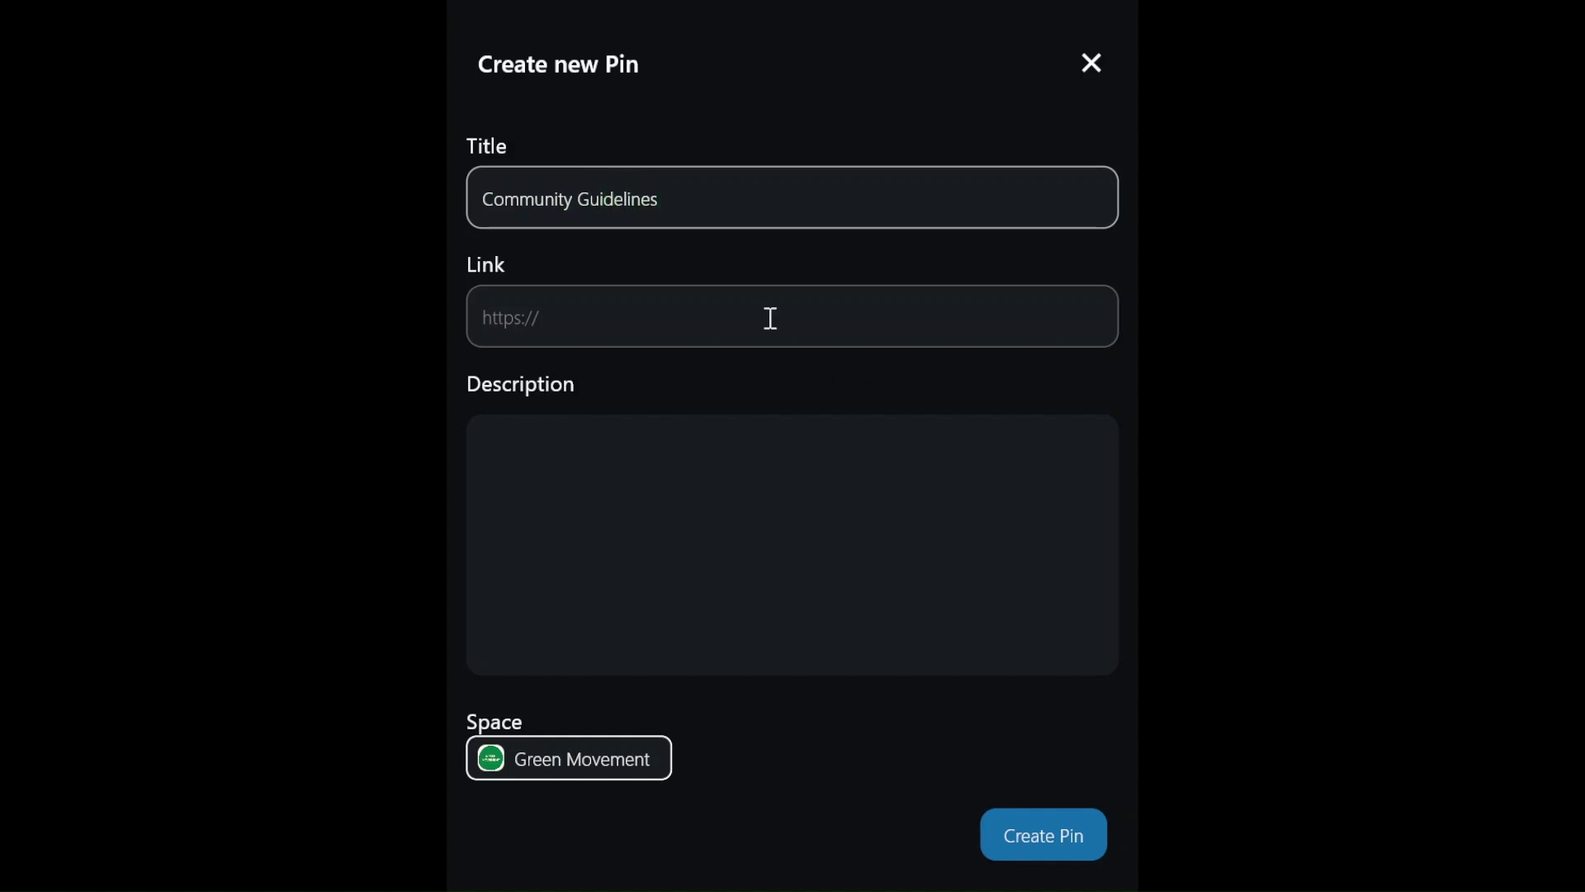
left_click(661, 330)
key("ctrl+v")
left_click(1046, 834)
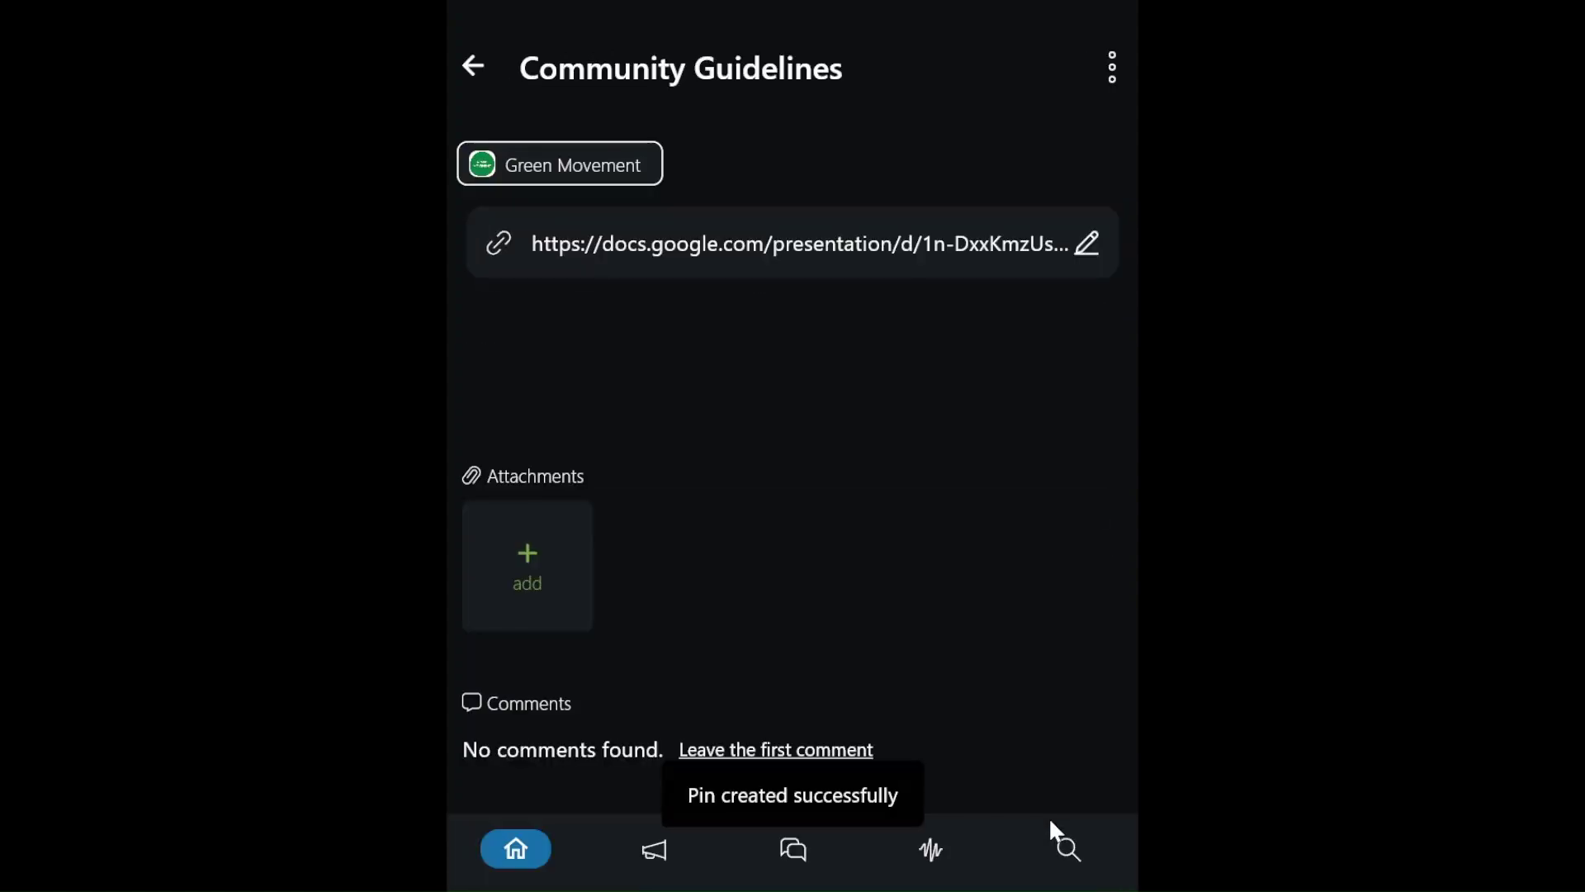
- Go back to the Green Movement space overview and begin adding a group chat
left_click(468, 56)
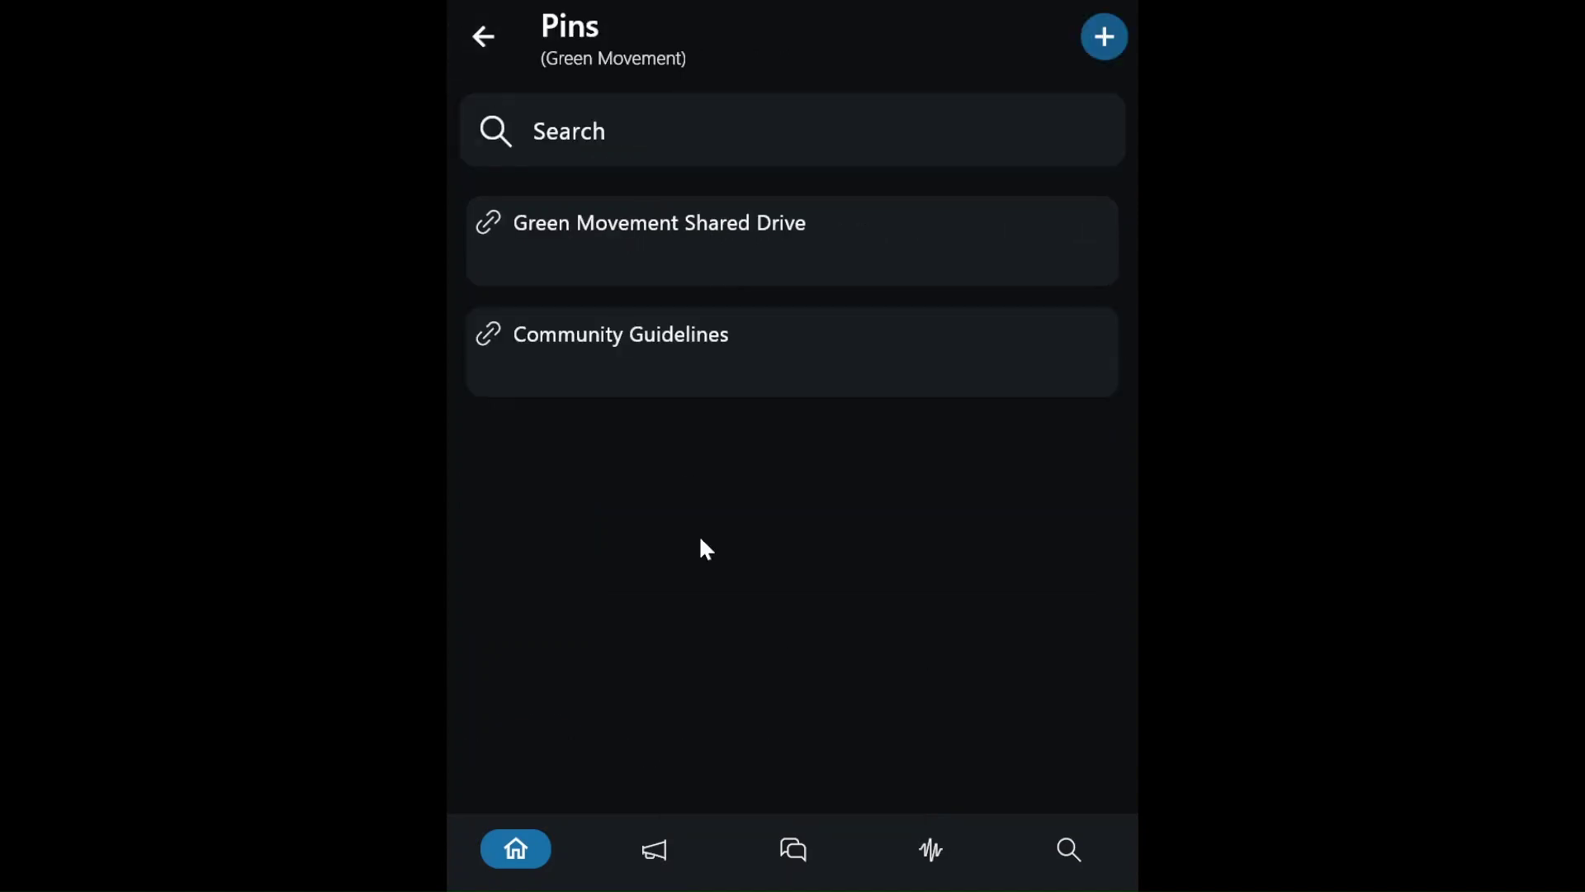
left_click(483, 38)
scroll(814, 375, "down", 4)
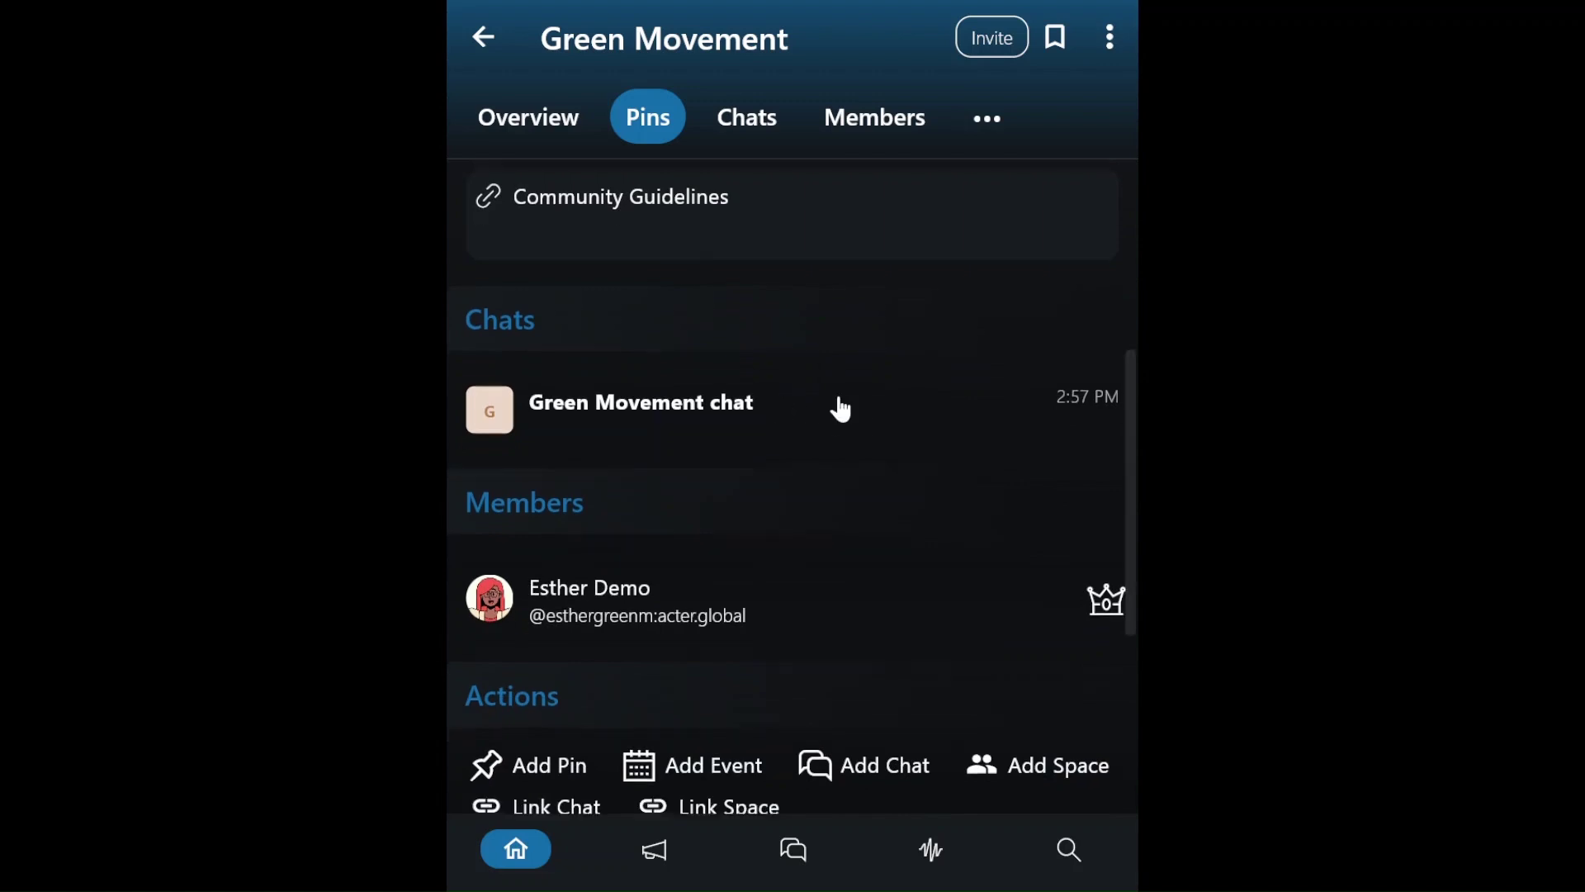
scroll(873, 517, "down", 2)
left_click(868, 607)
- Create the 'Green Movement Core Organizers' chat with the description 'This is a chat for the Green Movement core organizers'
type("Green Movement Core Organizers")
left_click(710, 461)
type("This is a chat for the Green Movement core organizers")
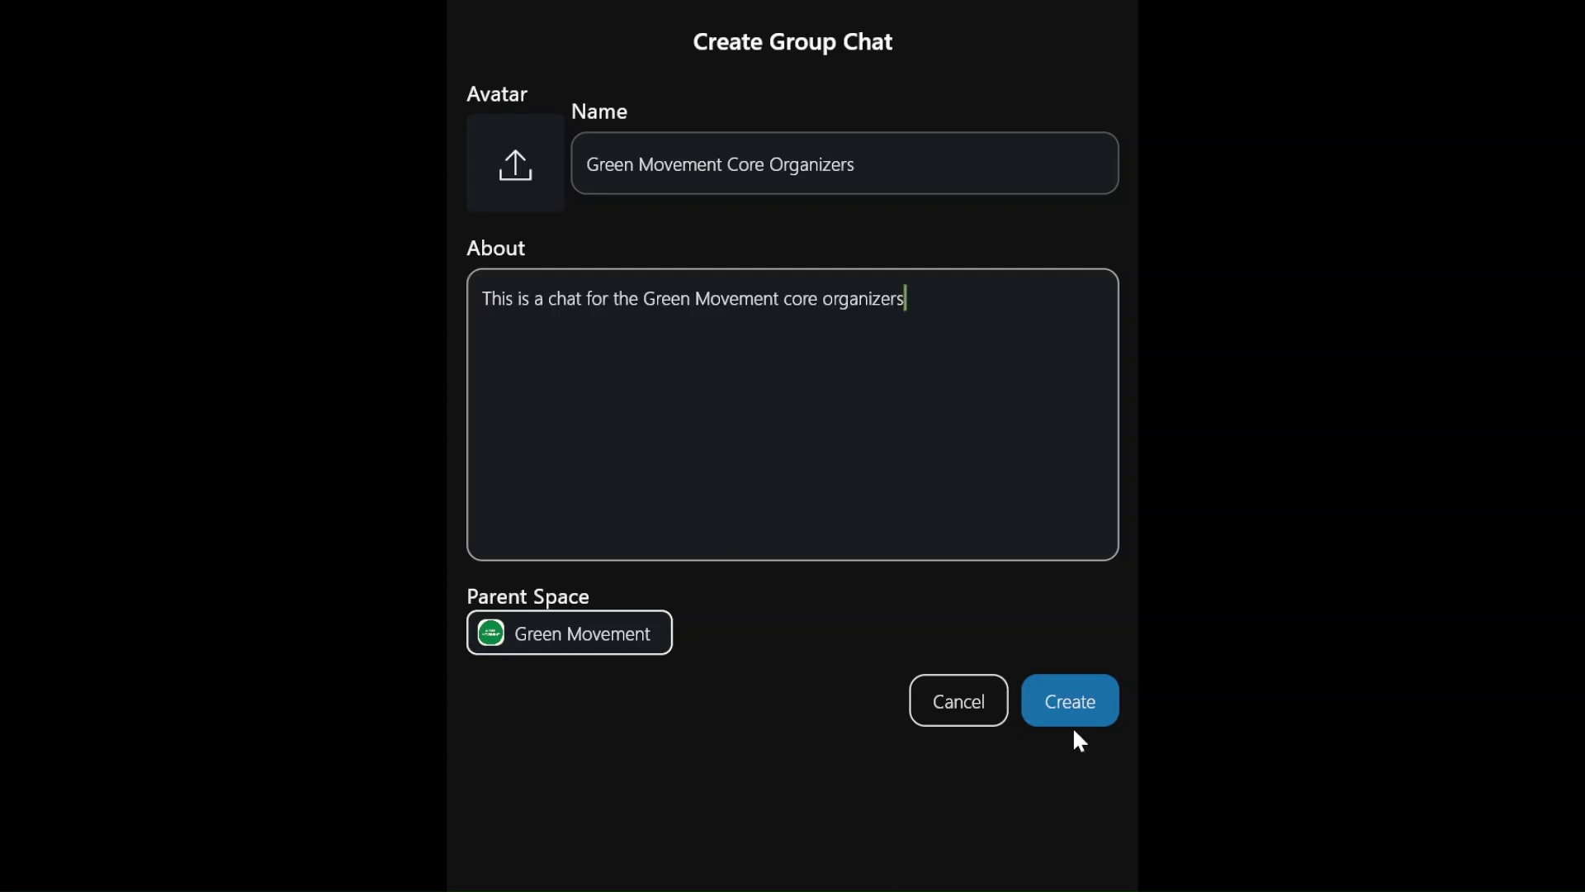
left_click(1065, 706)
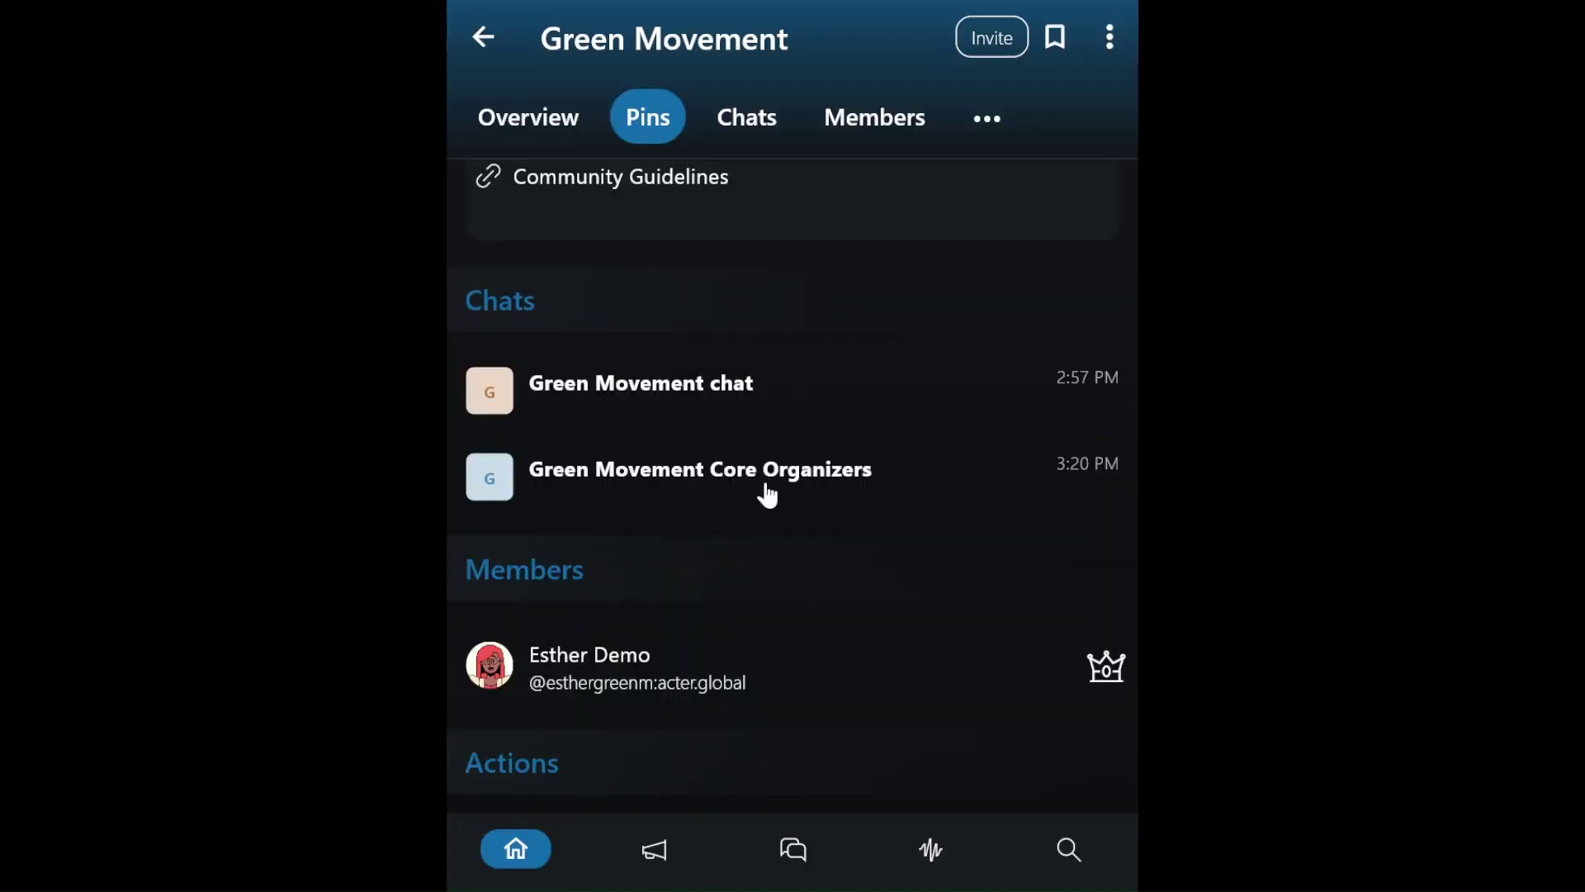
- Set the Core Organizers chat's access to Private and return to the Green Movement space
left_click(768, 494)
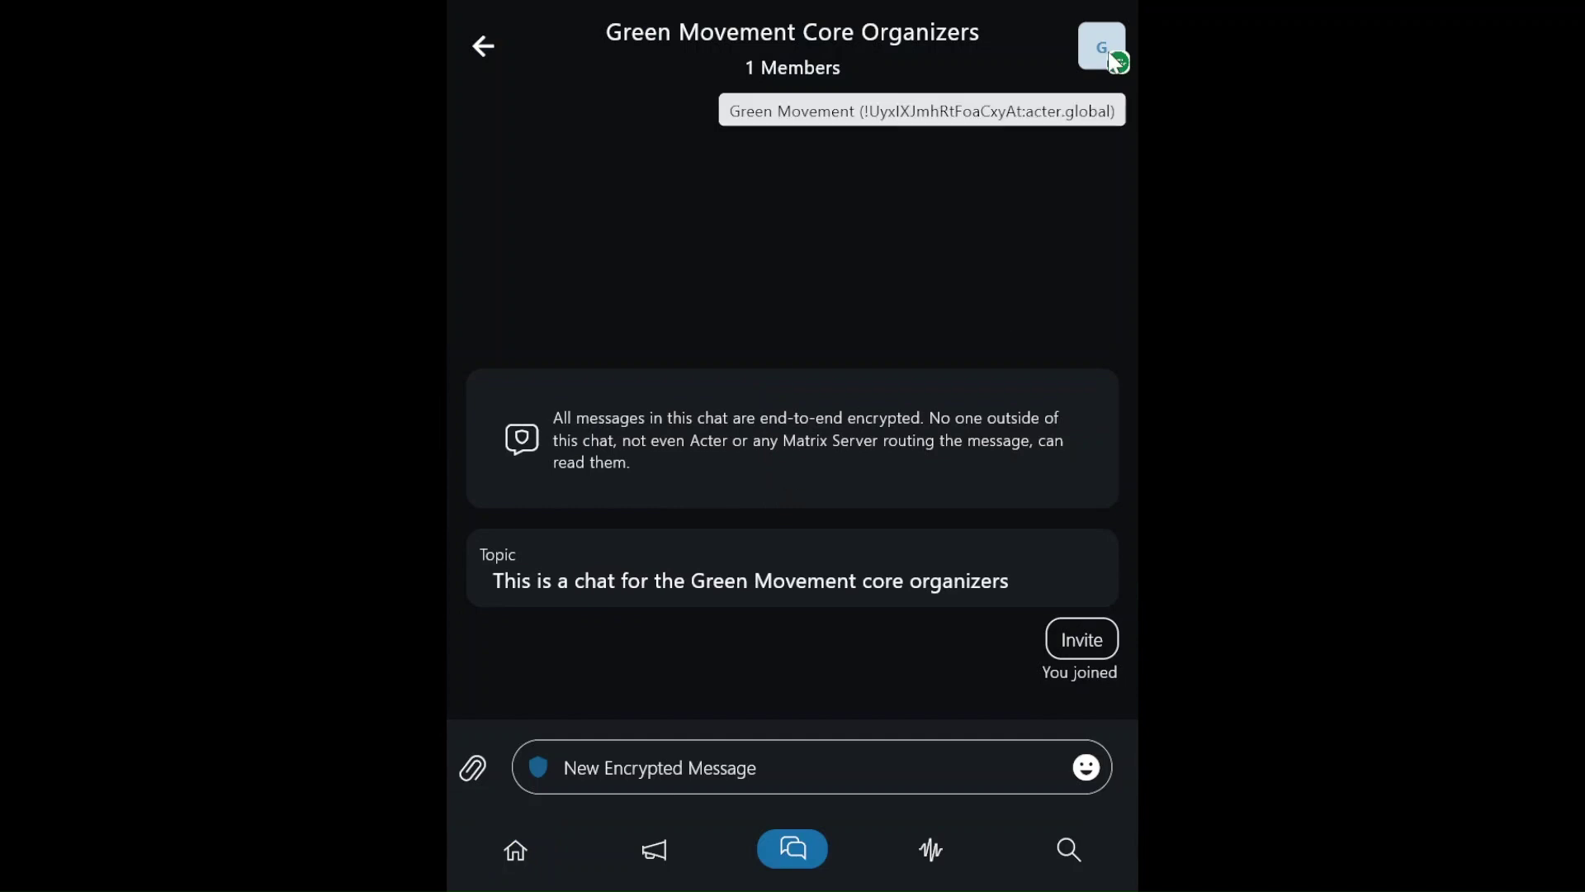
left_click(1108, 59)
scroll(1008, 548, "down", 3)
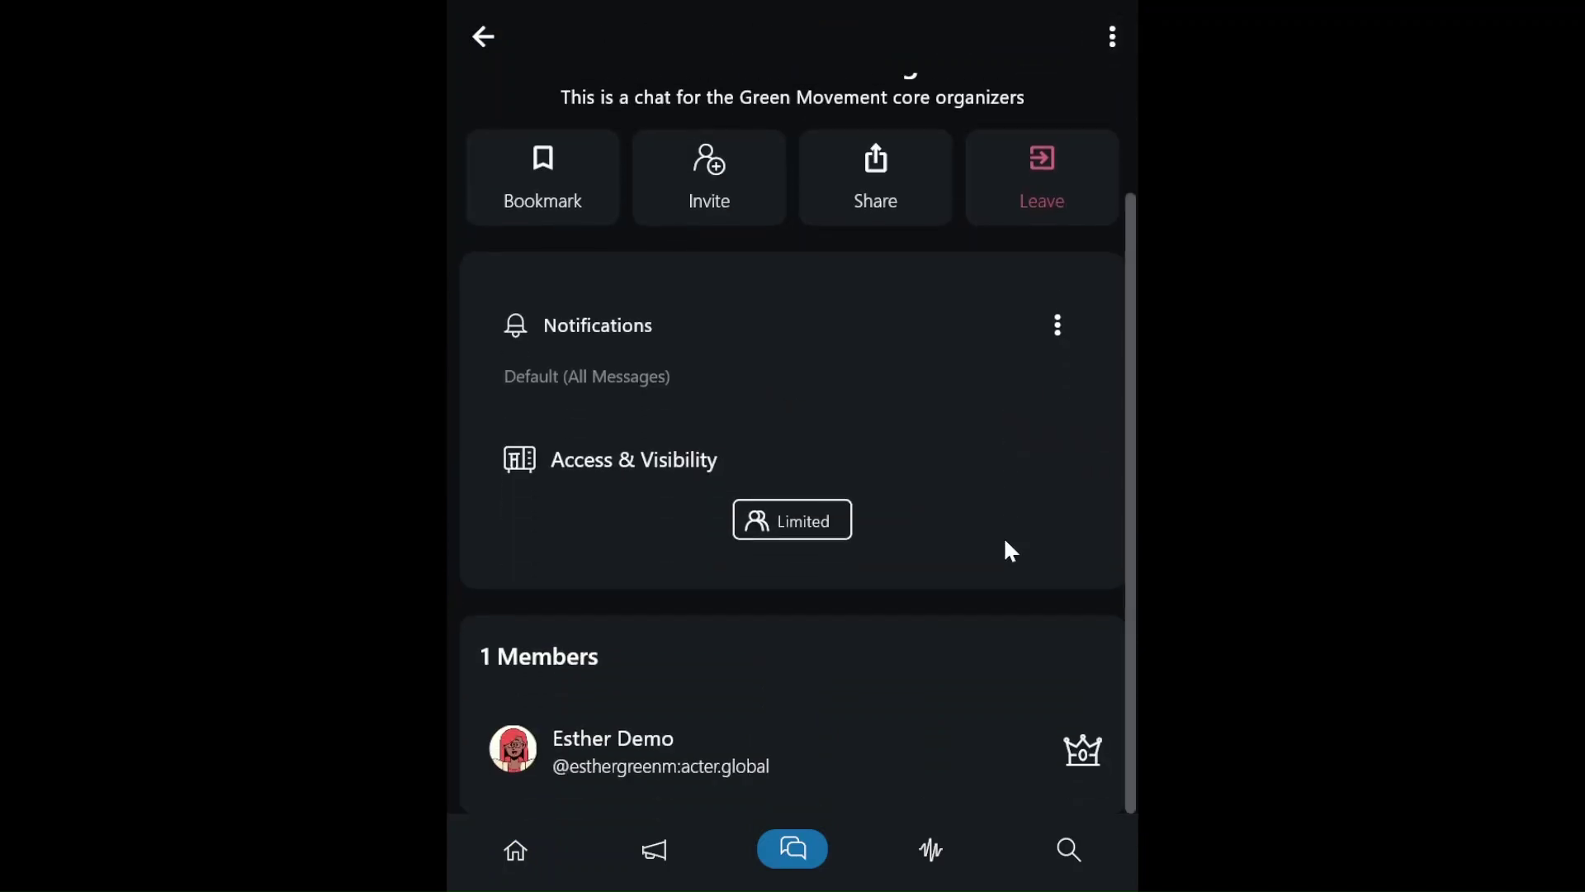
left_click(643, 467)
left_click(755, 264)
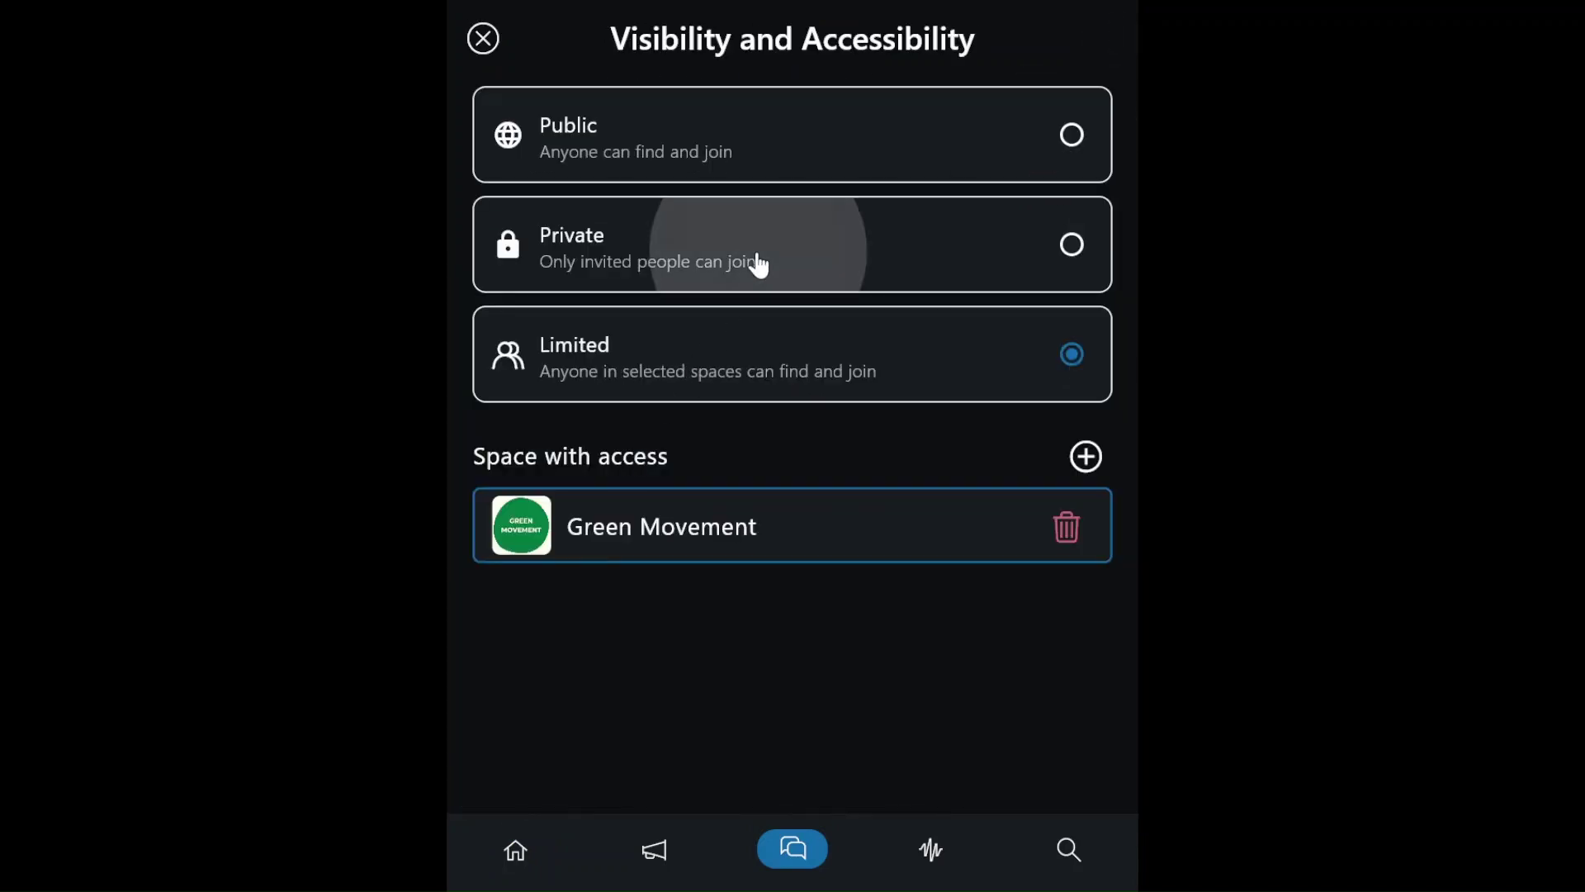
left_click(482, 41)
left_click(473, 38)
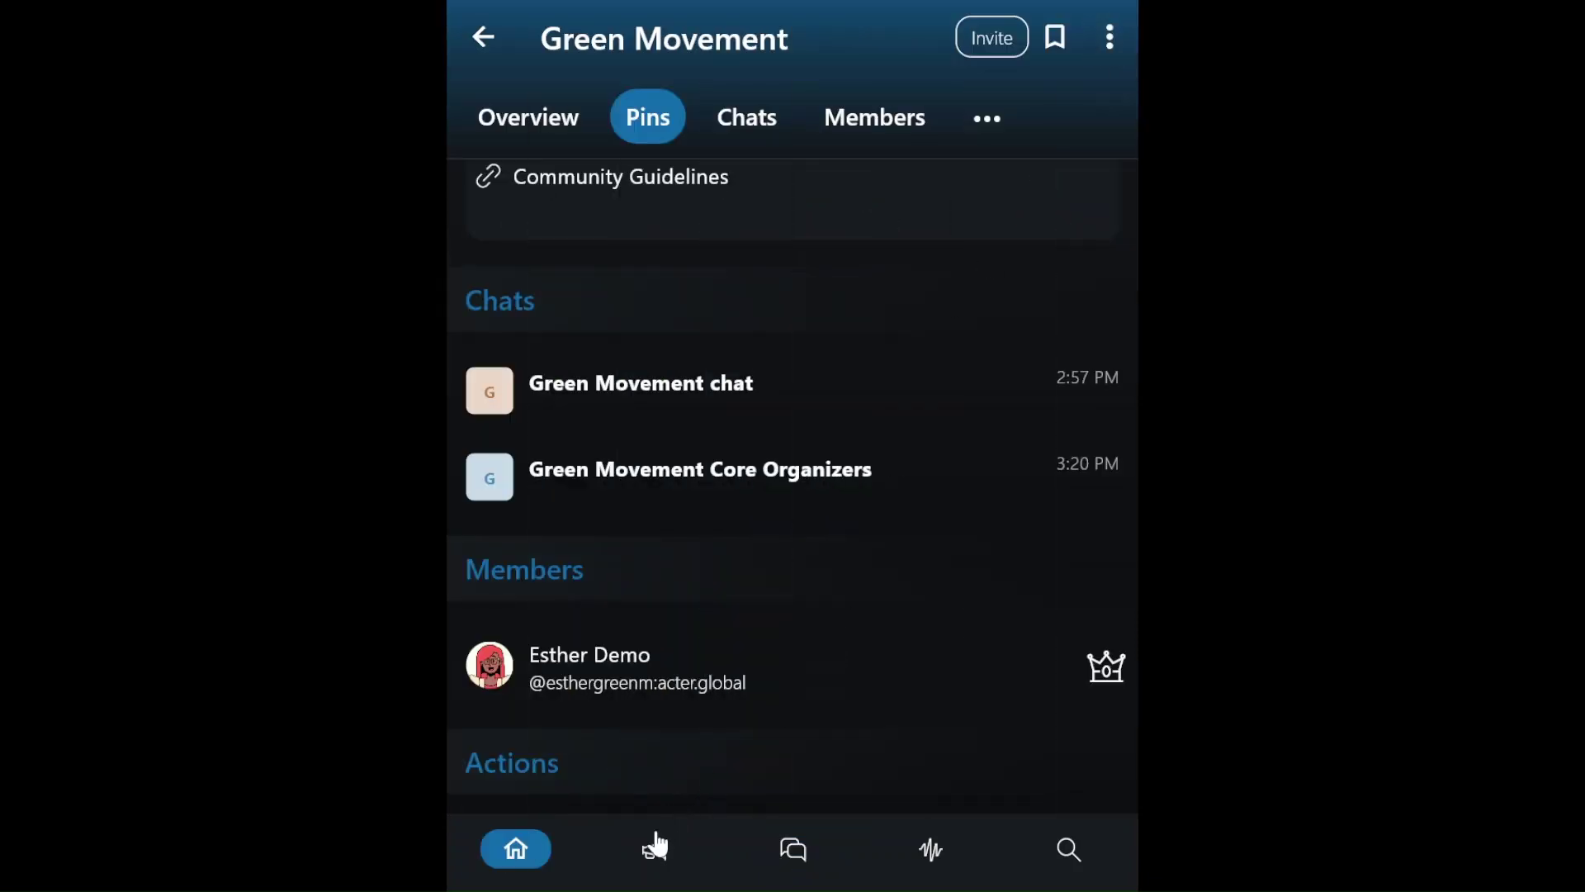
- Post the update 'Welcome to the Green Movement organizing Space!' to the Green Movement space
left_click(657, 848)
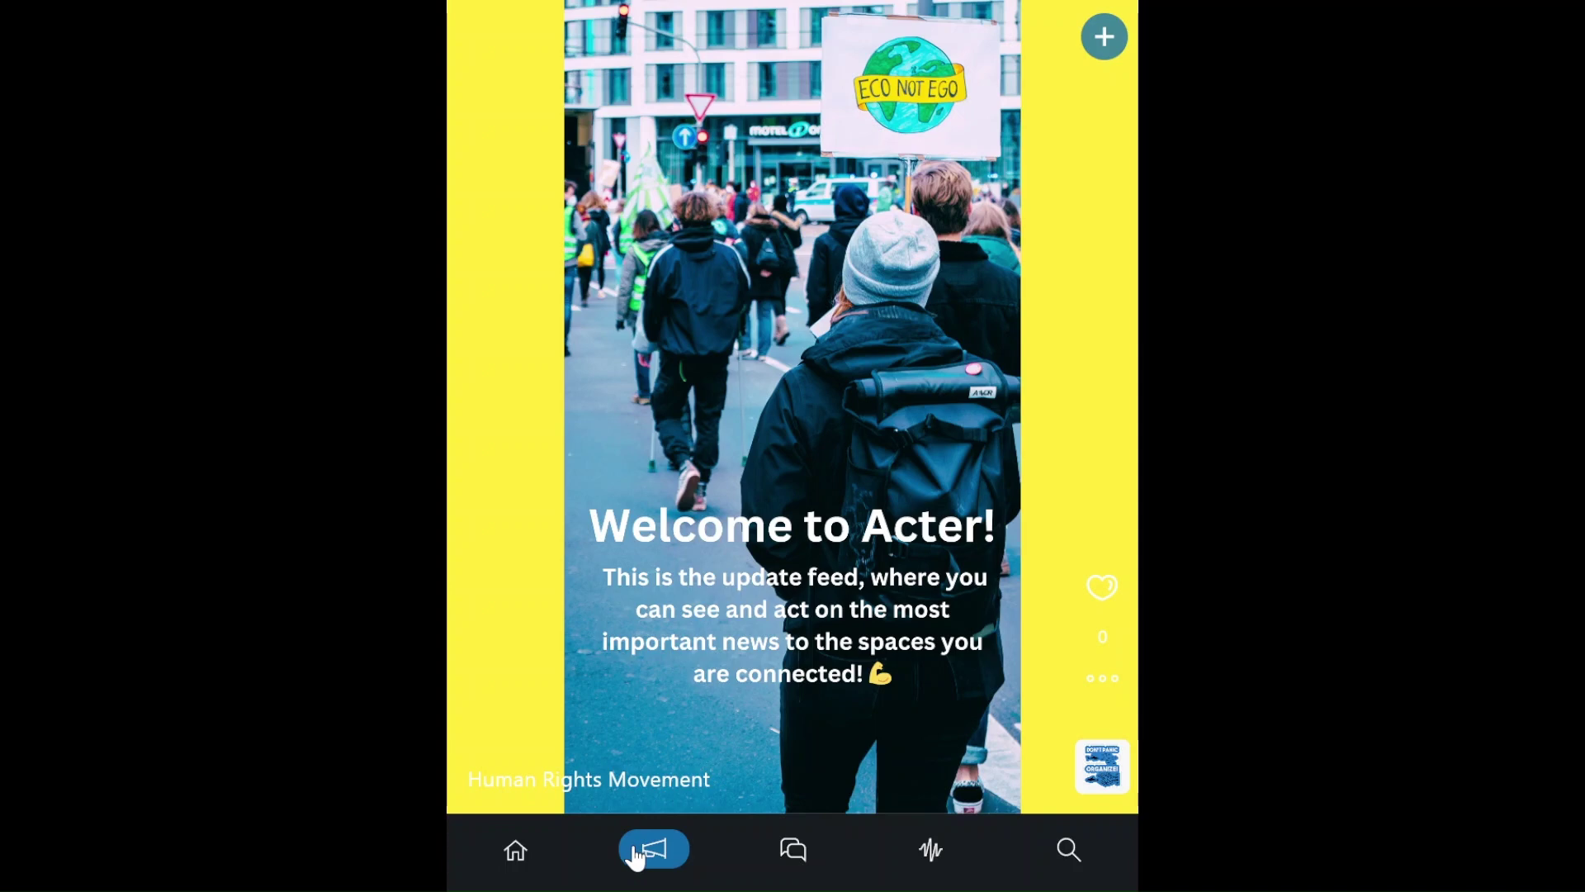
left_click(1103, 37)
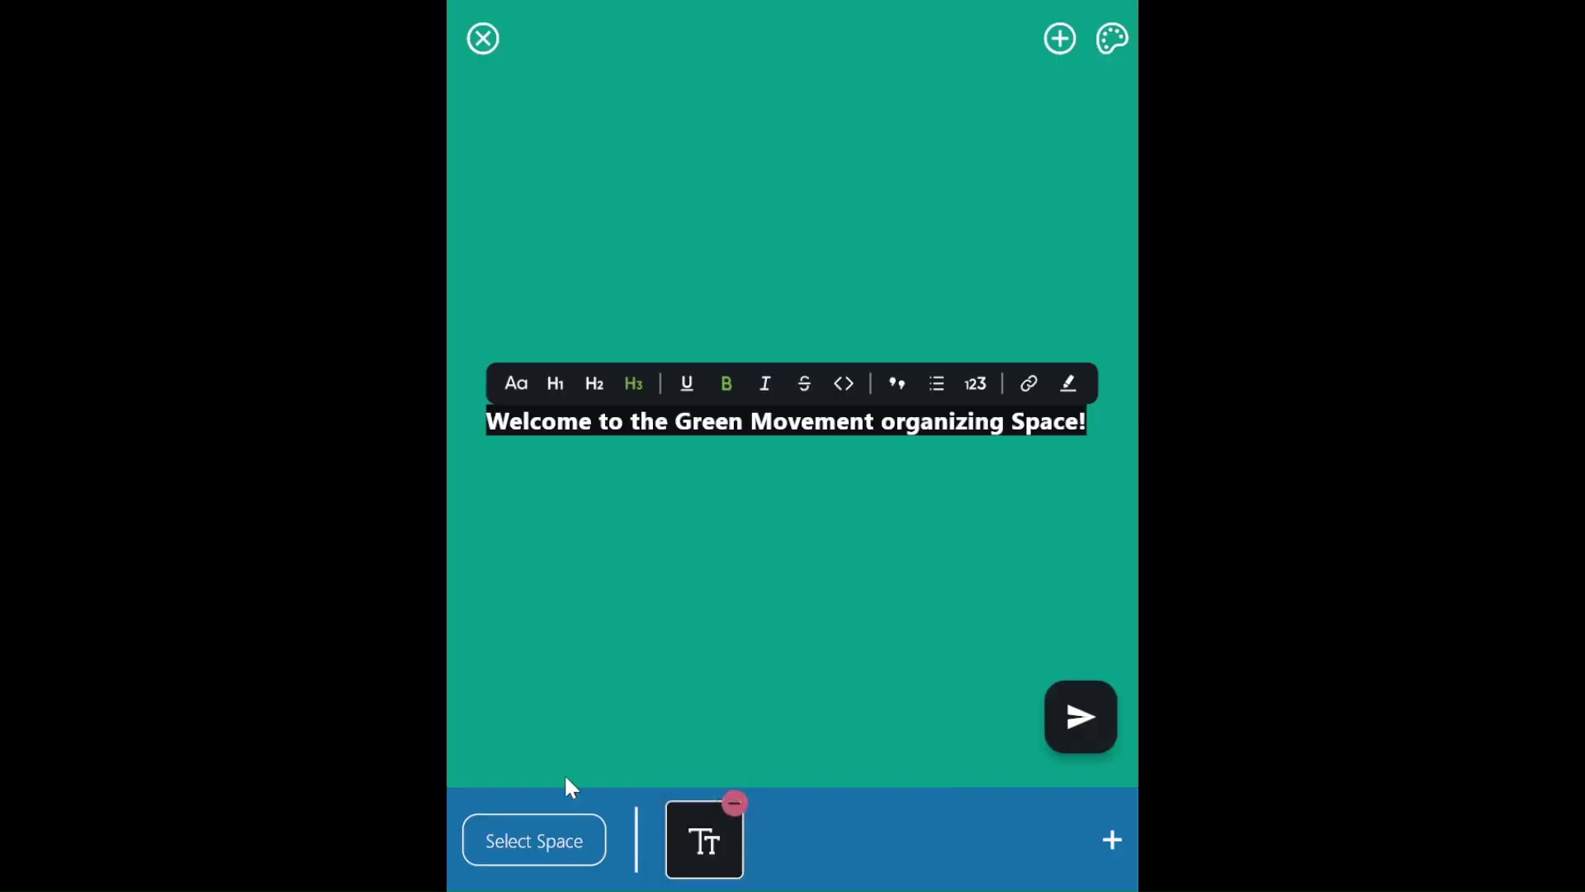
left_click(532, 846)
left_click(599, 591)
left_click(1090, 726)
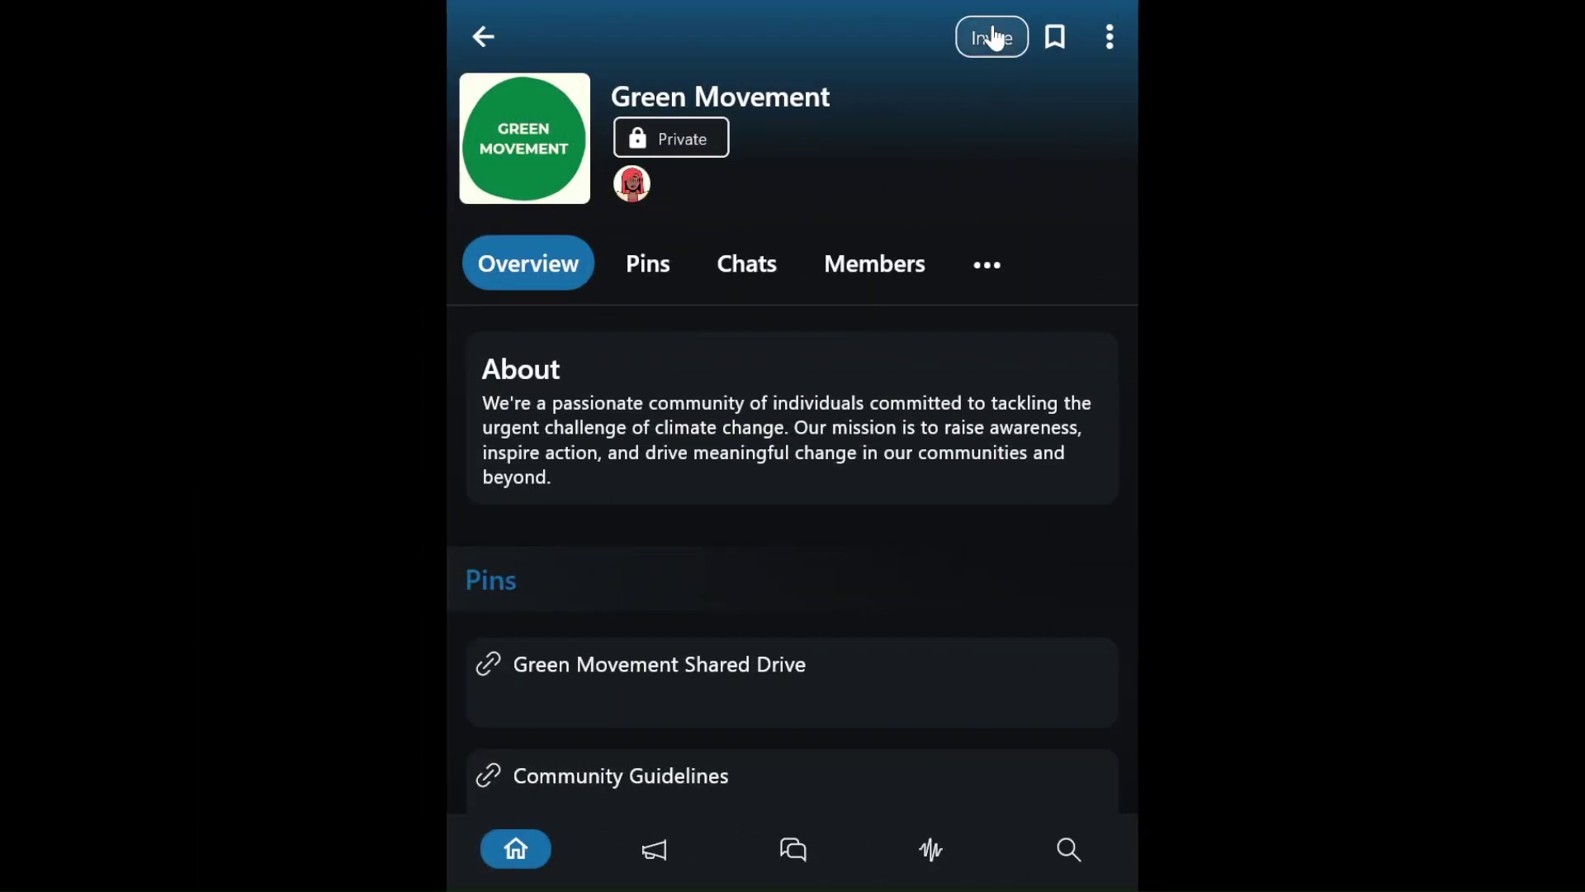
- Generate an invite code for the Green Movement space
left_click(995, 38)
scroll(894, 323, "down", 2)
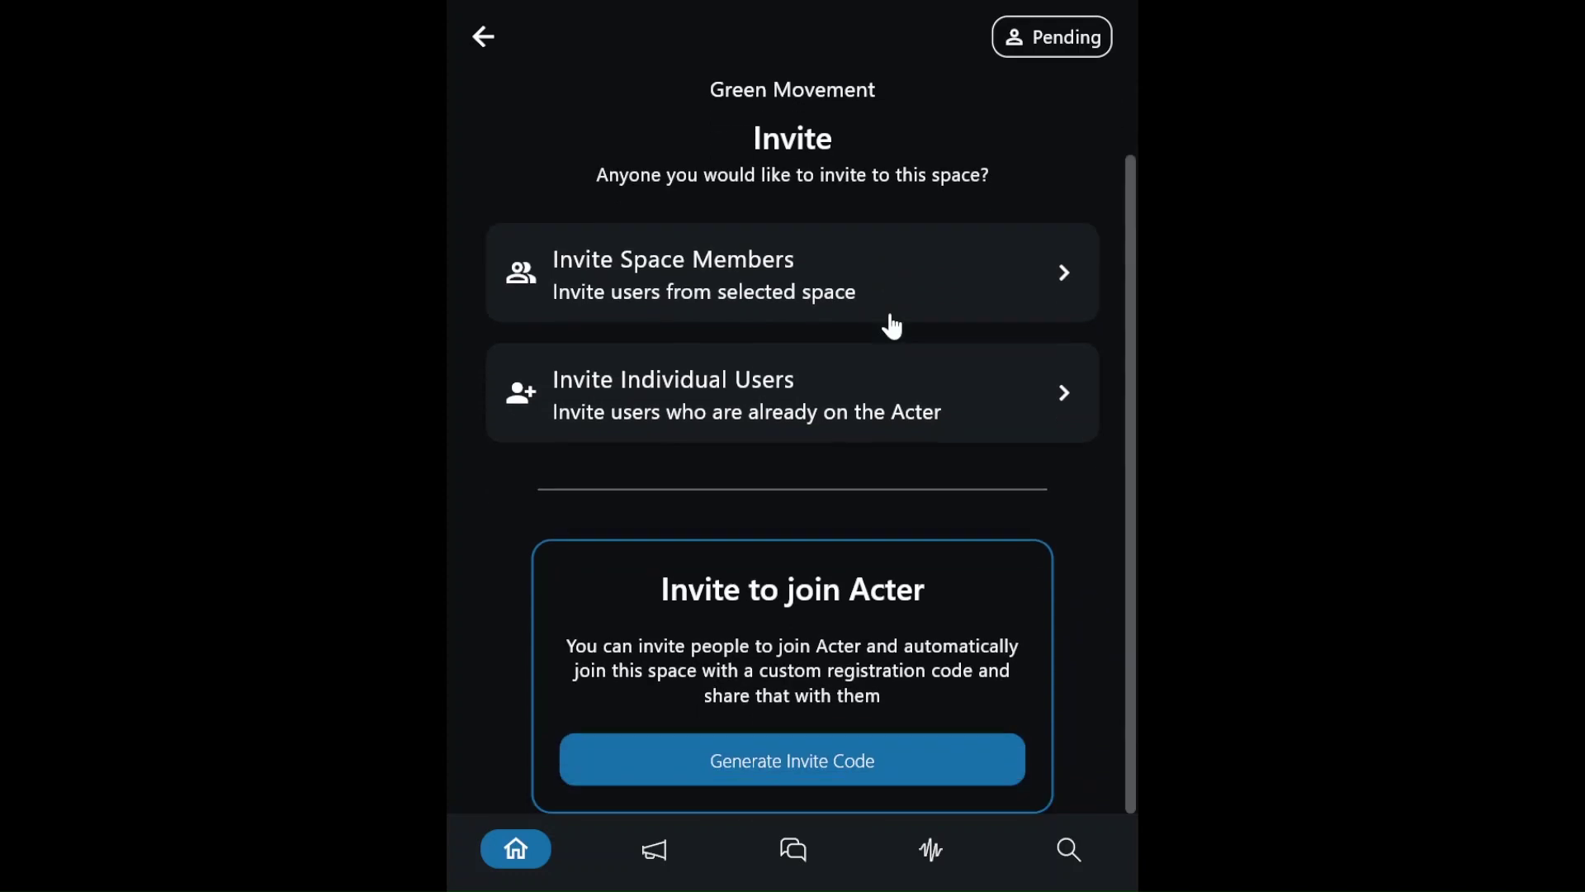
left_click(826, 780)
scroll(821, 700, "down", 3)
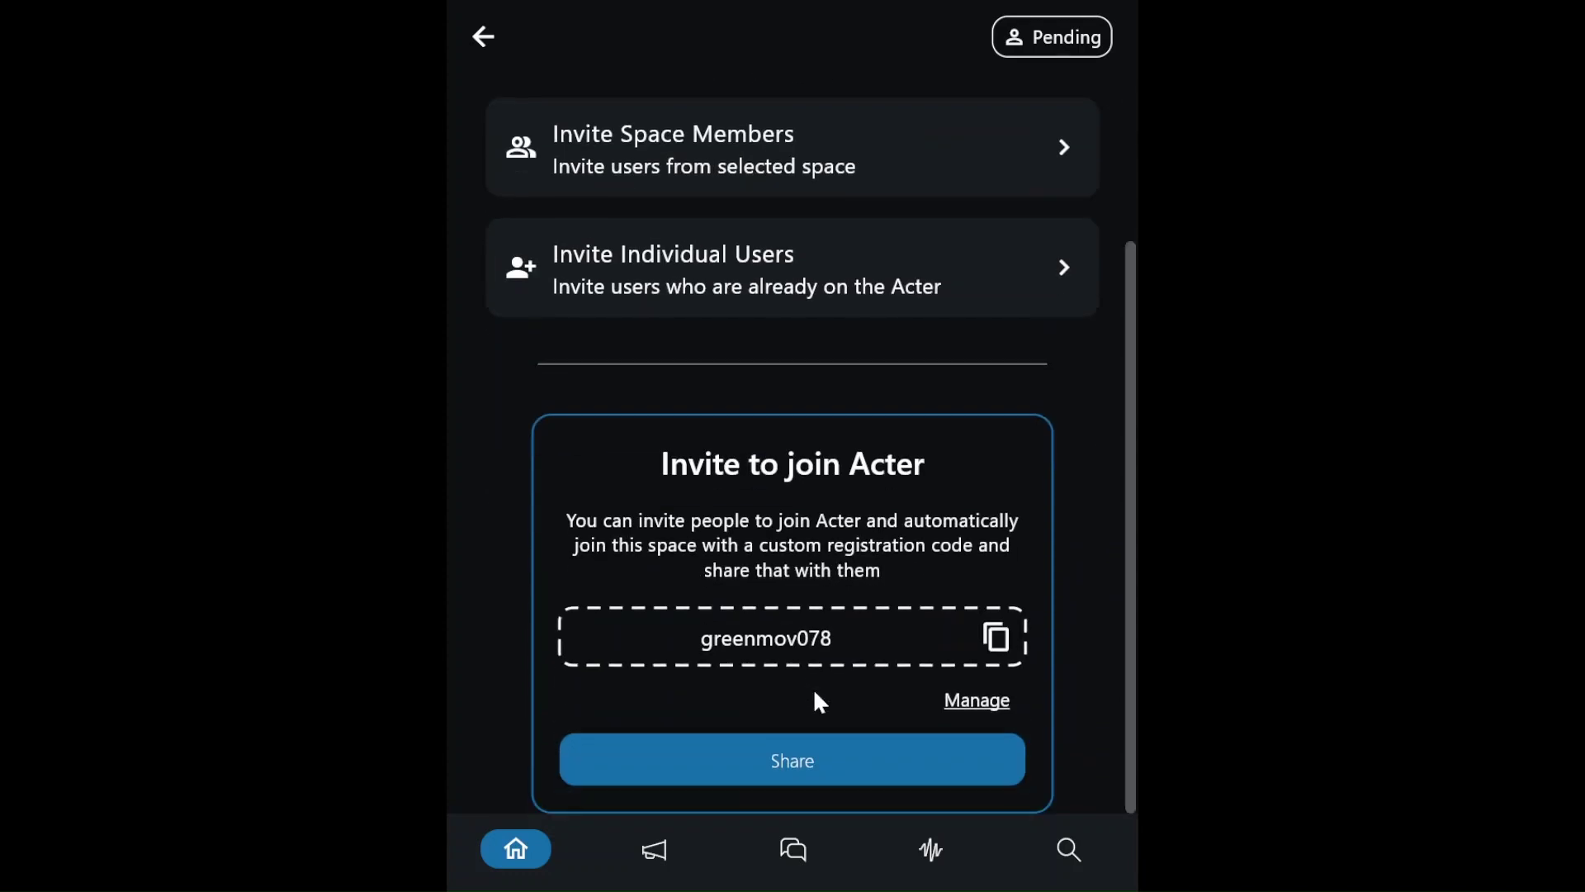
- Attach the Green Movement chat to the invite code and save it
left_click(960, 710)
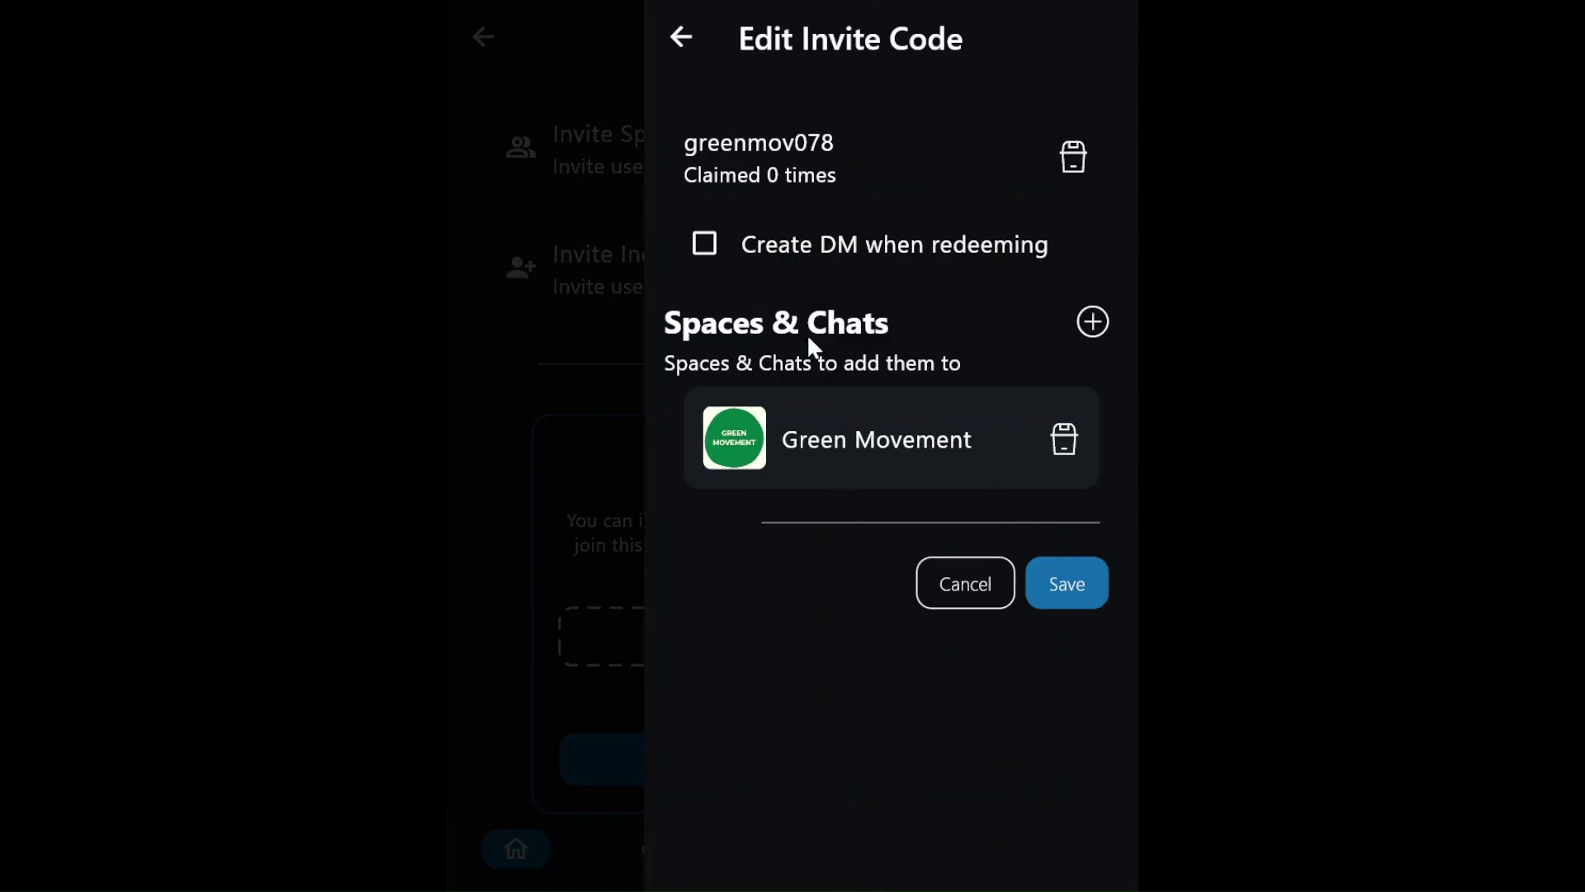
left_click(1100, 332)
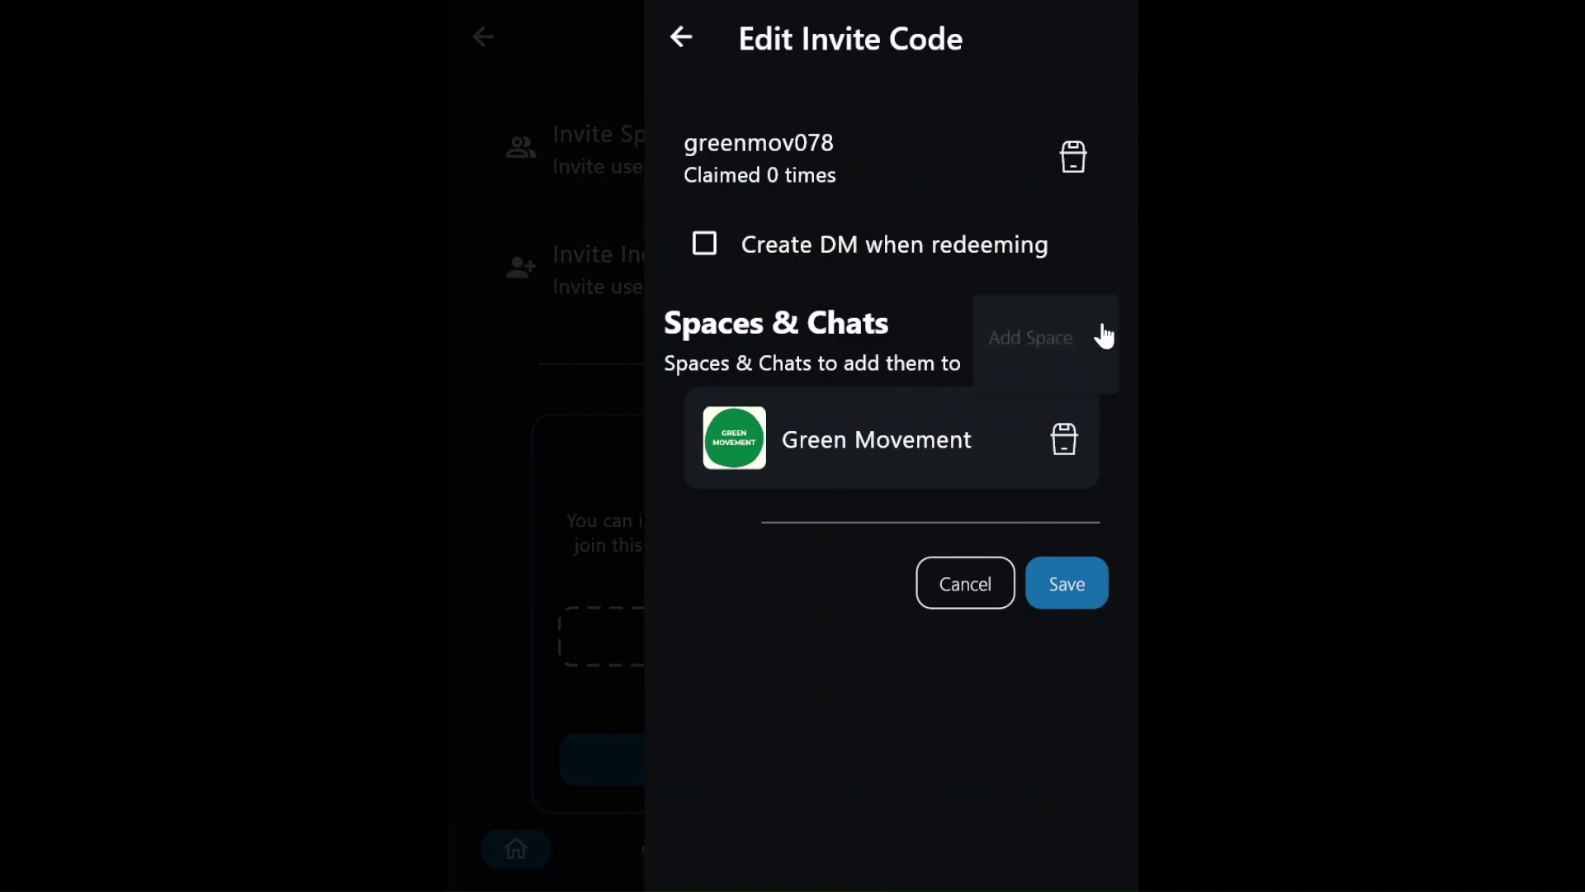
left_click(1027, 402)
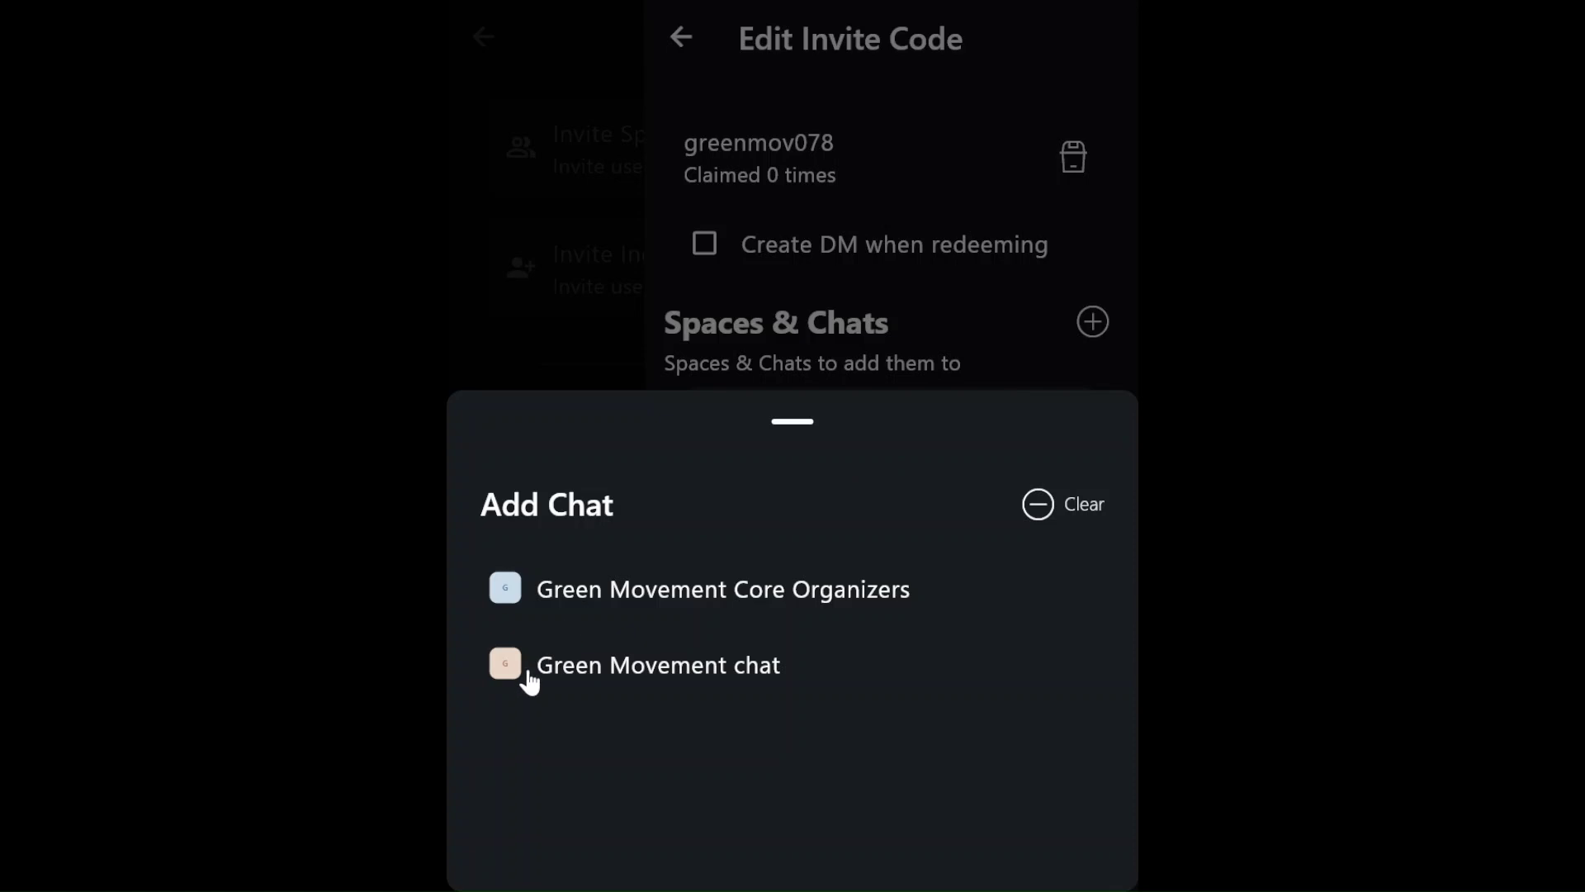
left_click(529, 677)
left_click(1077, 652)
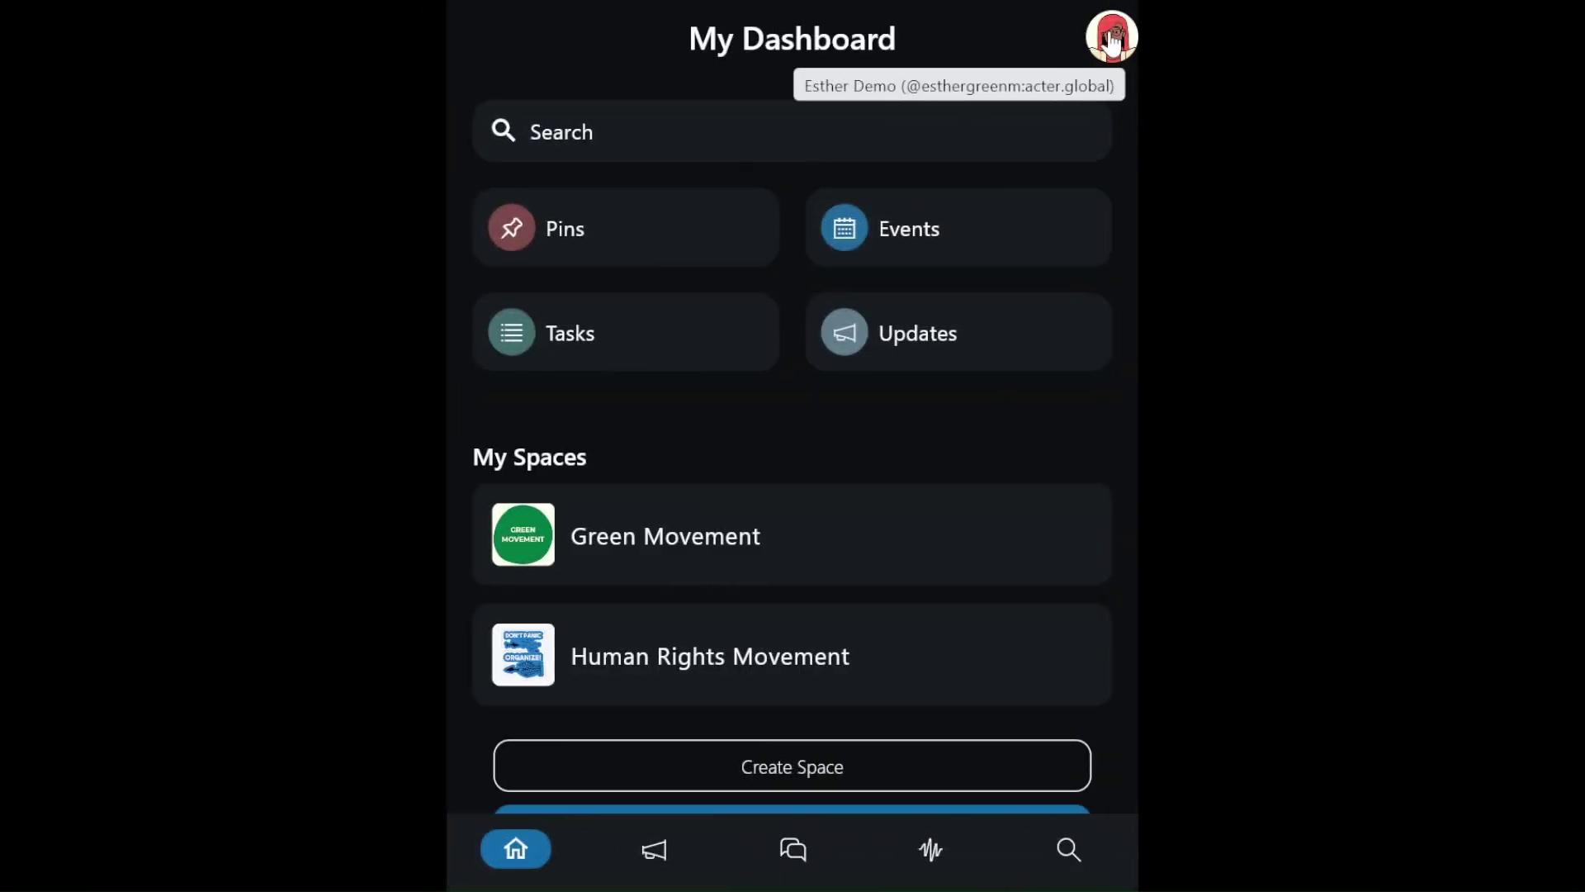
- Open the Super Invitations list in the account settings
left_click(1111, 41)
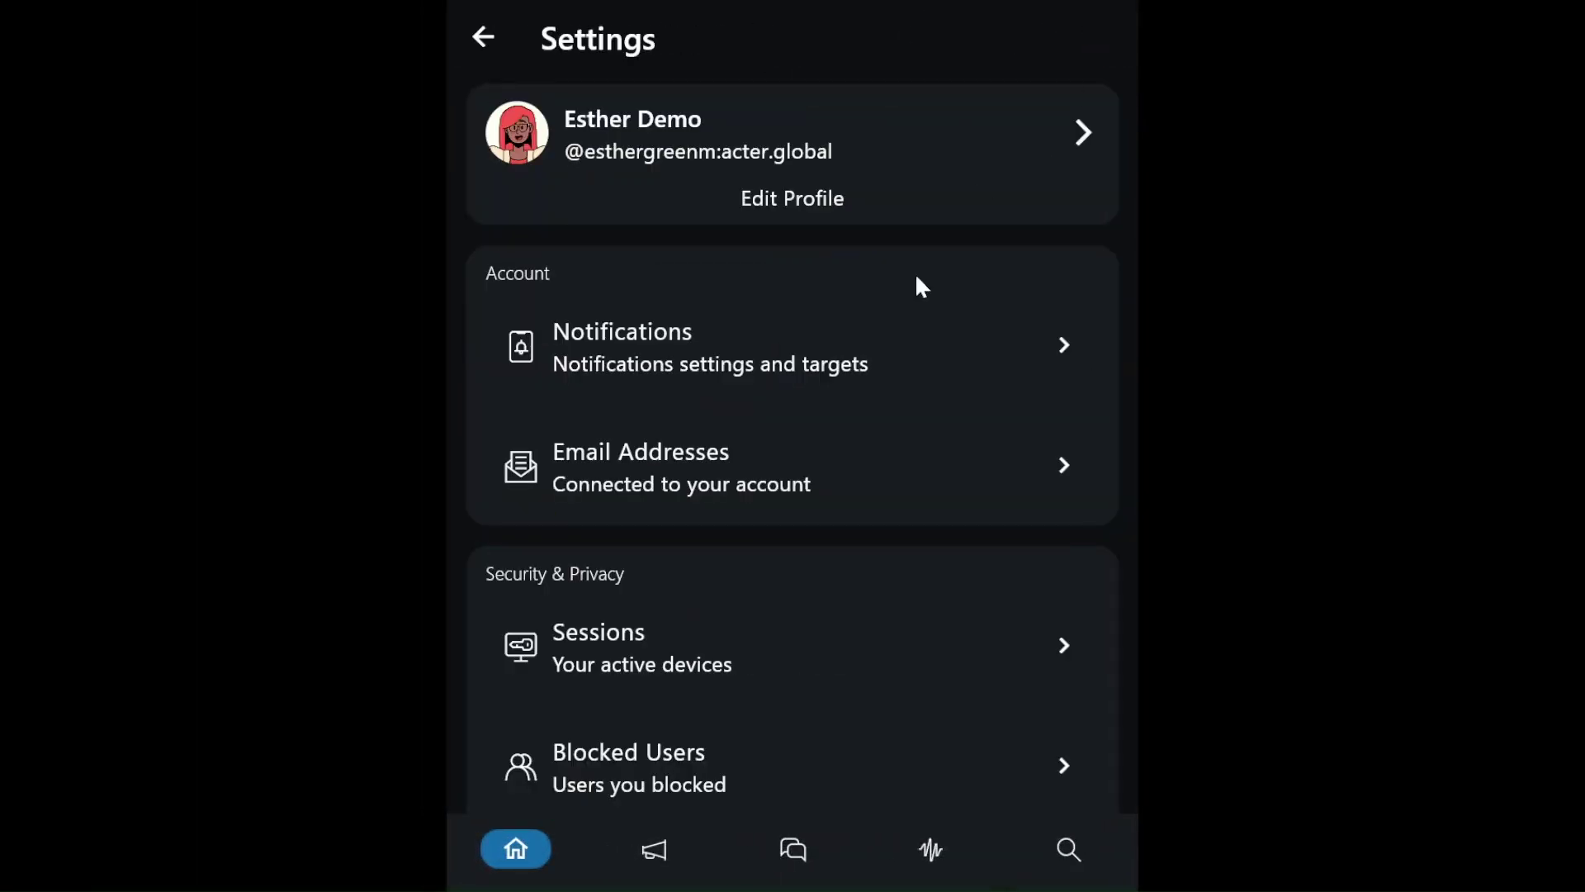
scroll(890, 350, "down", 5)
scroll(890, 351, "down", 5)
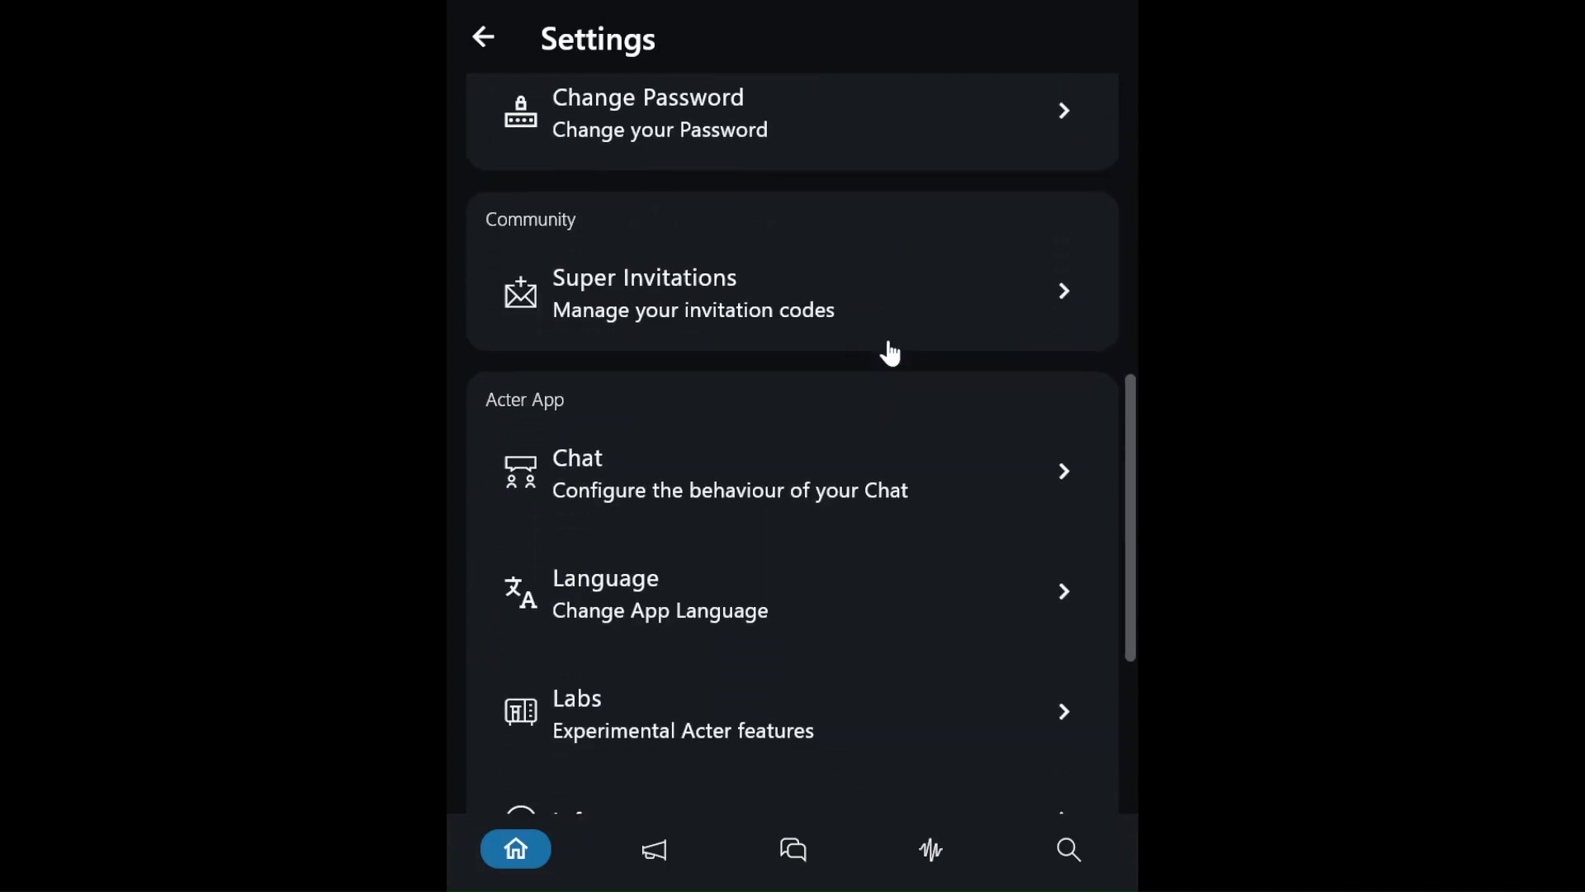
left_click(885, 318)
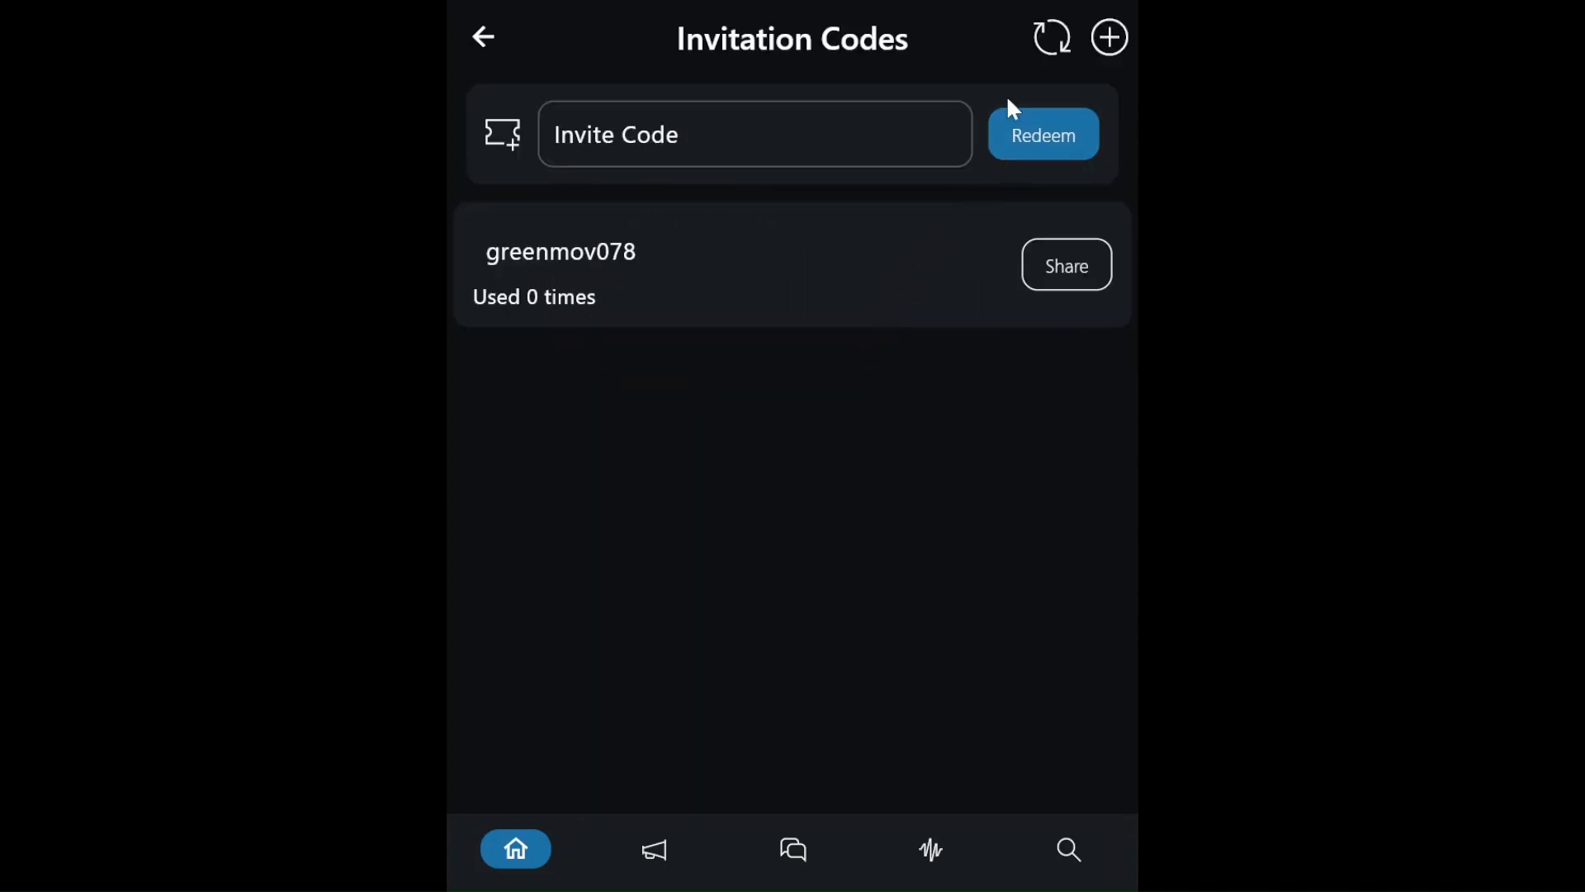
- Create a new invite code that adds redeemers to the Green Movement Core Organizers chat
left_click(1109, 36)
left_click(914, 145)
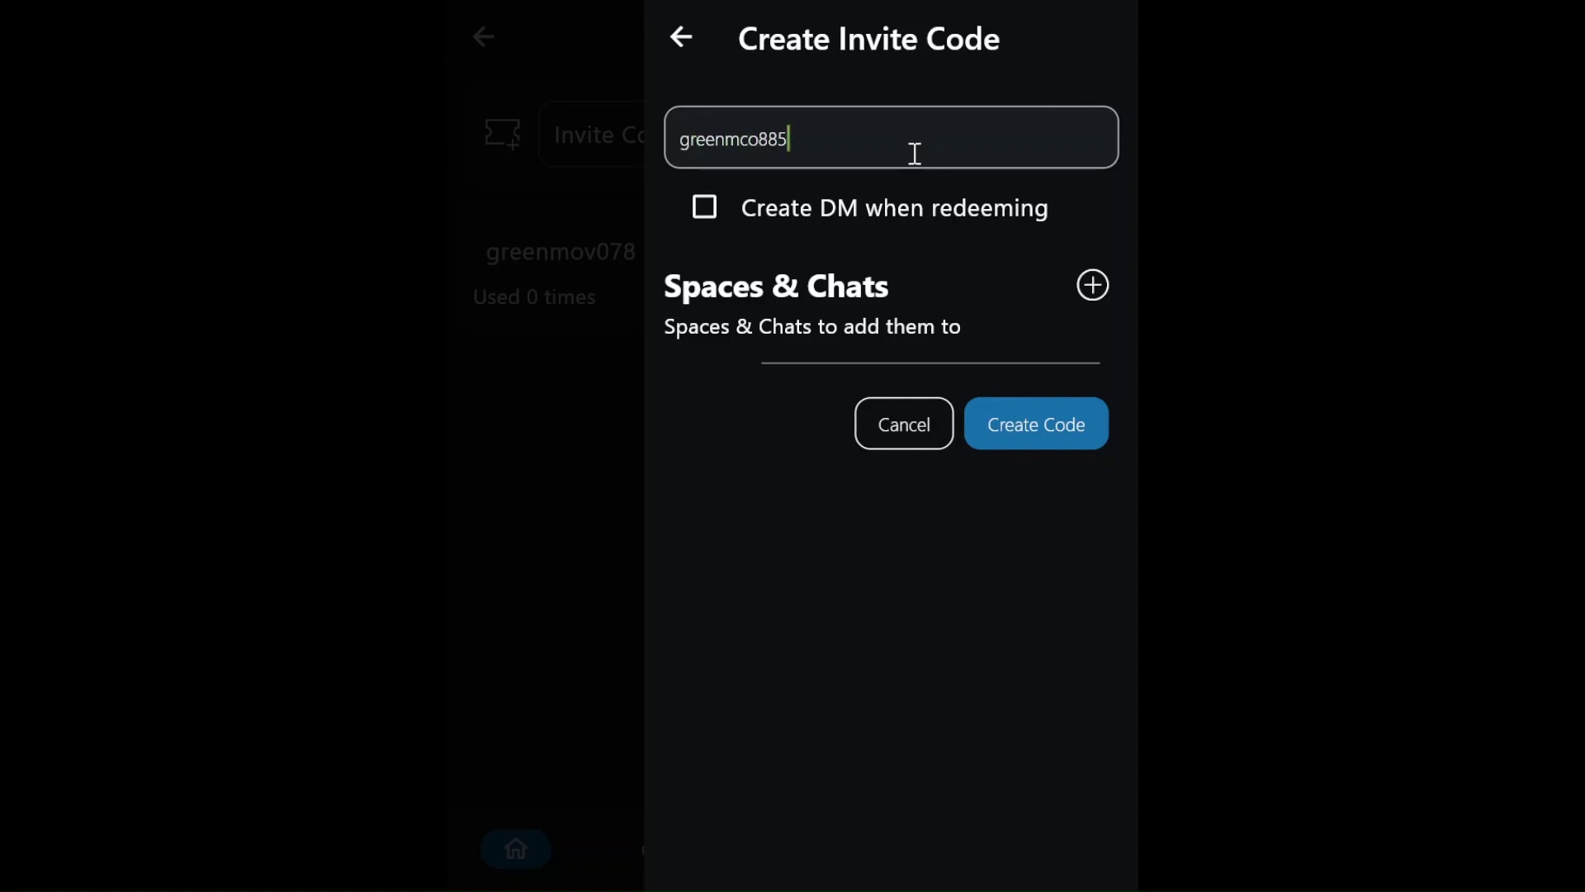
left_click(1096, 289)
left_click(1067, 378)
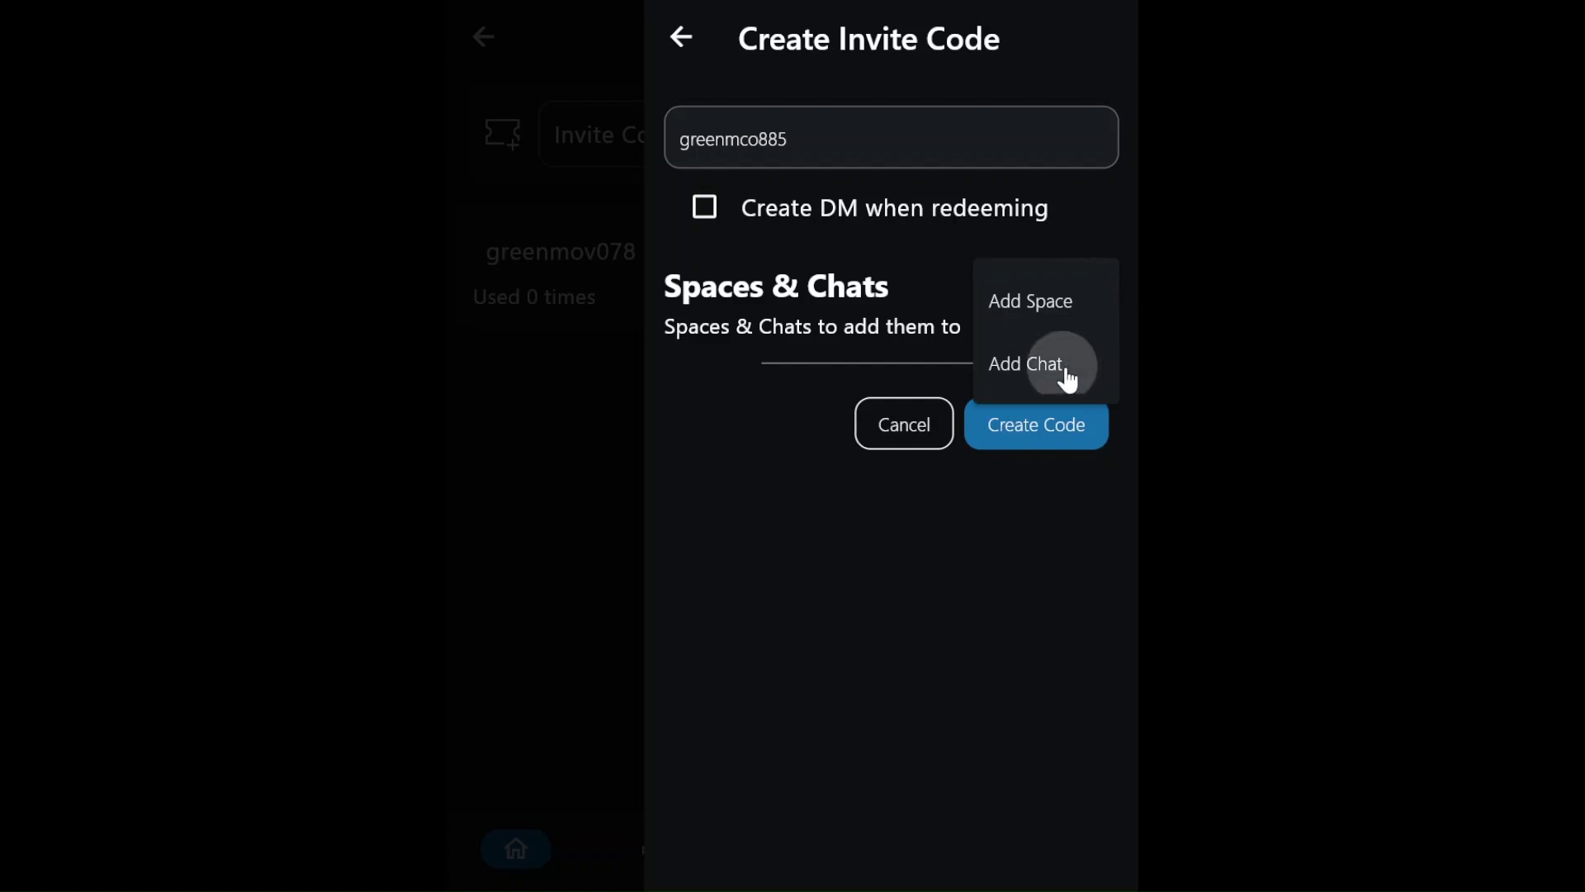
left_click(747, 602)
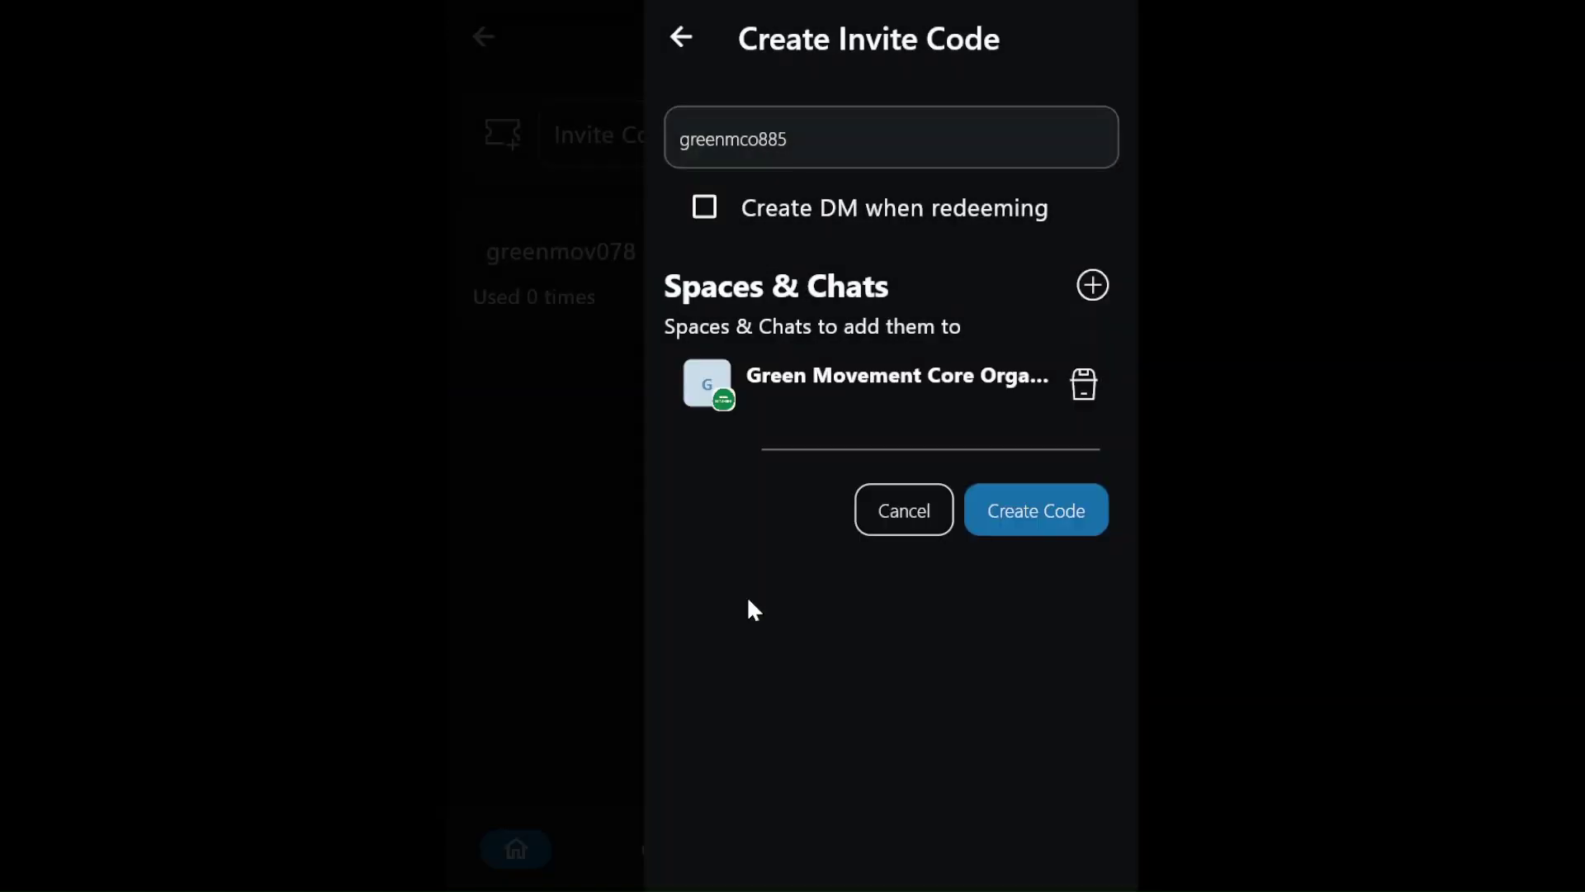
left_click(1027, 512)
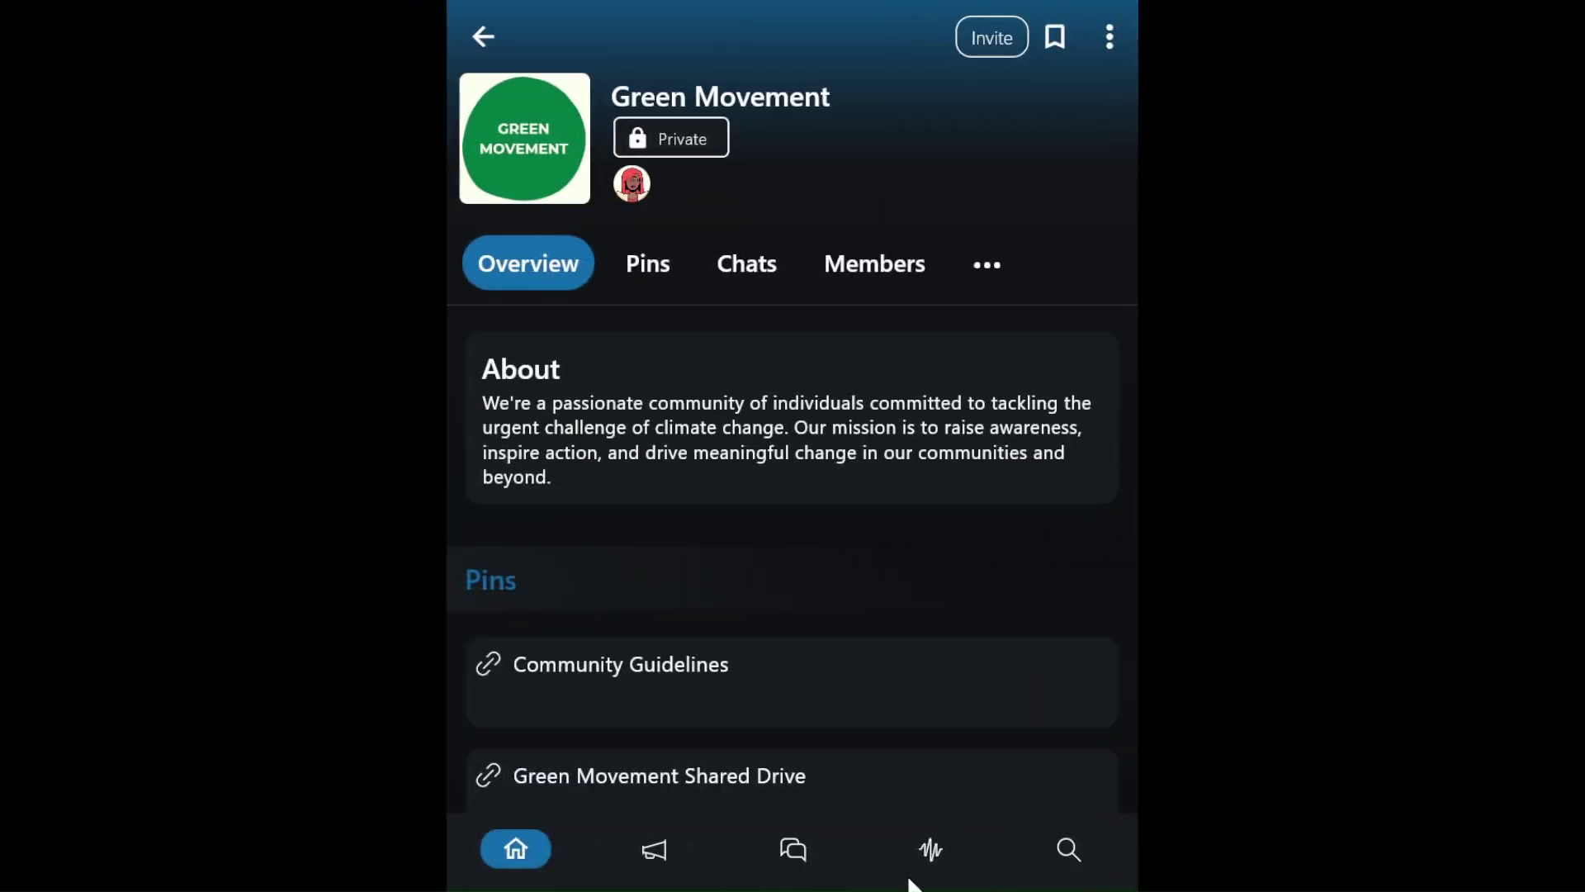
- Start a new event named 'Onboarding call Green Movement' on August 29, 2024
scroll(761, 529, "down", 10)
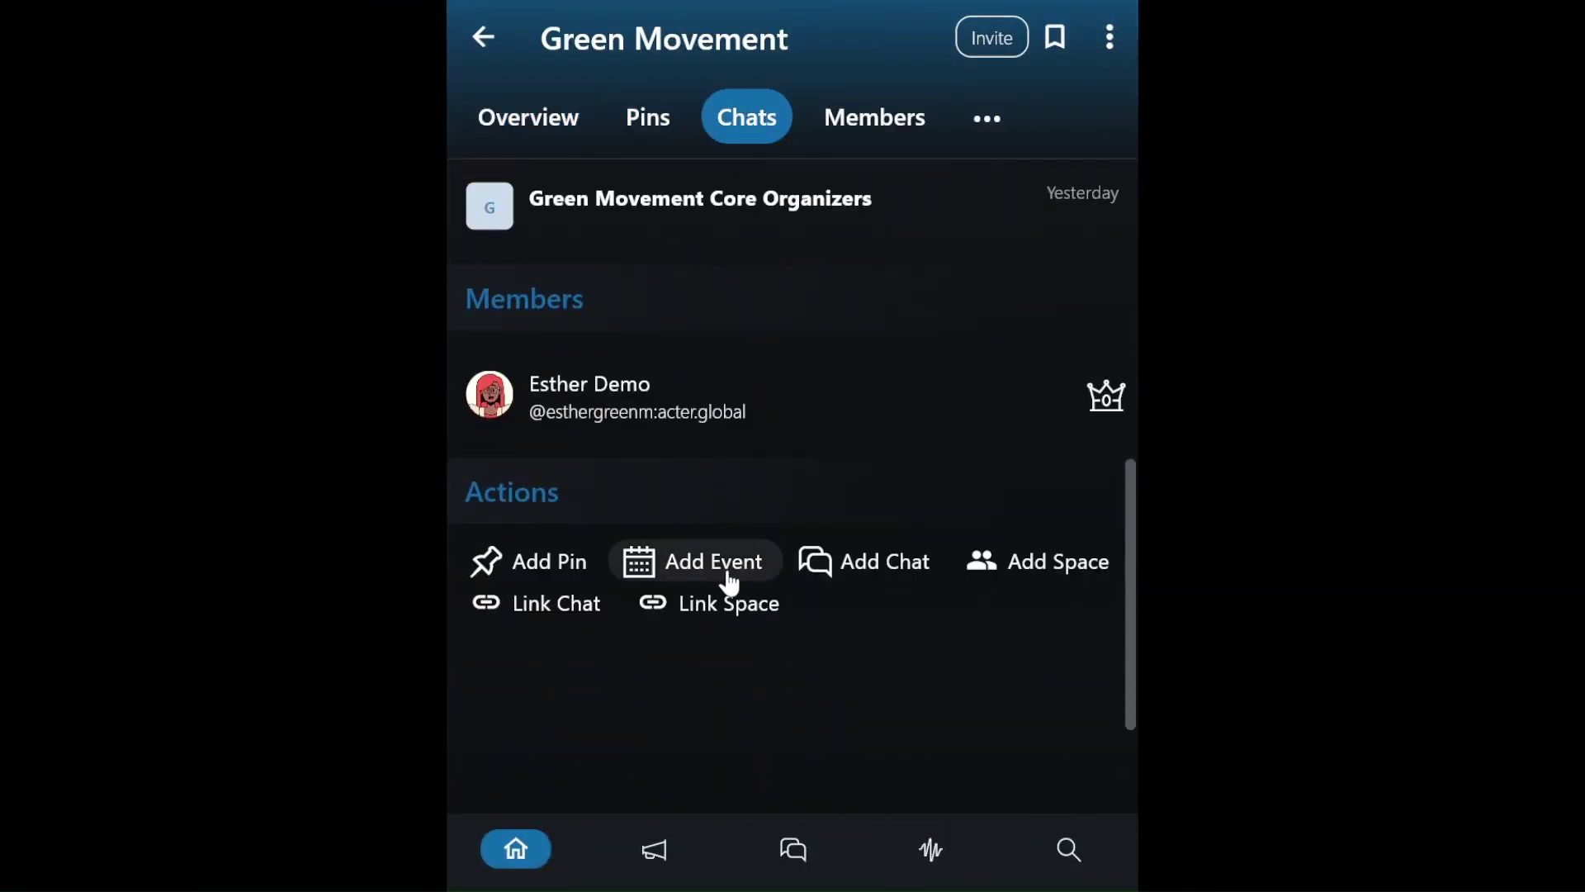
left_click(726, 574)
left_click(647, 215)
type("Onboa")
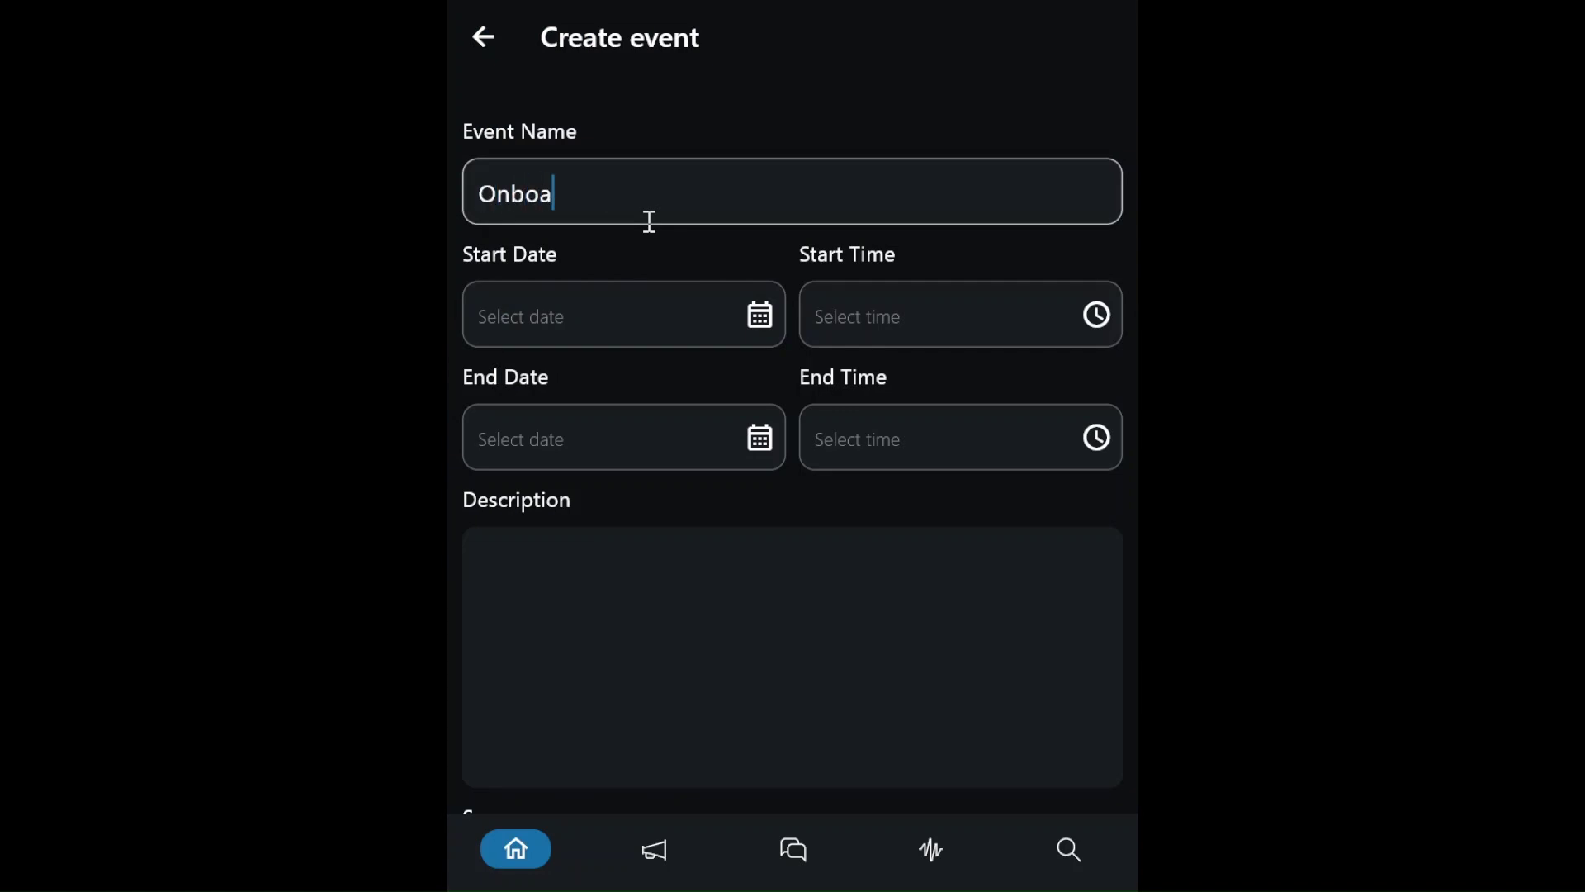
type("rding call Green Movement")
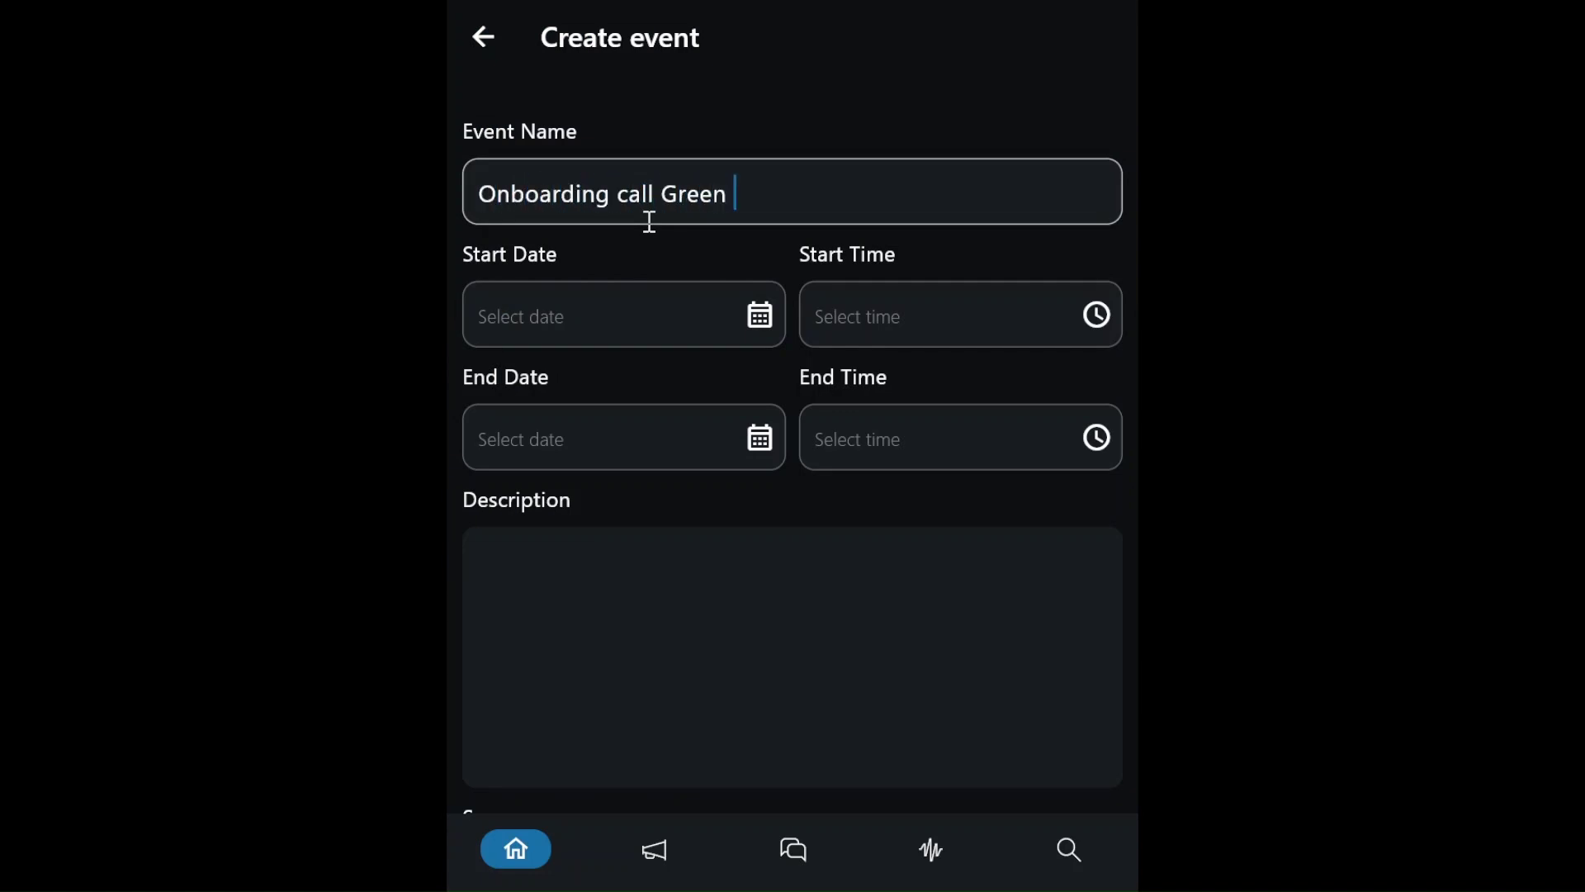
left_click(612, 304)
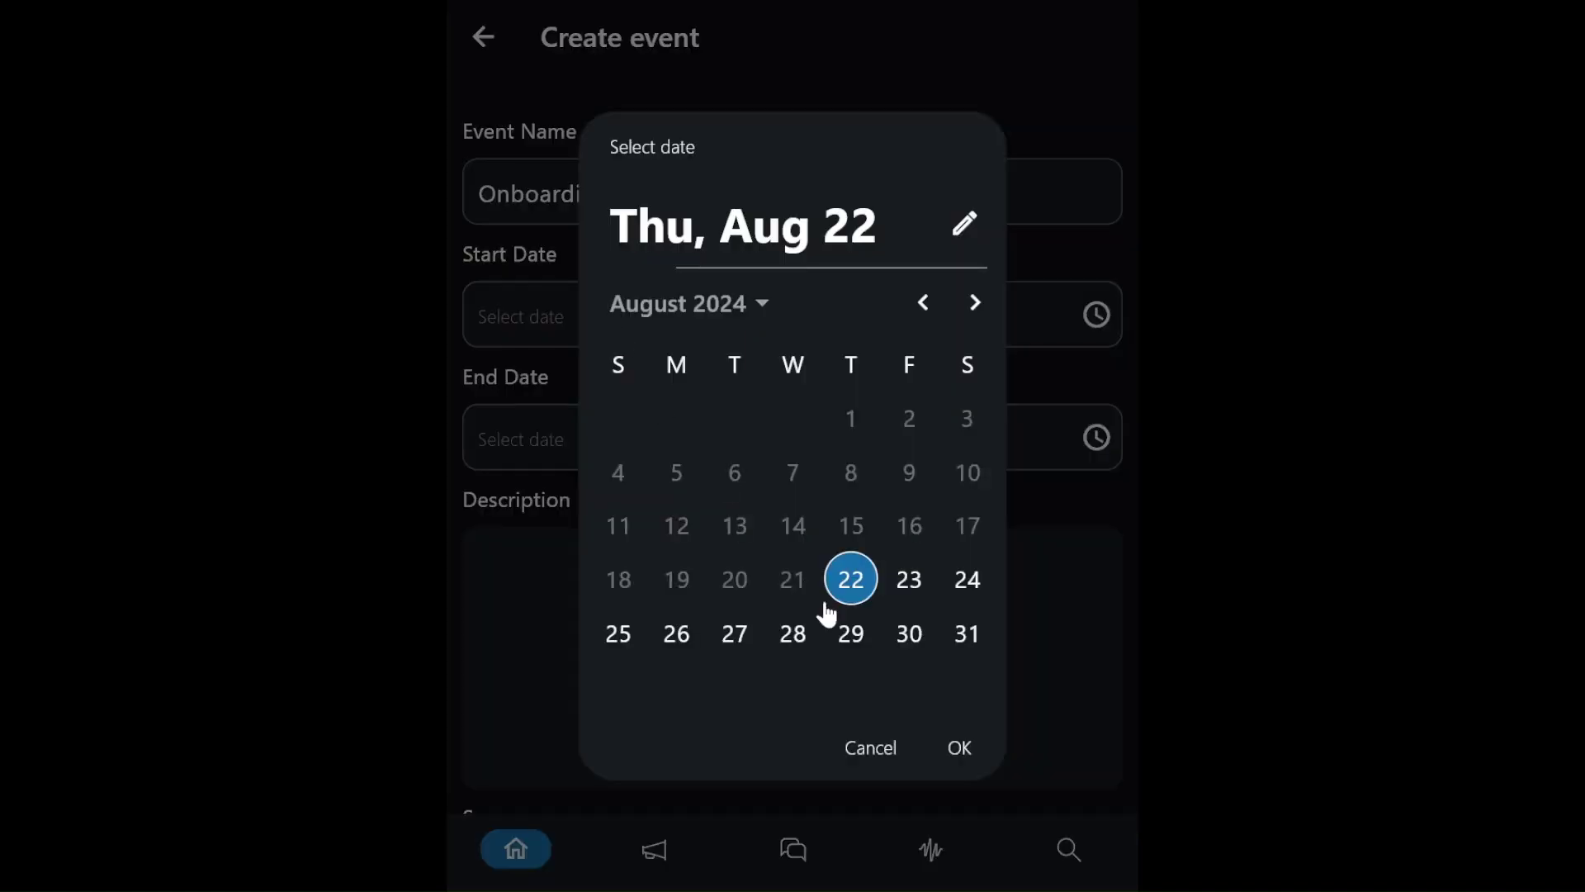
left_click(849, 629)
left_click(957, 747)
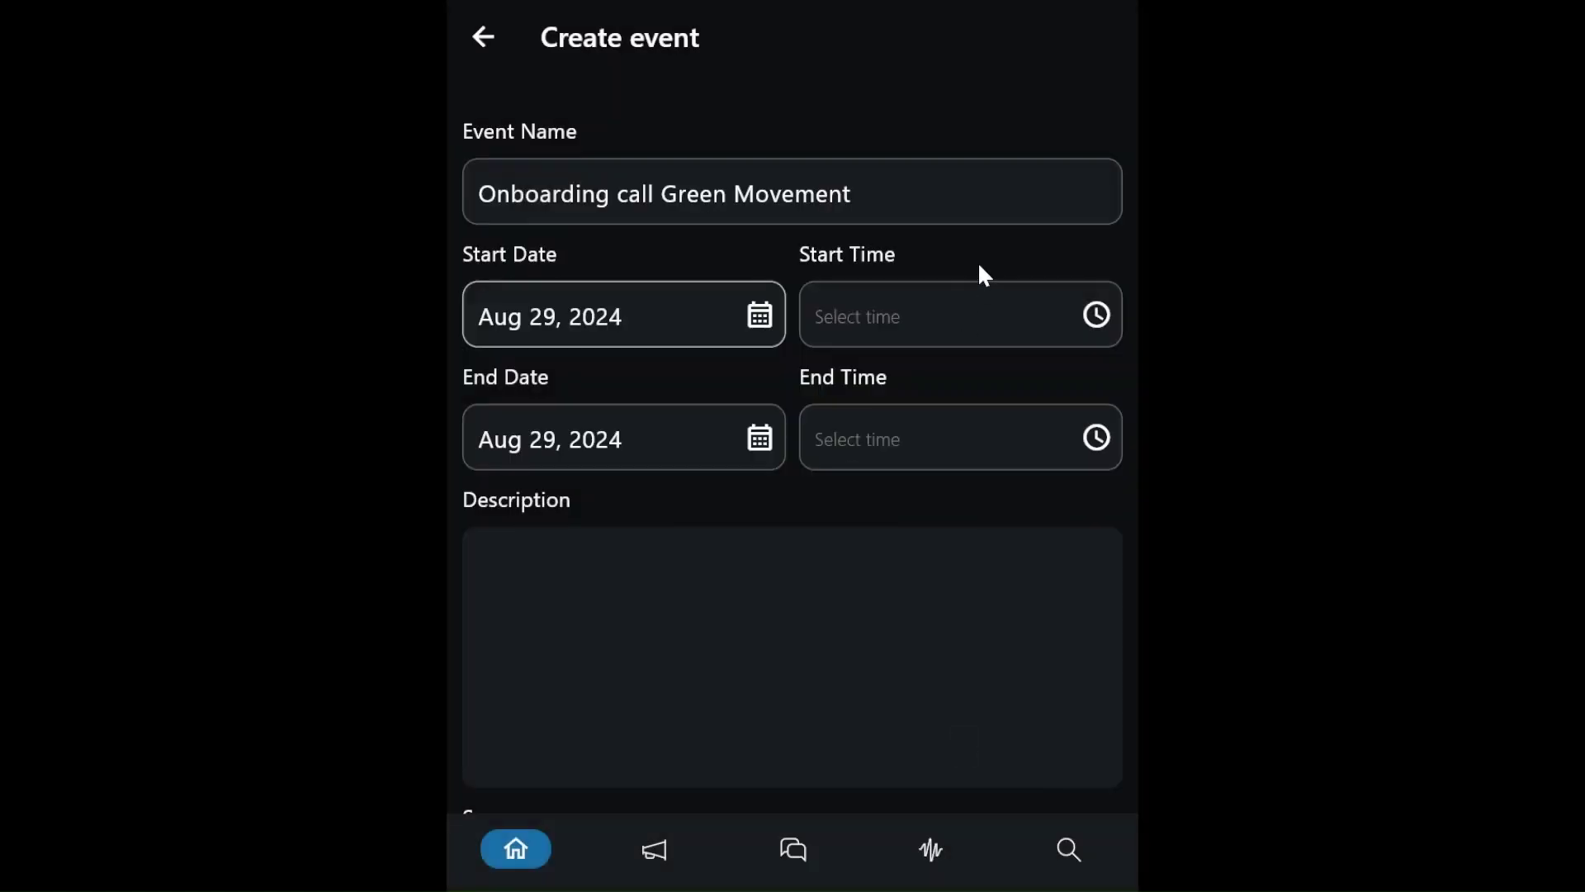
- Set the start time to 14:30, paste the onboarding description and create the event
left_click(974, 314)
left_click(874, 481)
left_click(821, 654)
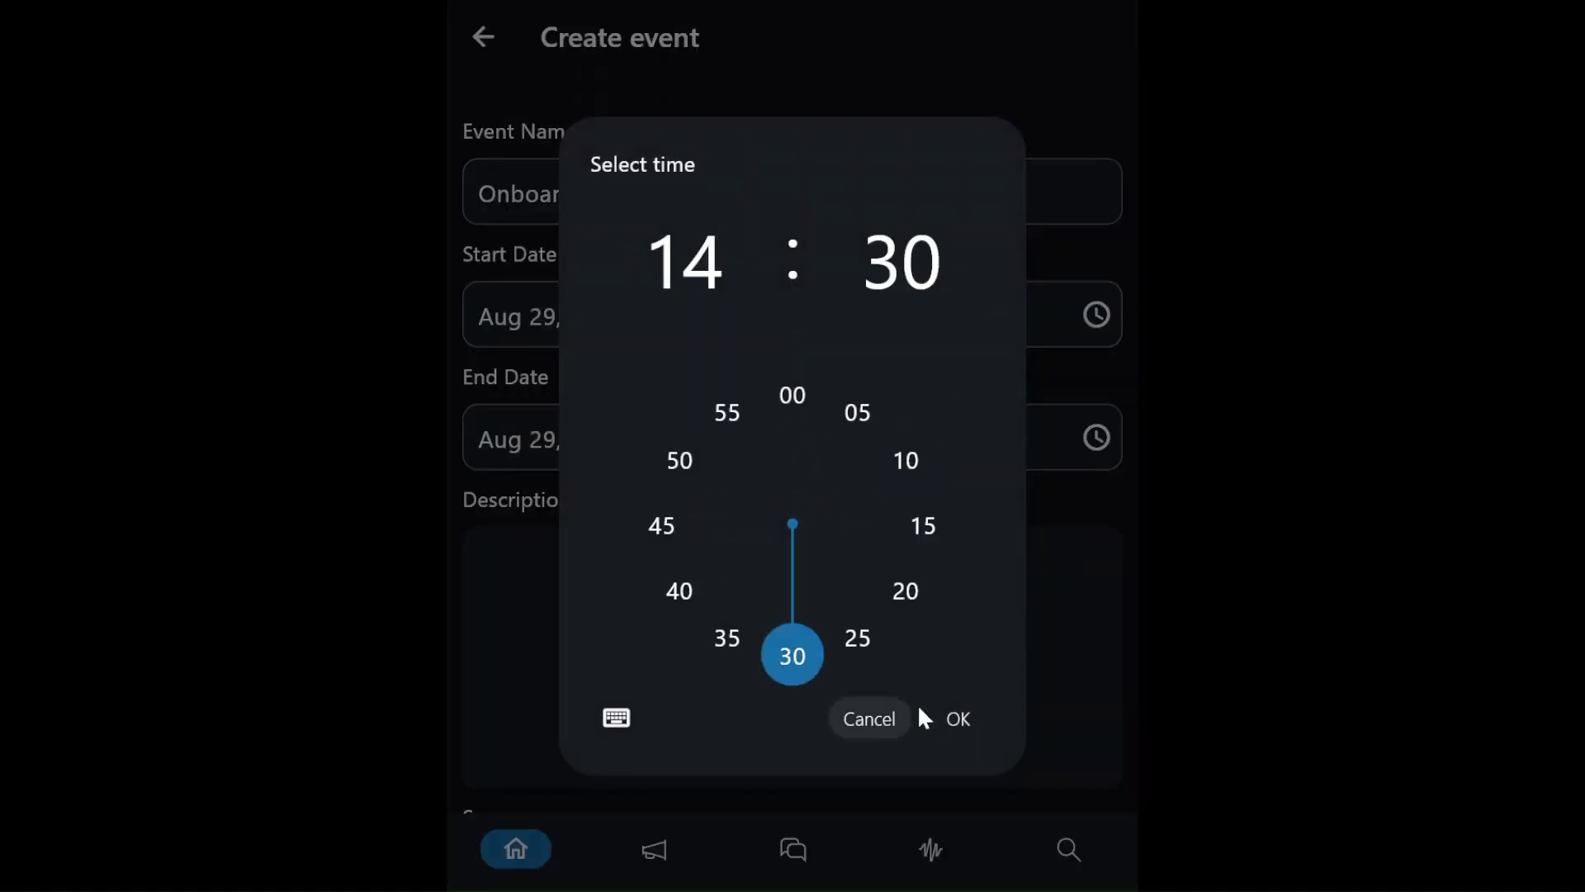
left_click(957, 718)
left_click(748, 596)
type("Onboarding call for everyone; how to use Acter!")
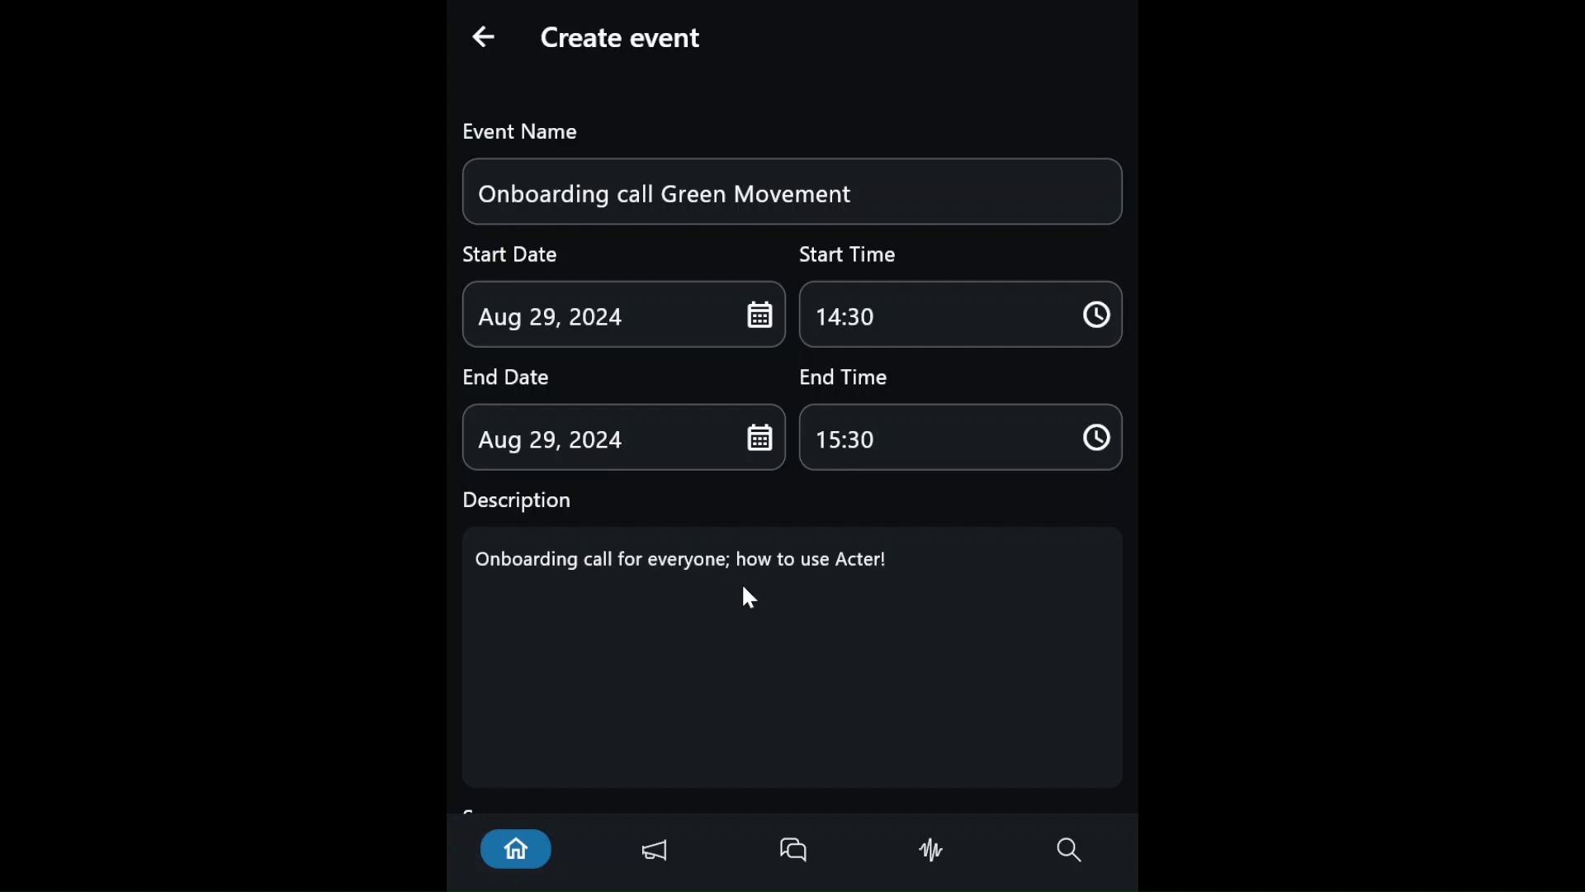
scroll(743, 587, "down", 3)
left_click(1054, 739)
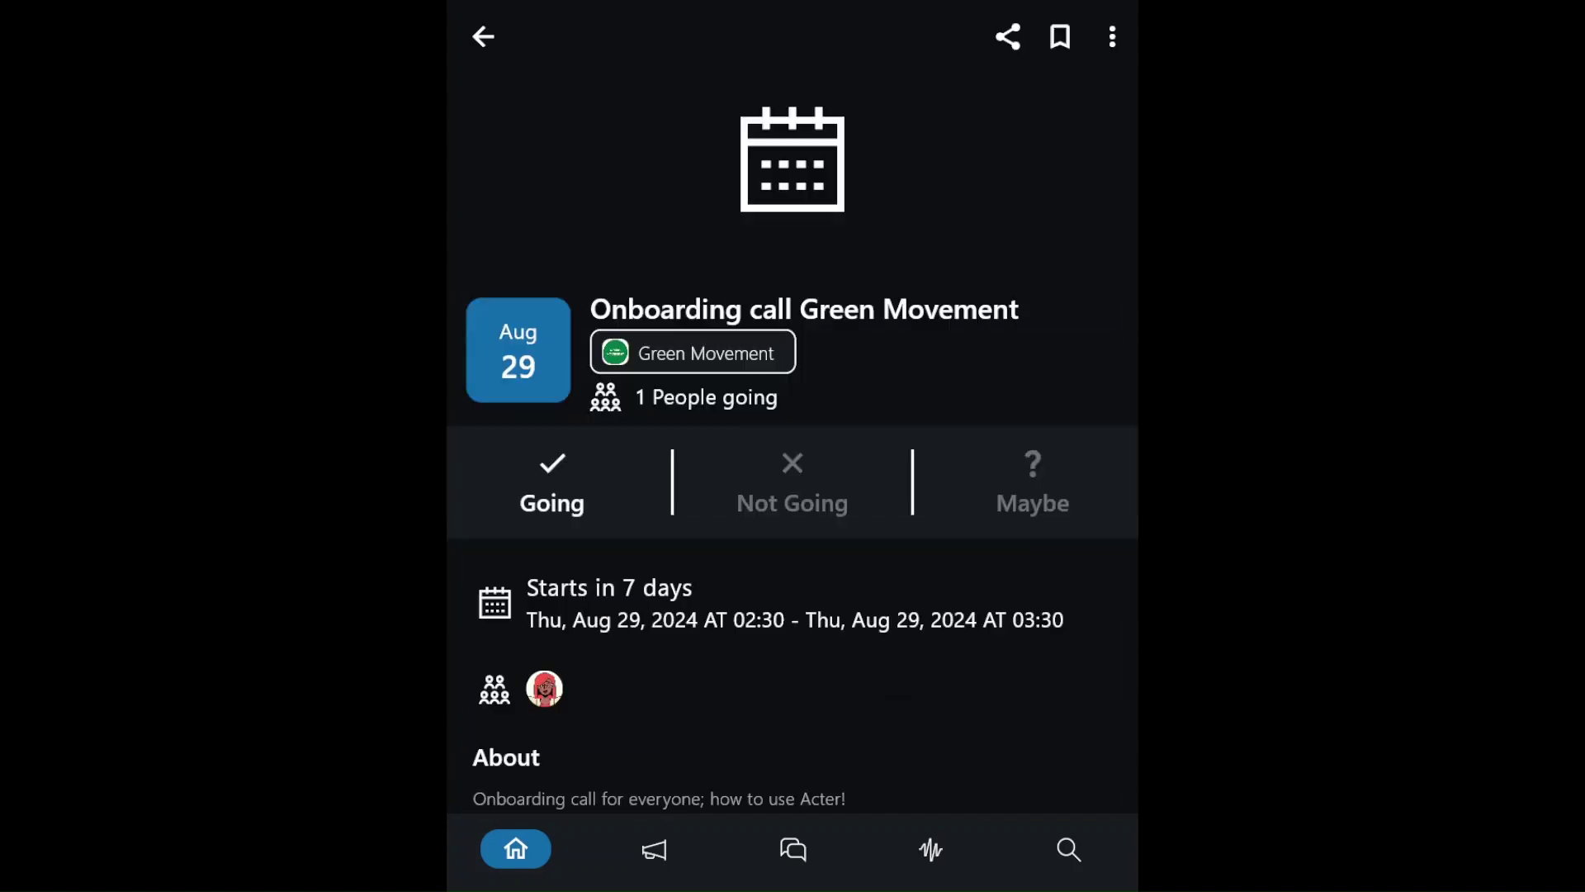
- Post an update with the onboarding text and a shared Onboarding call event card
left_click(657, 853)
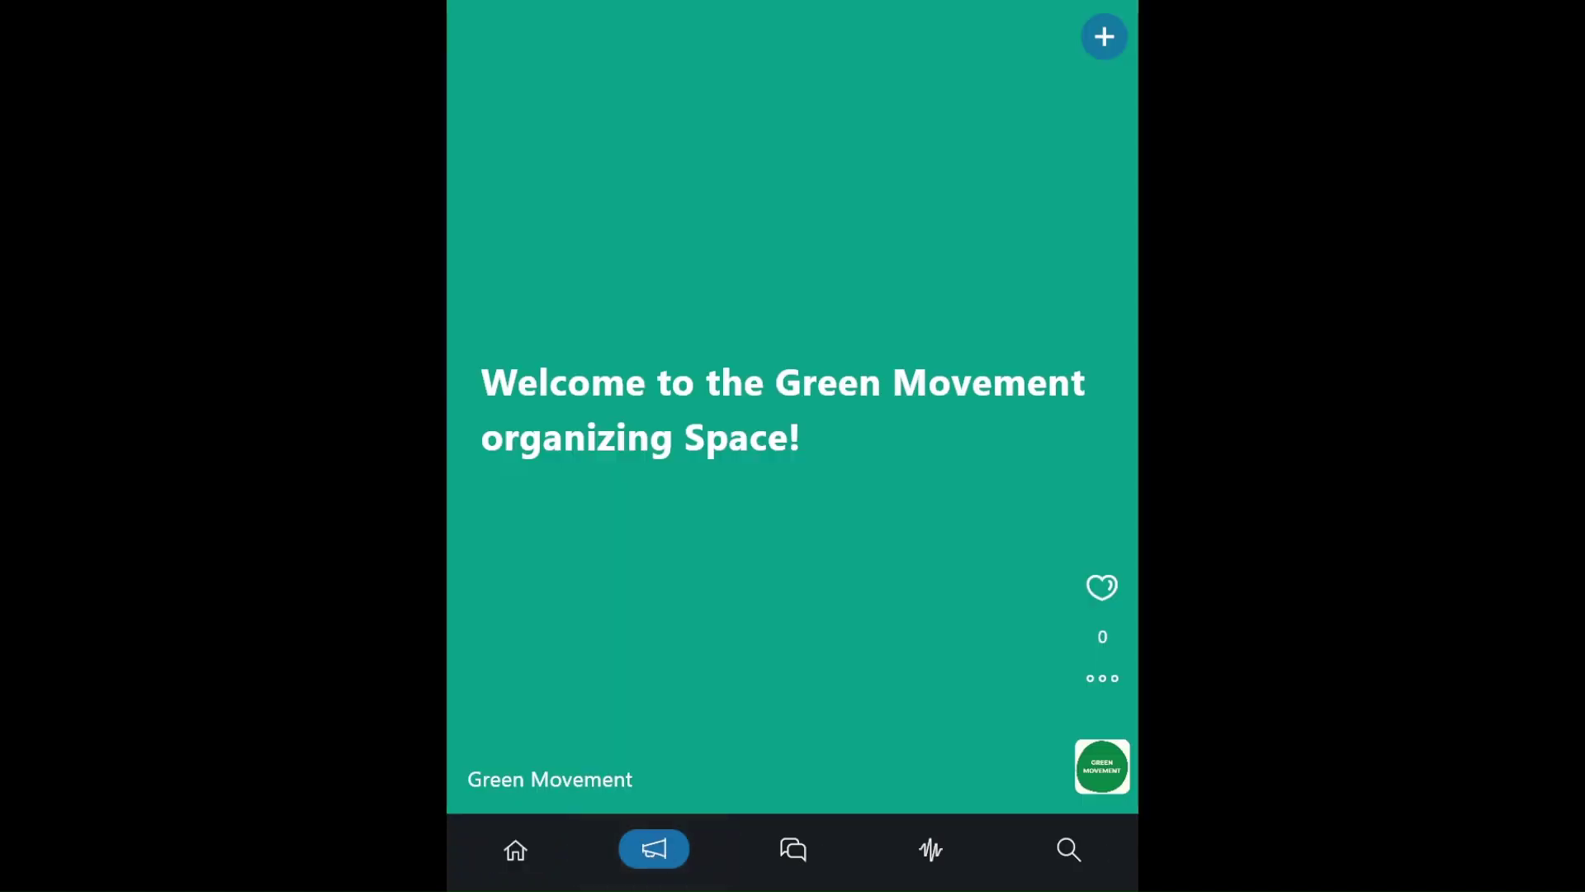
left_click(1104, 38)
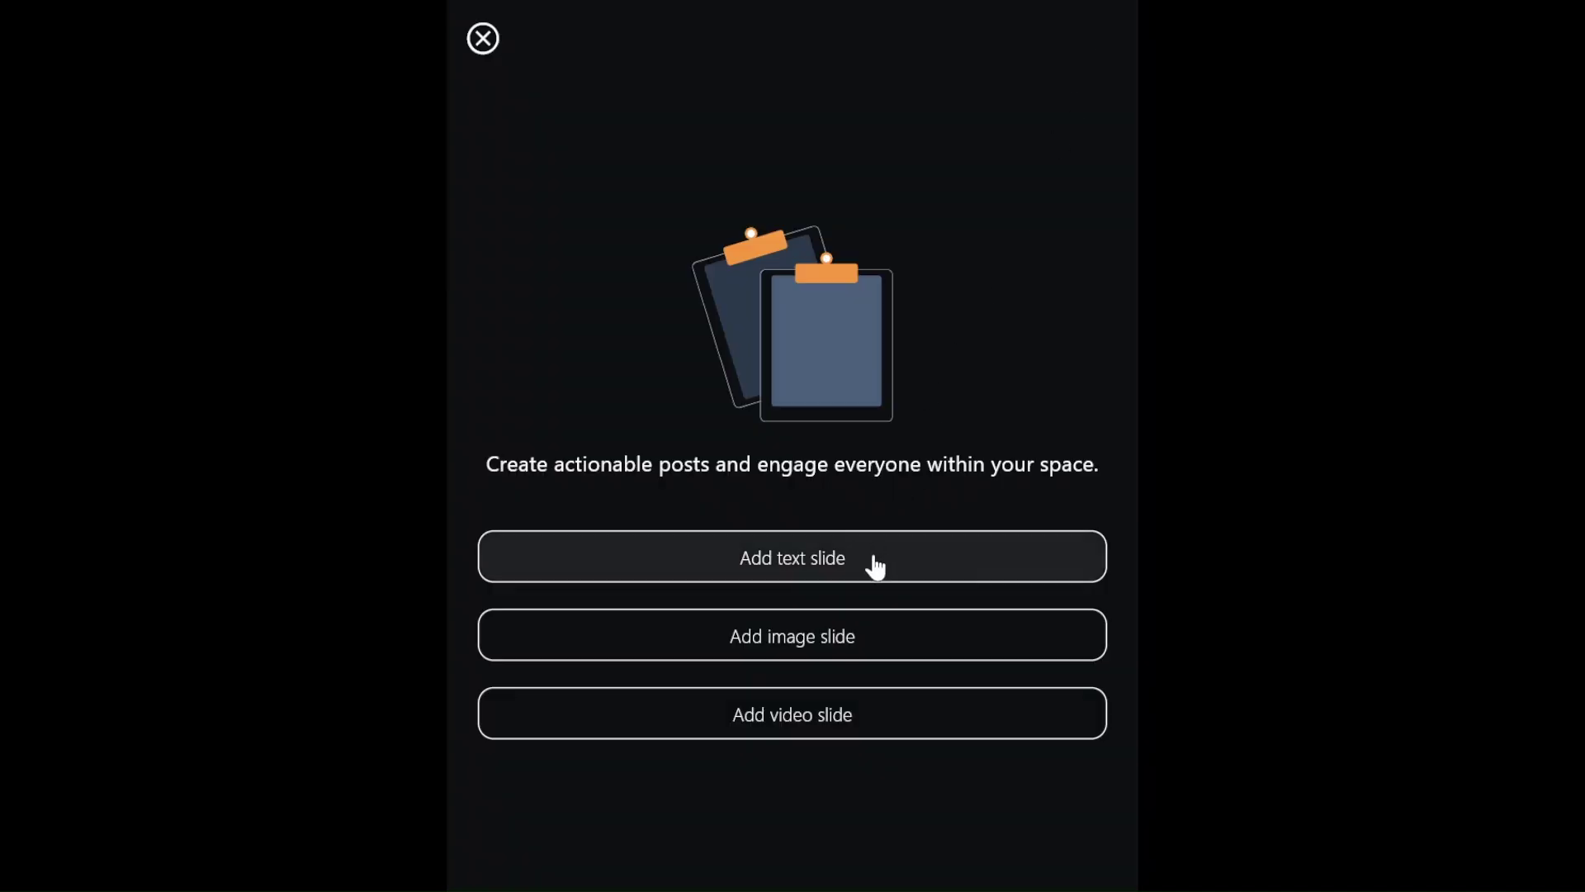
left_click(870, 561)
type("Onboarding call for everyone; how to use Acter!")
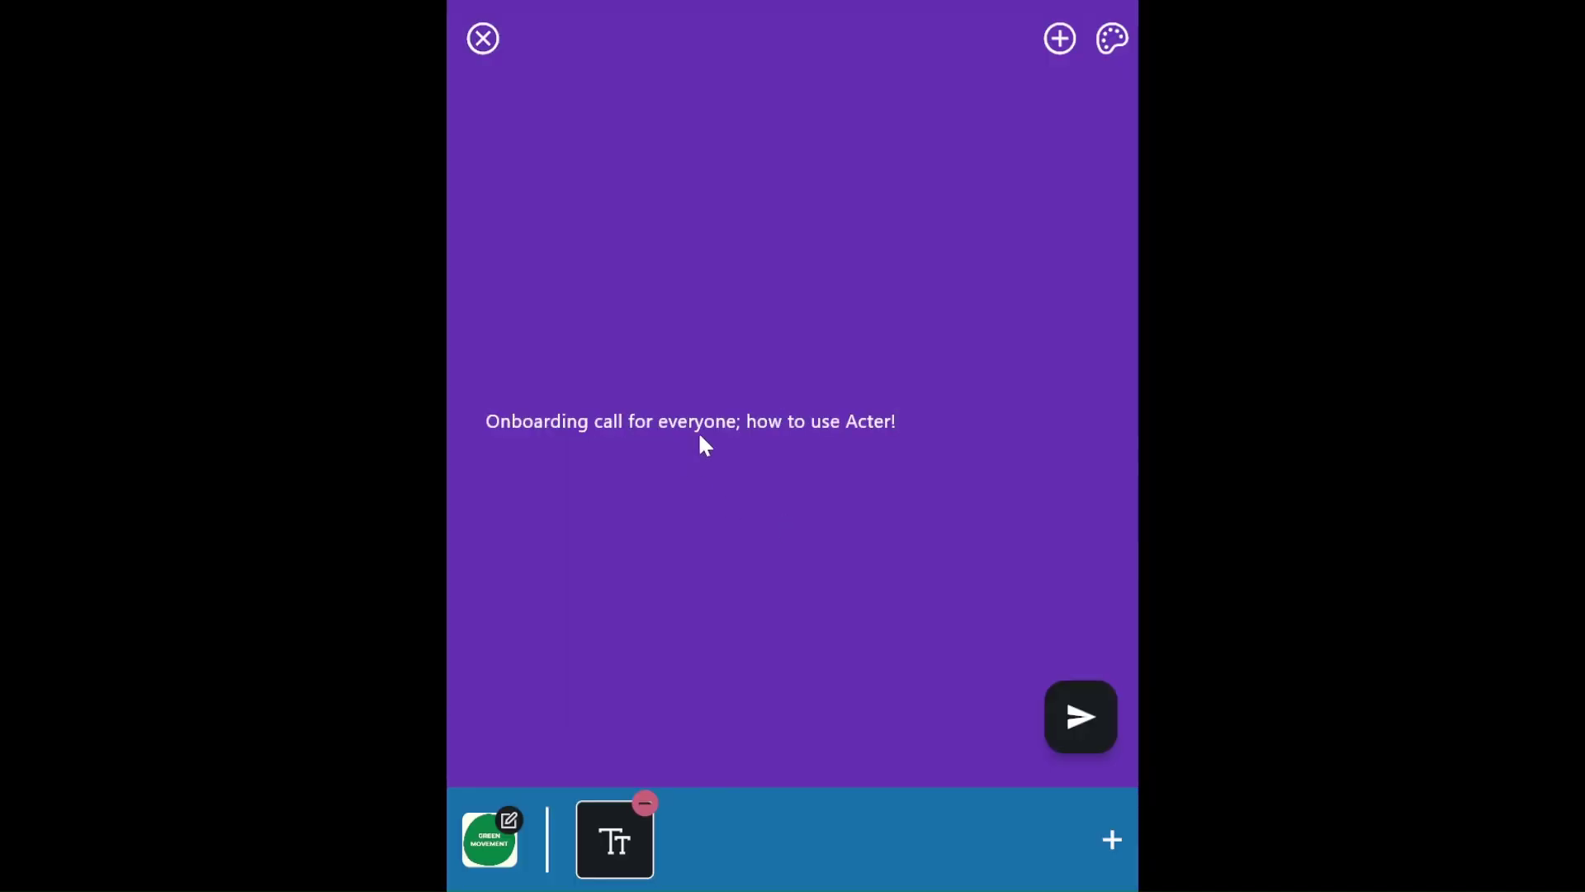
left_click(1057, 40)
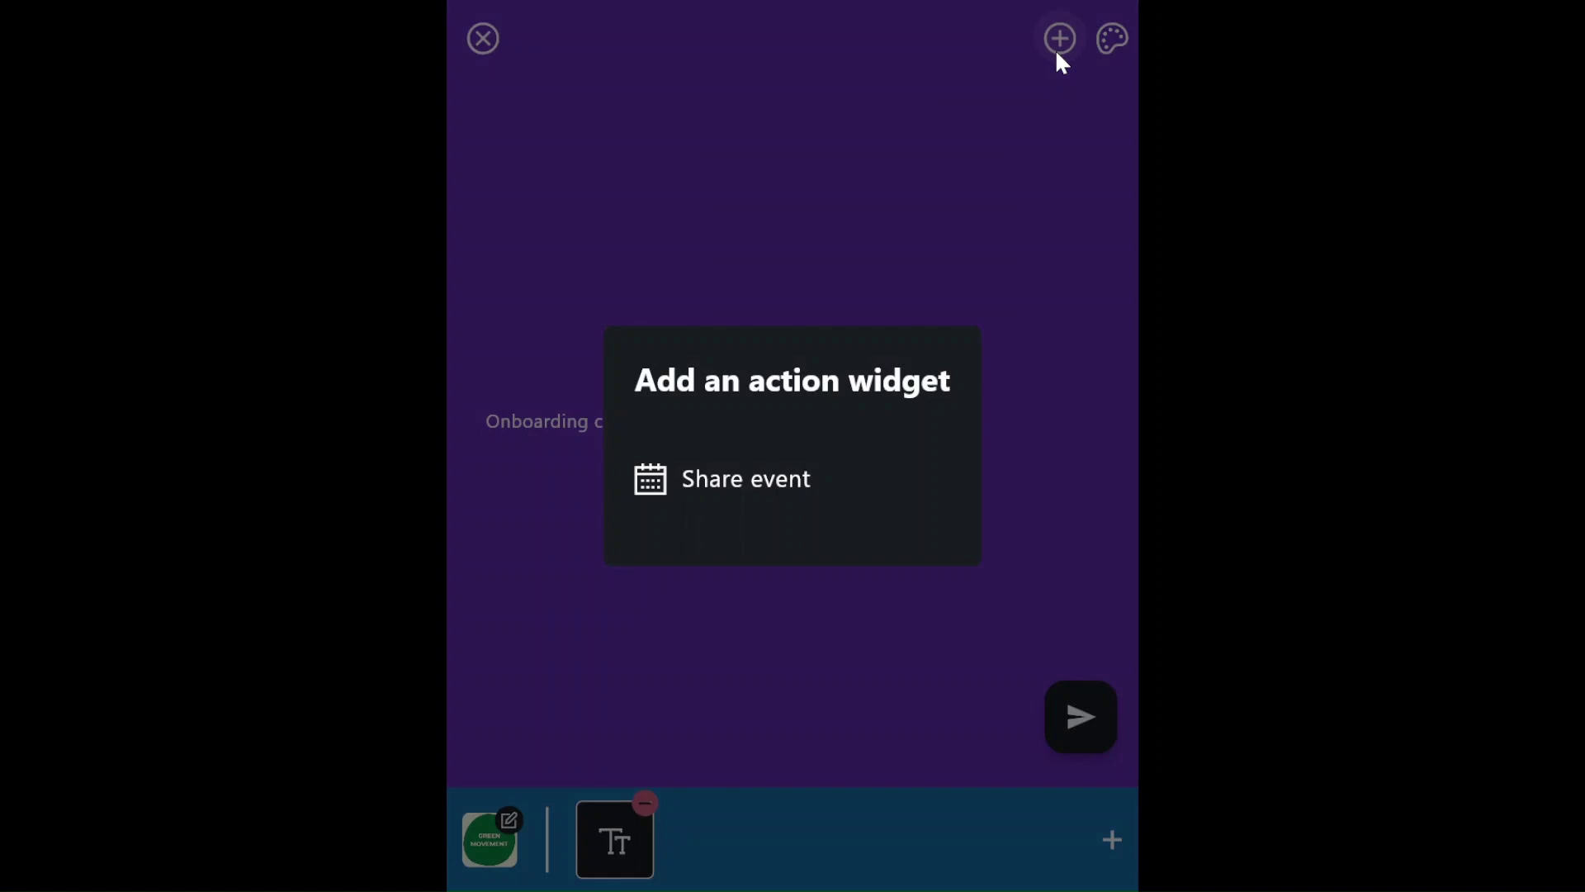
left_click(754, 479)
left_click(750, 598)
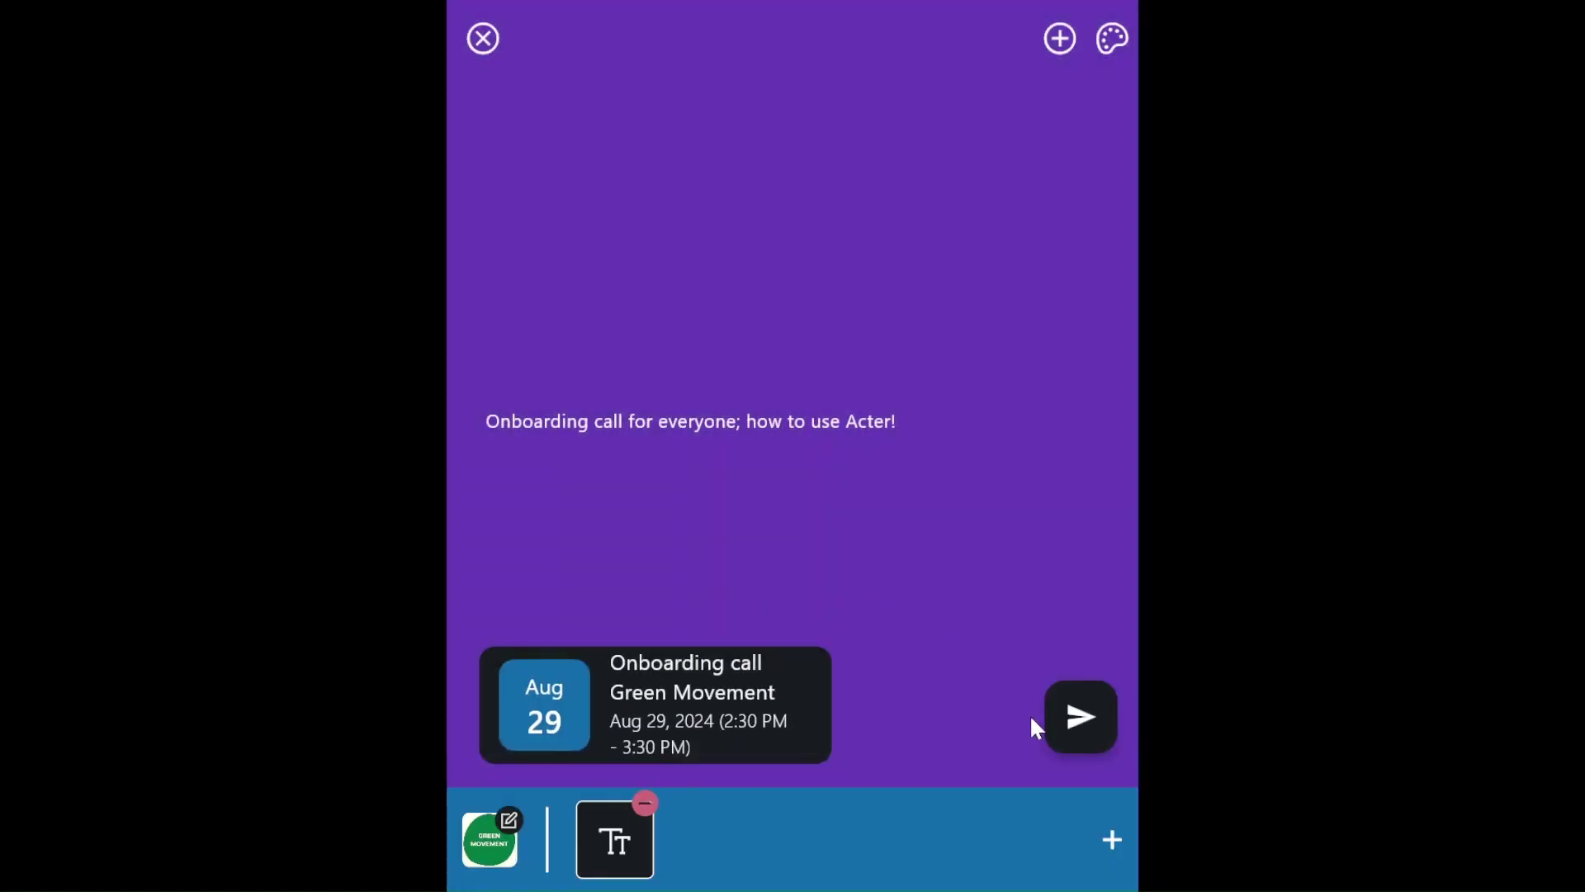
left_click(1077, 725)
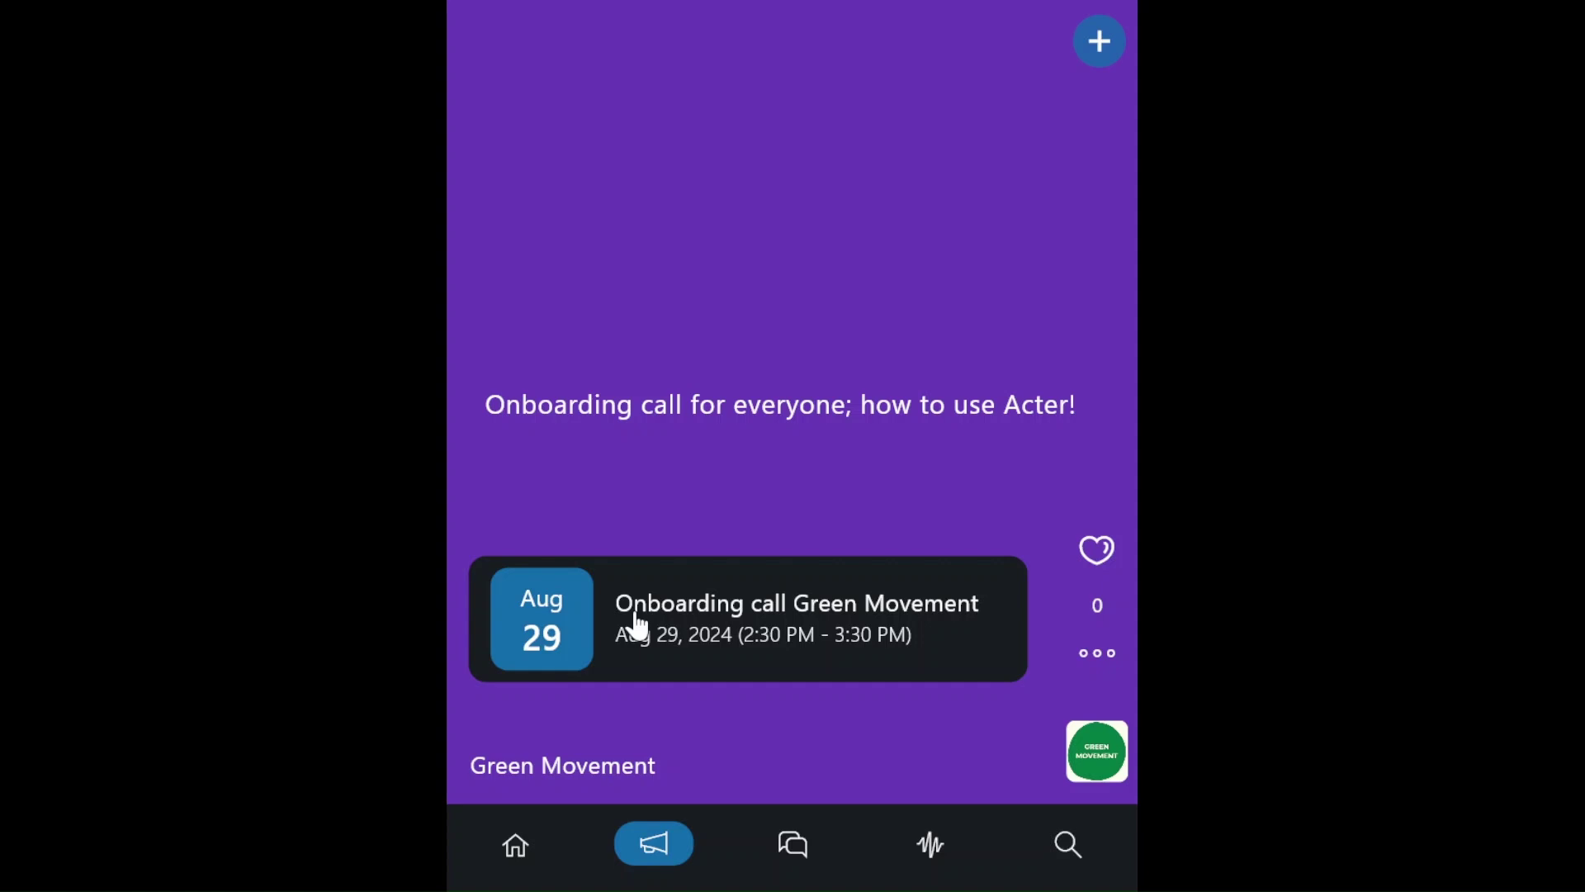
- RSVP Going to the onboarding call and return to the Green Movement space
left_click(637, 626)
scroll(568, 590, "down", 2)
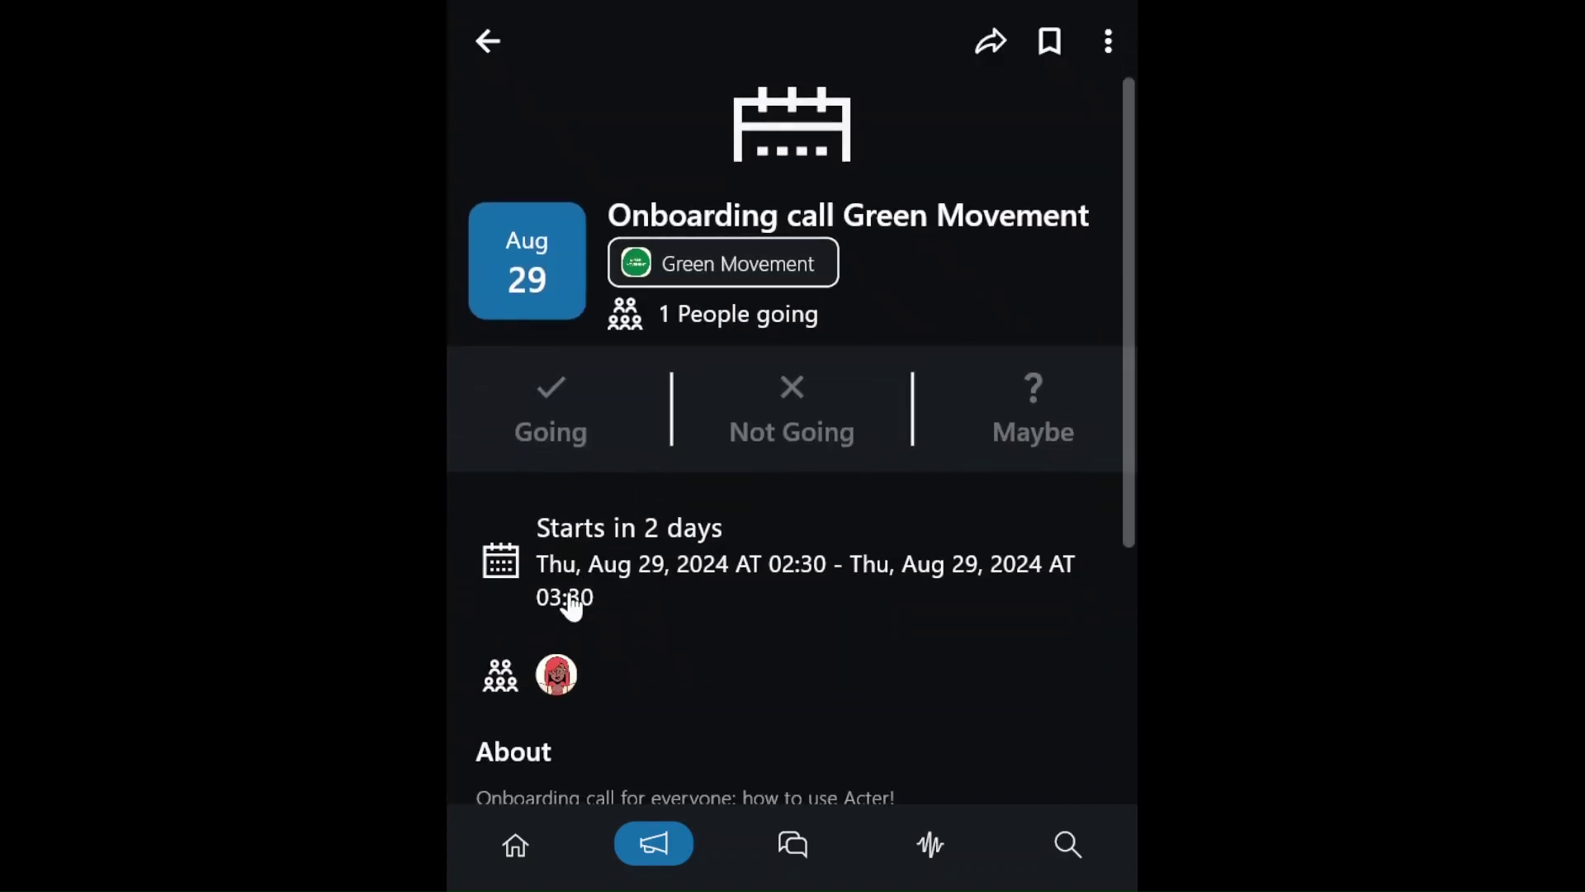
left_click(576, 408)
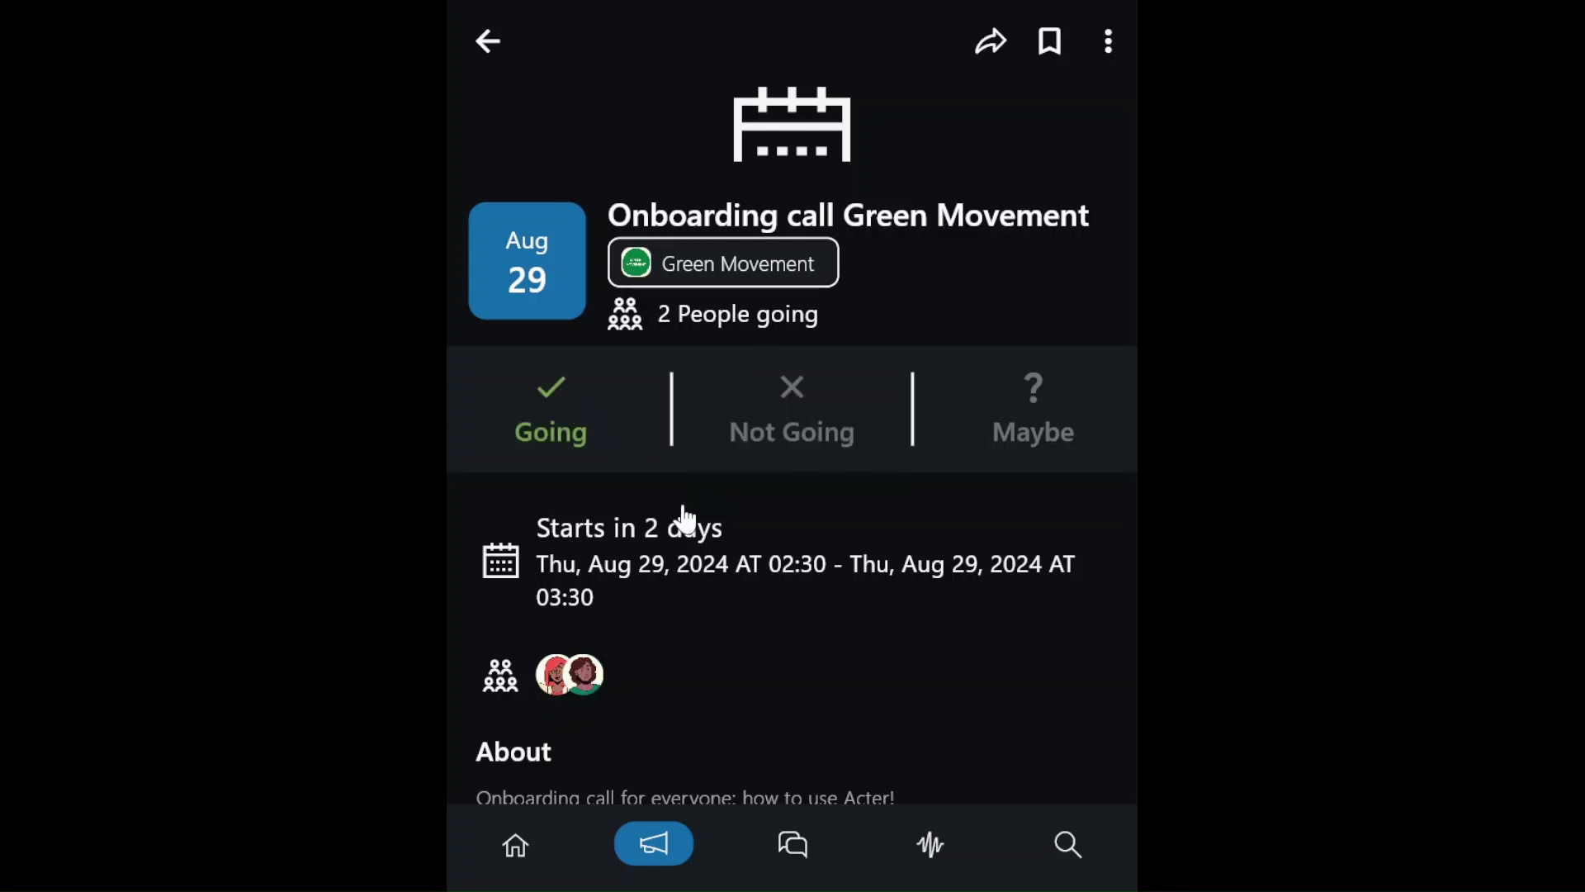
left_click(723, 262)
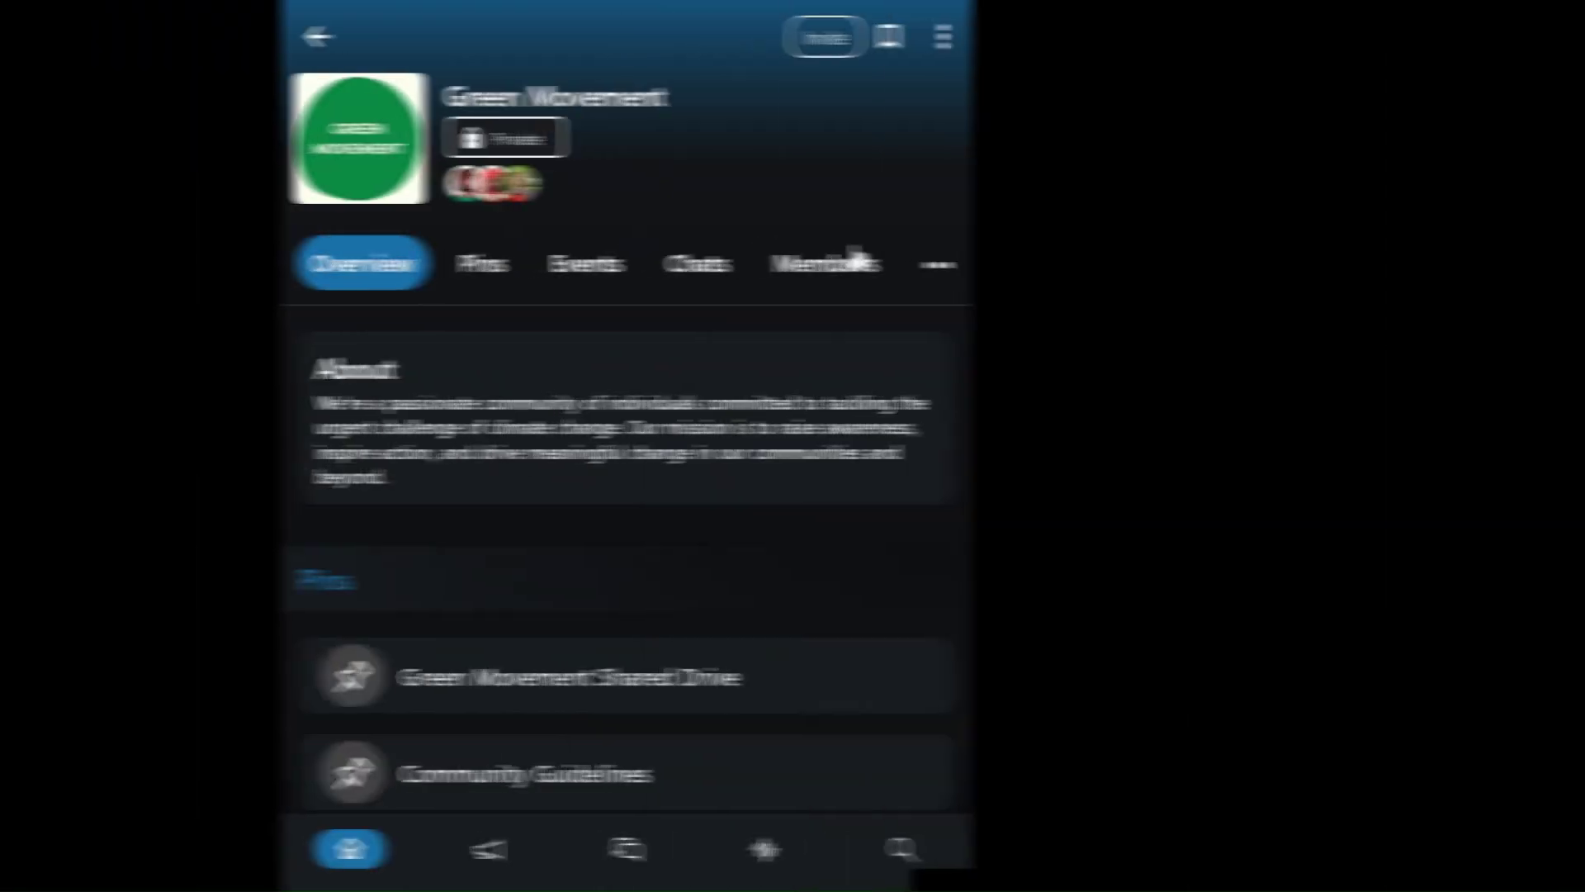
- Promote the first listed Green Movement member to the Admin permission level
left_click(1014, 280)
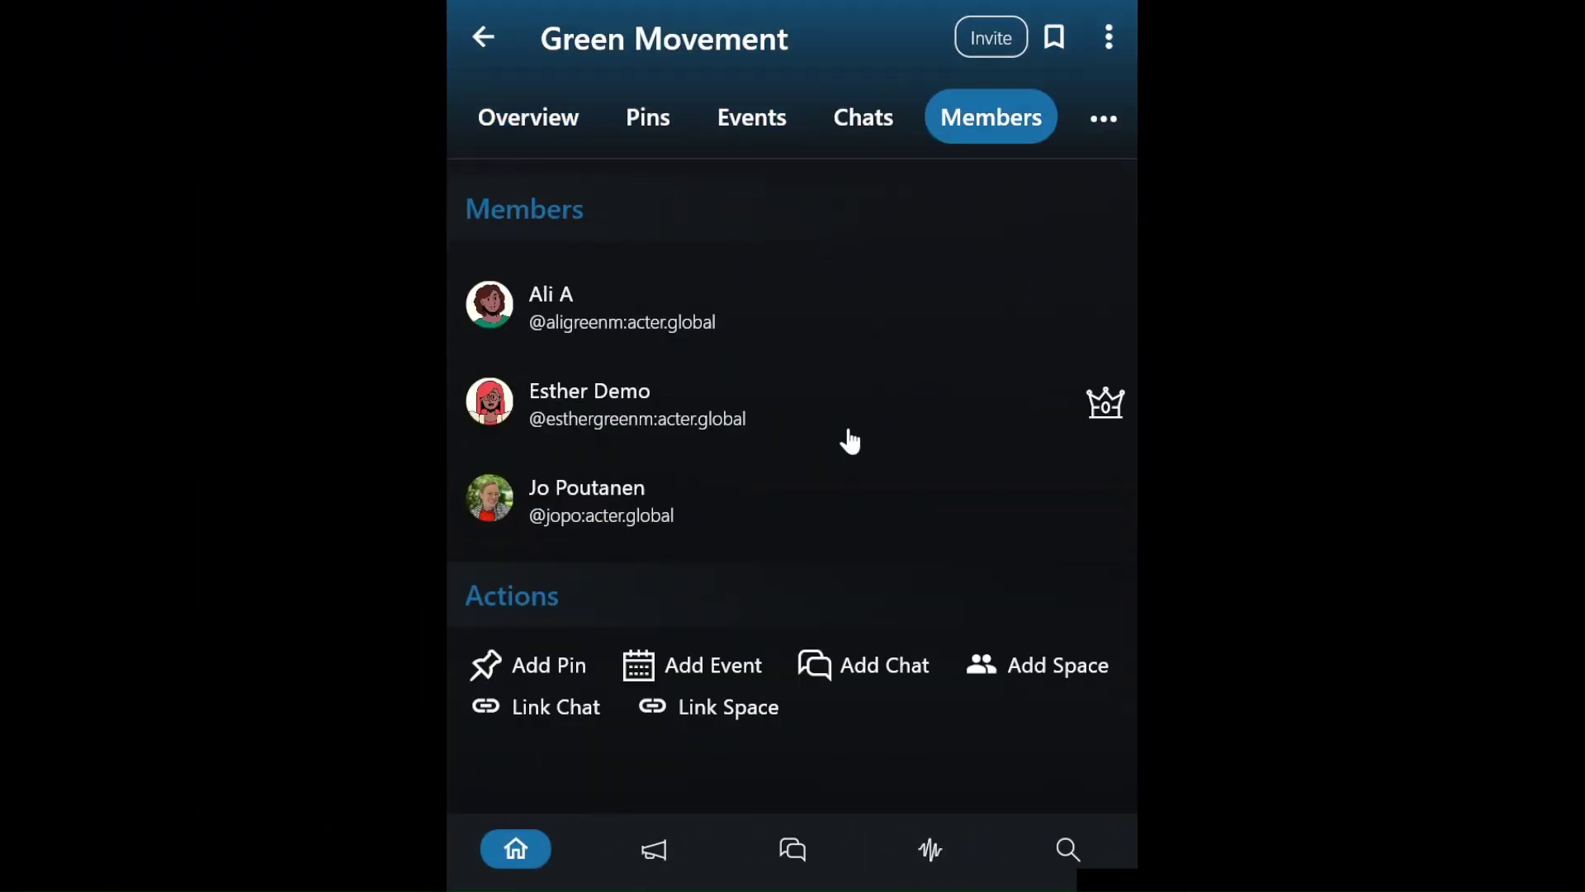
left_click(878, 313)
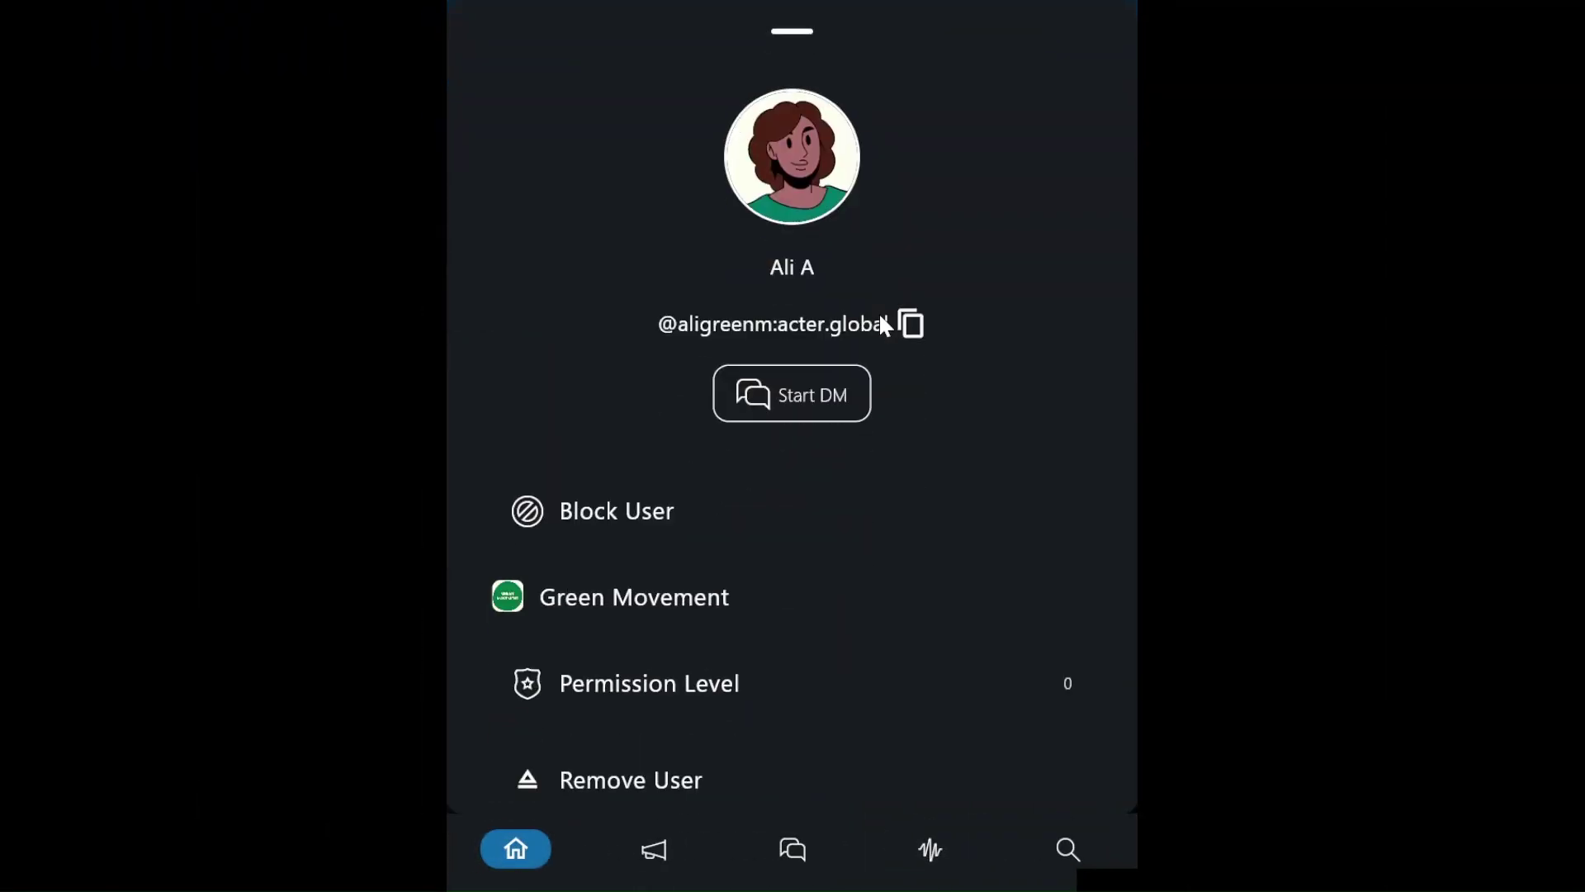
scroll(751, 697, "down", 1)
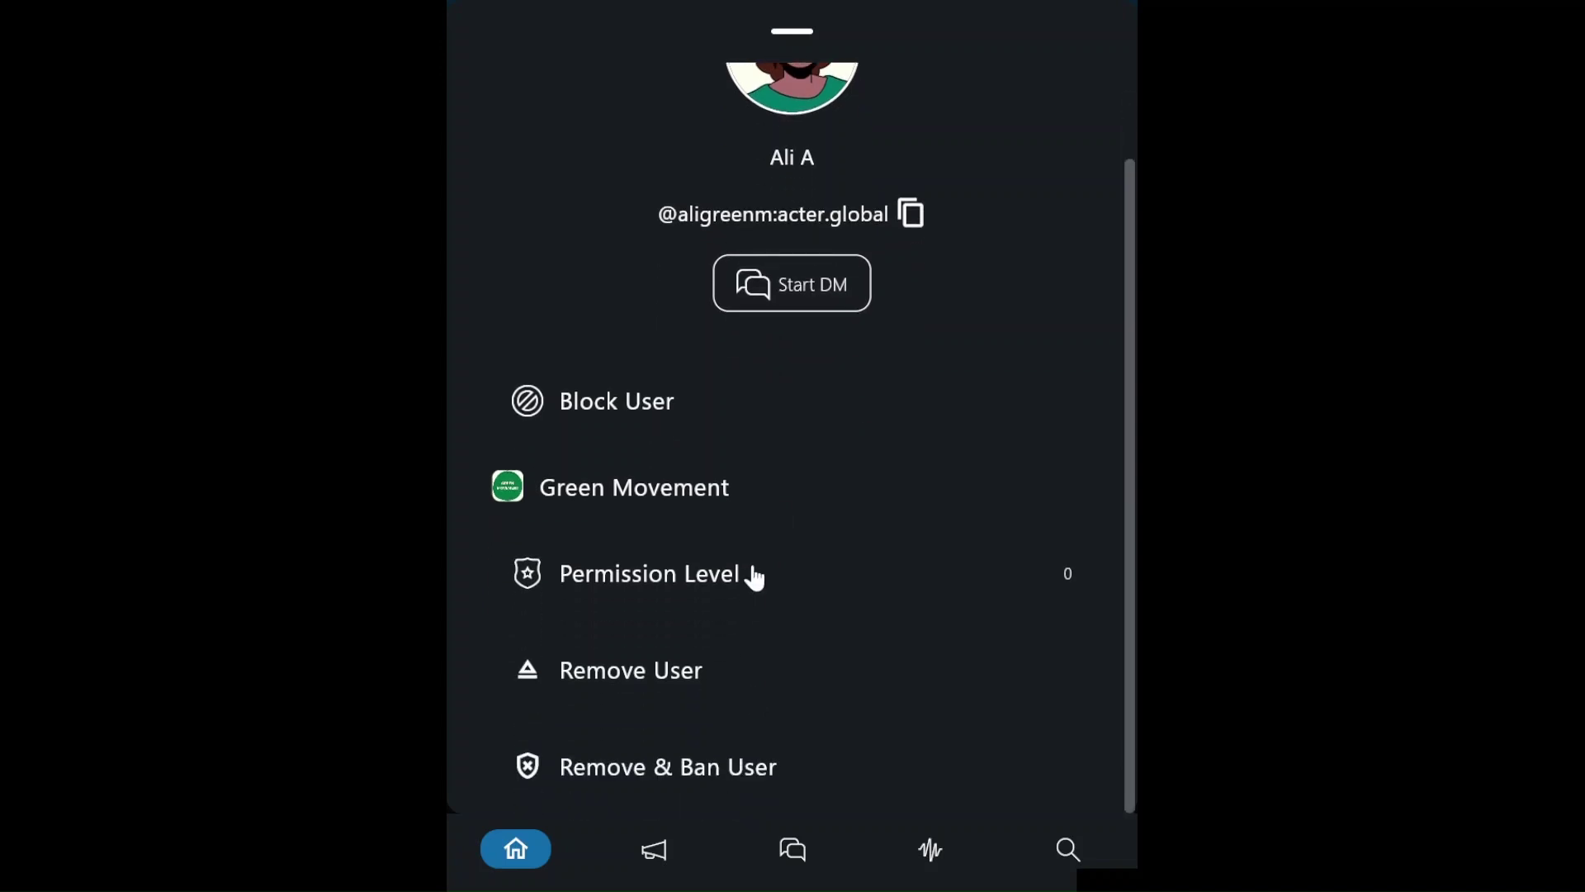
left_click(753, 573)
left_click(795, 488)
left_click(761, 364)
left_click(886, 586)
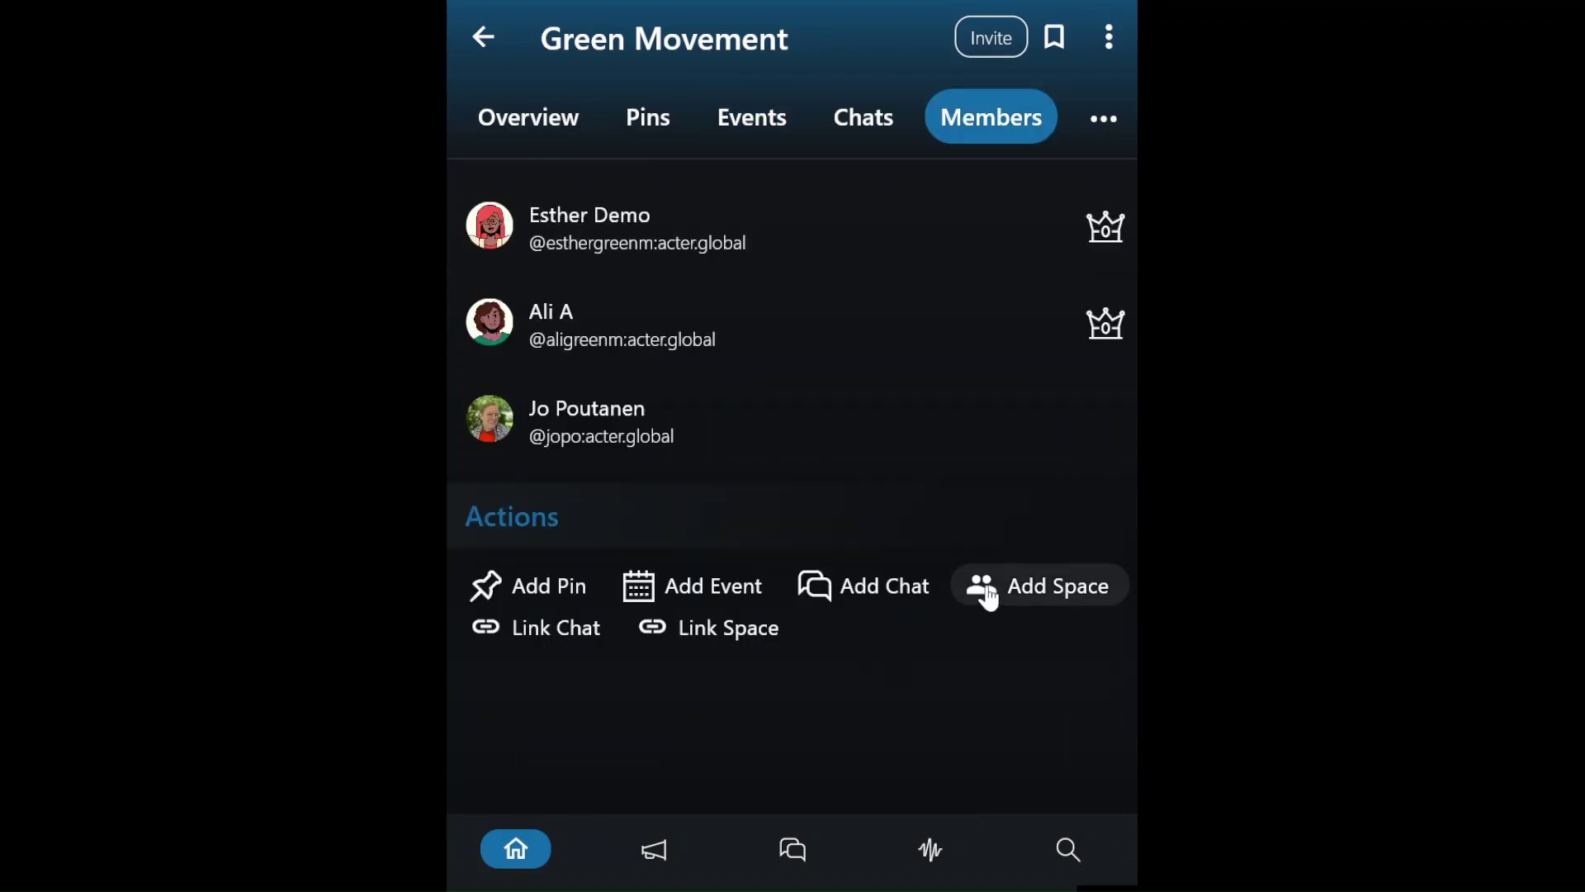
- Create a private, invite-only subspace named 'Direct Actions Group' under Green Movement
left_click(1035, 588)
left_click(717, 338)
type("D")
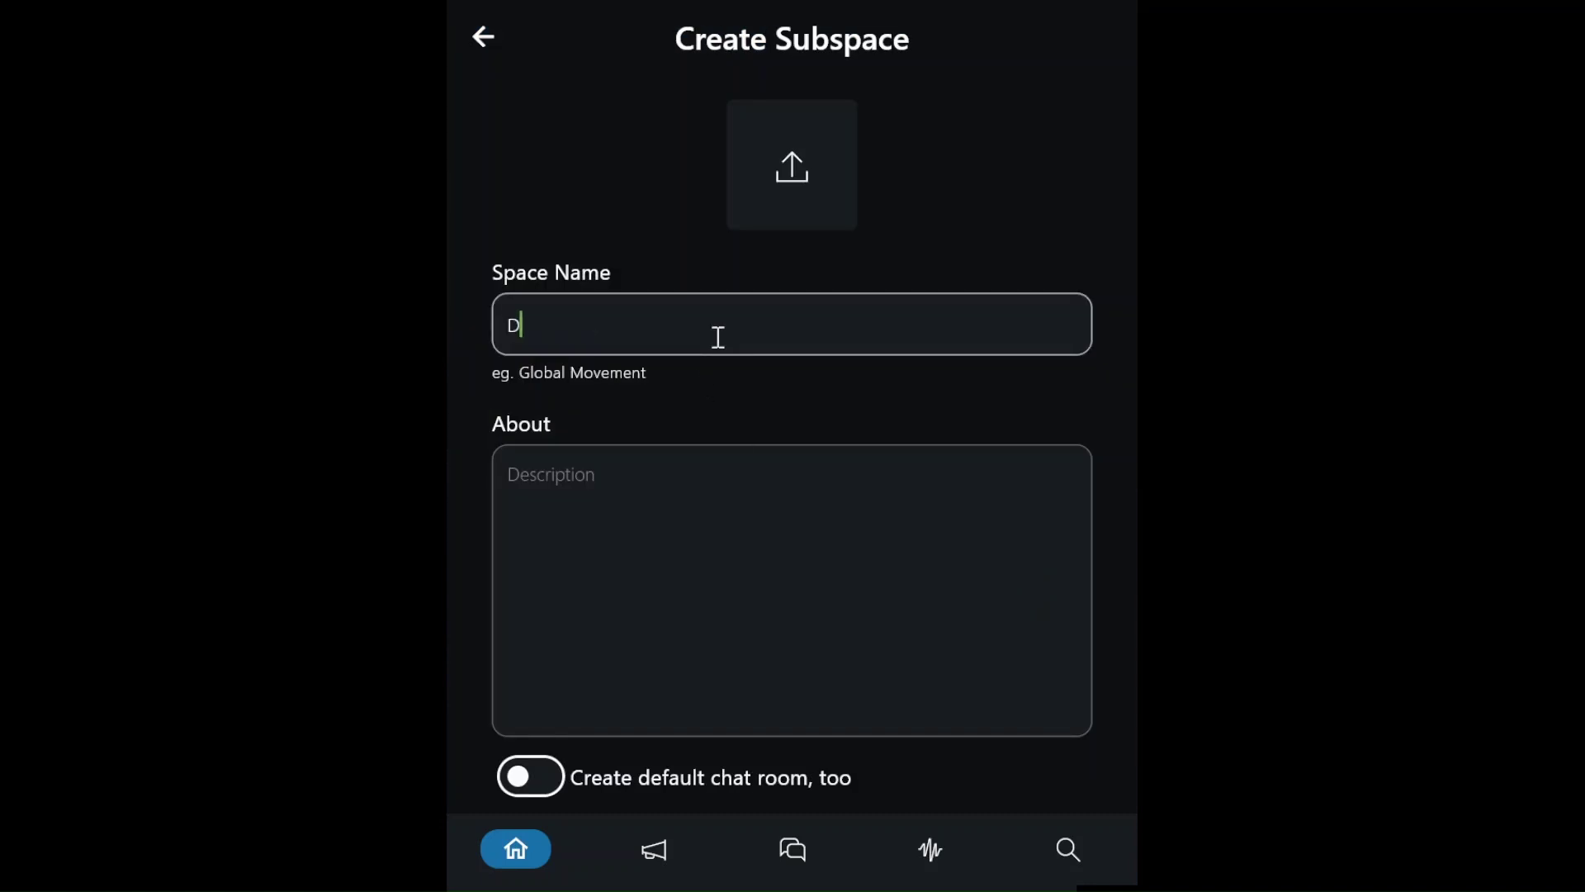
type("irect Actions Group")
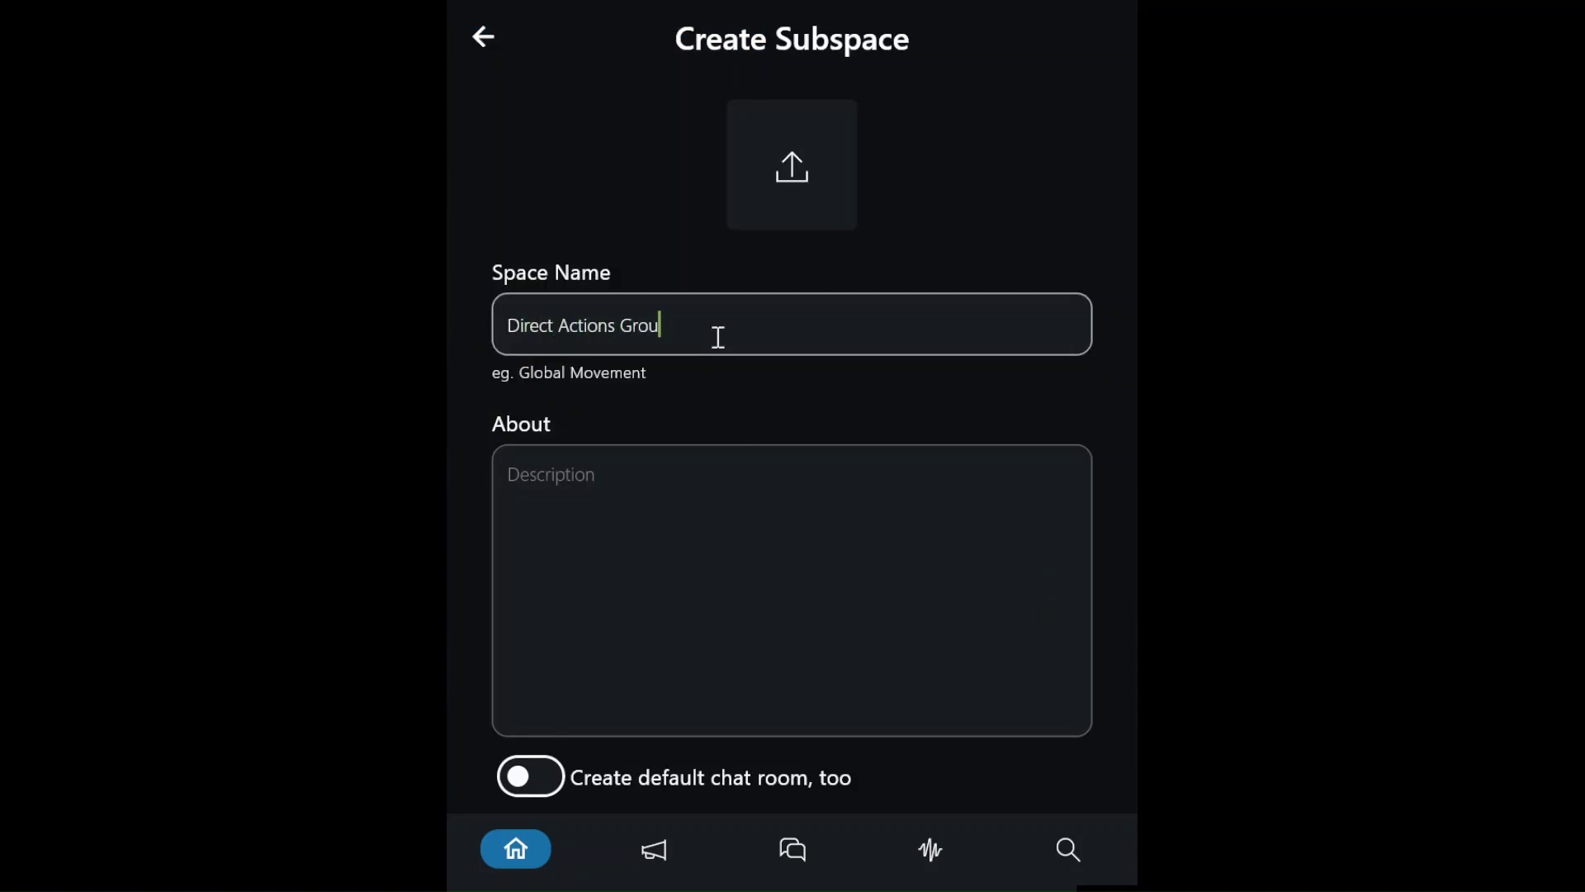
scroll(696, 665, "down", 2)
scroll(696, 660, "down", 3)
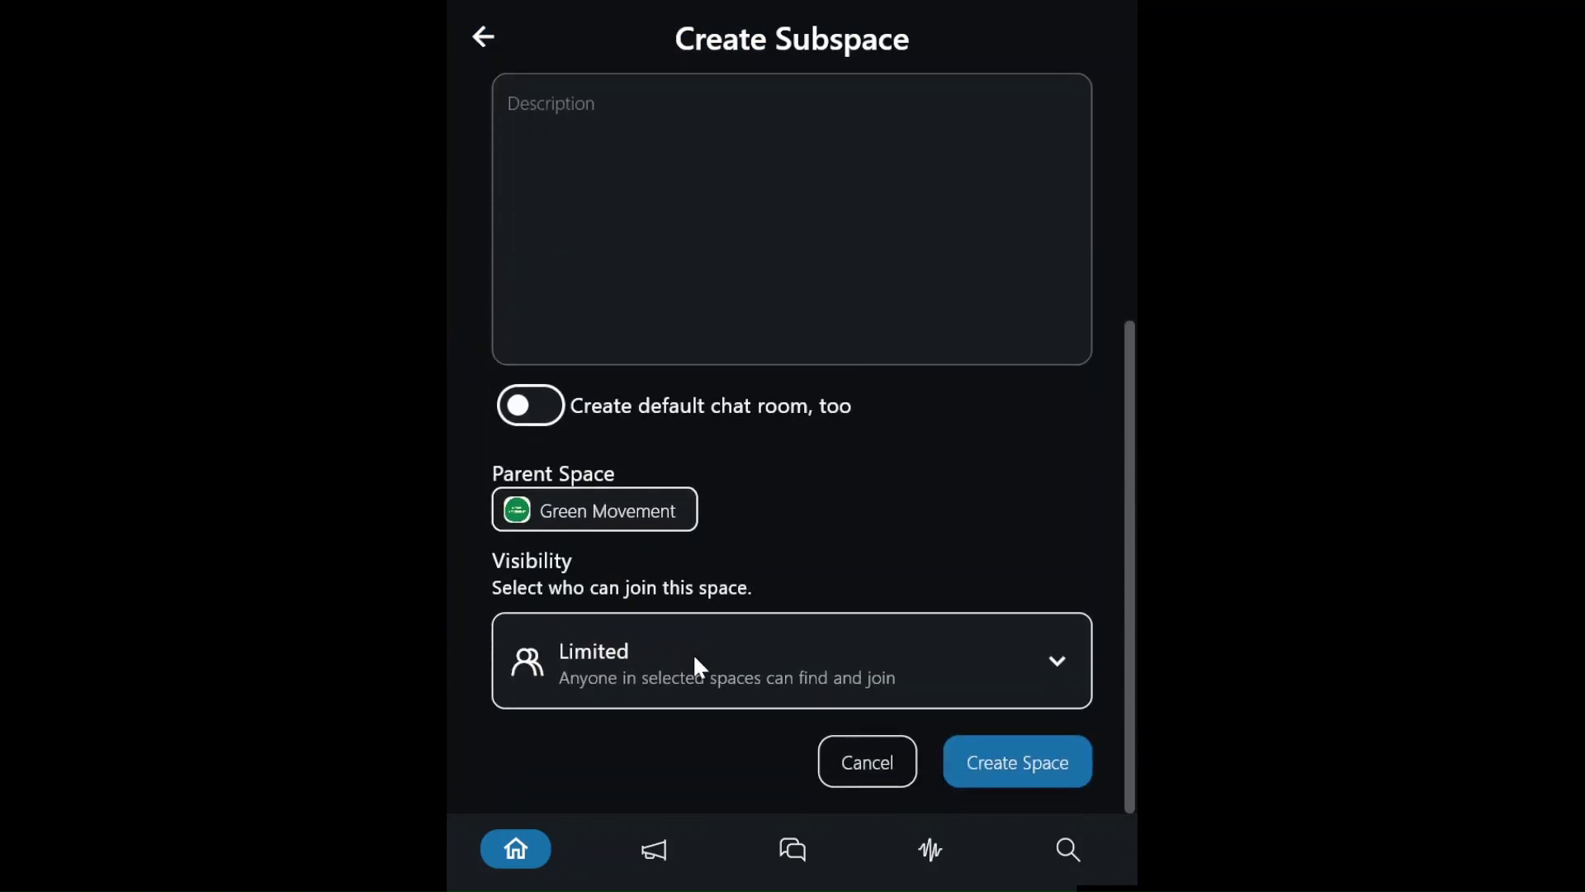
left_click(693, 666)
left_click(726, 640)
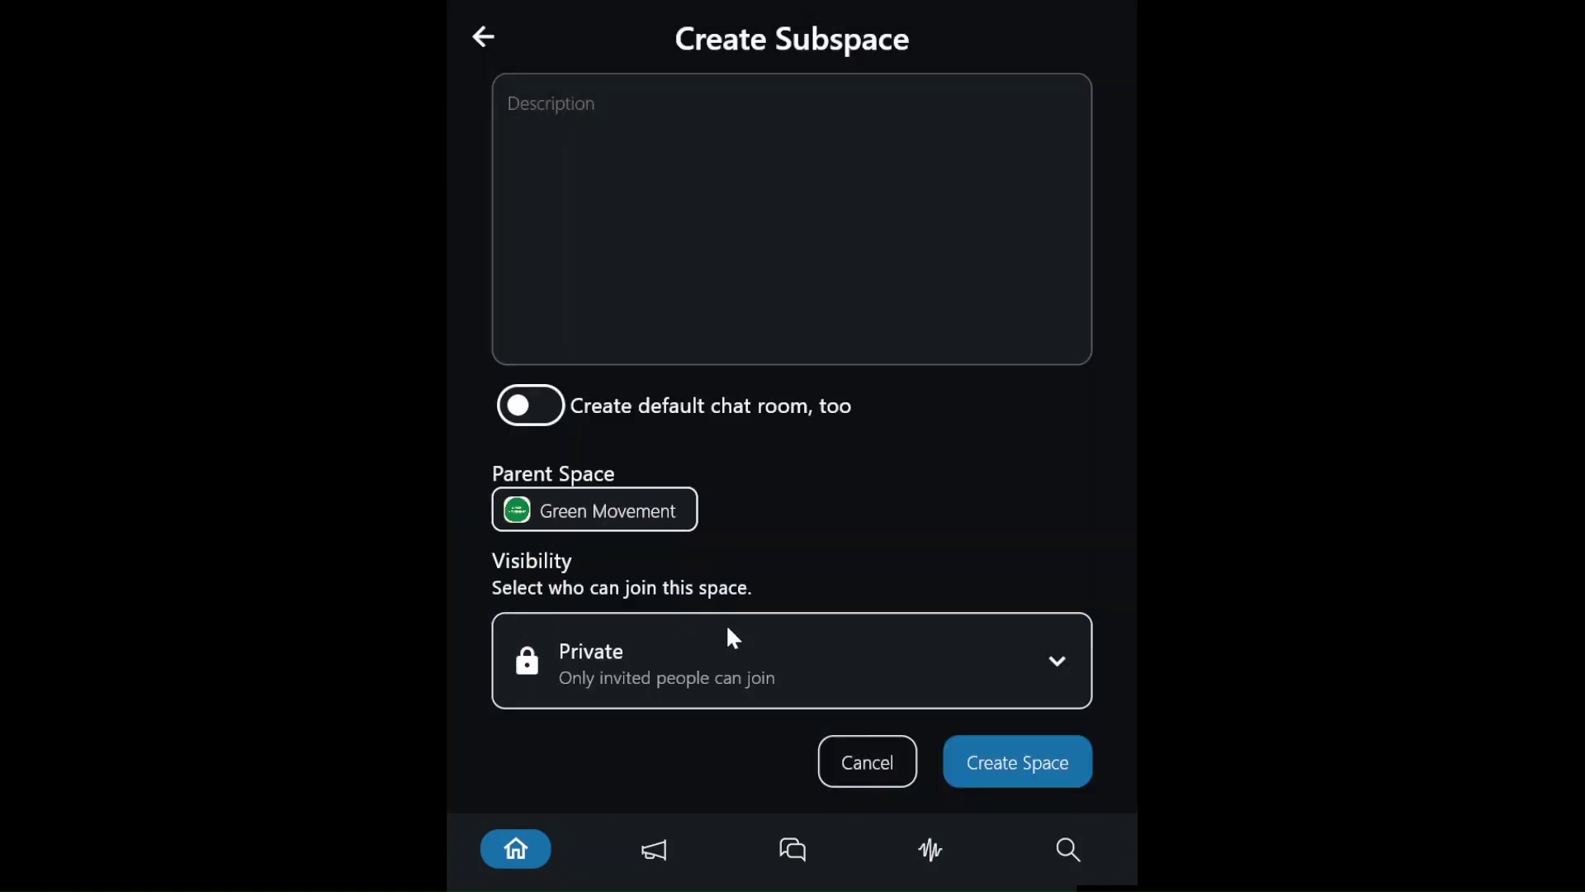
left_click(1040, 776)
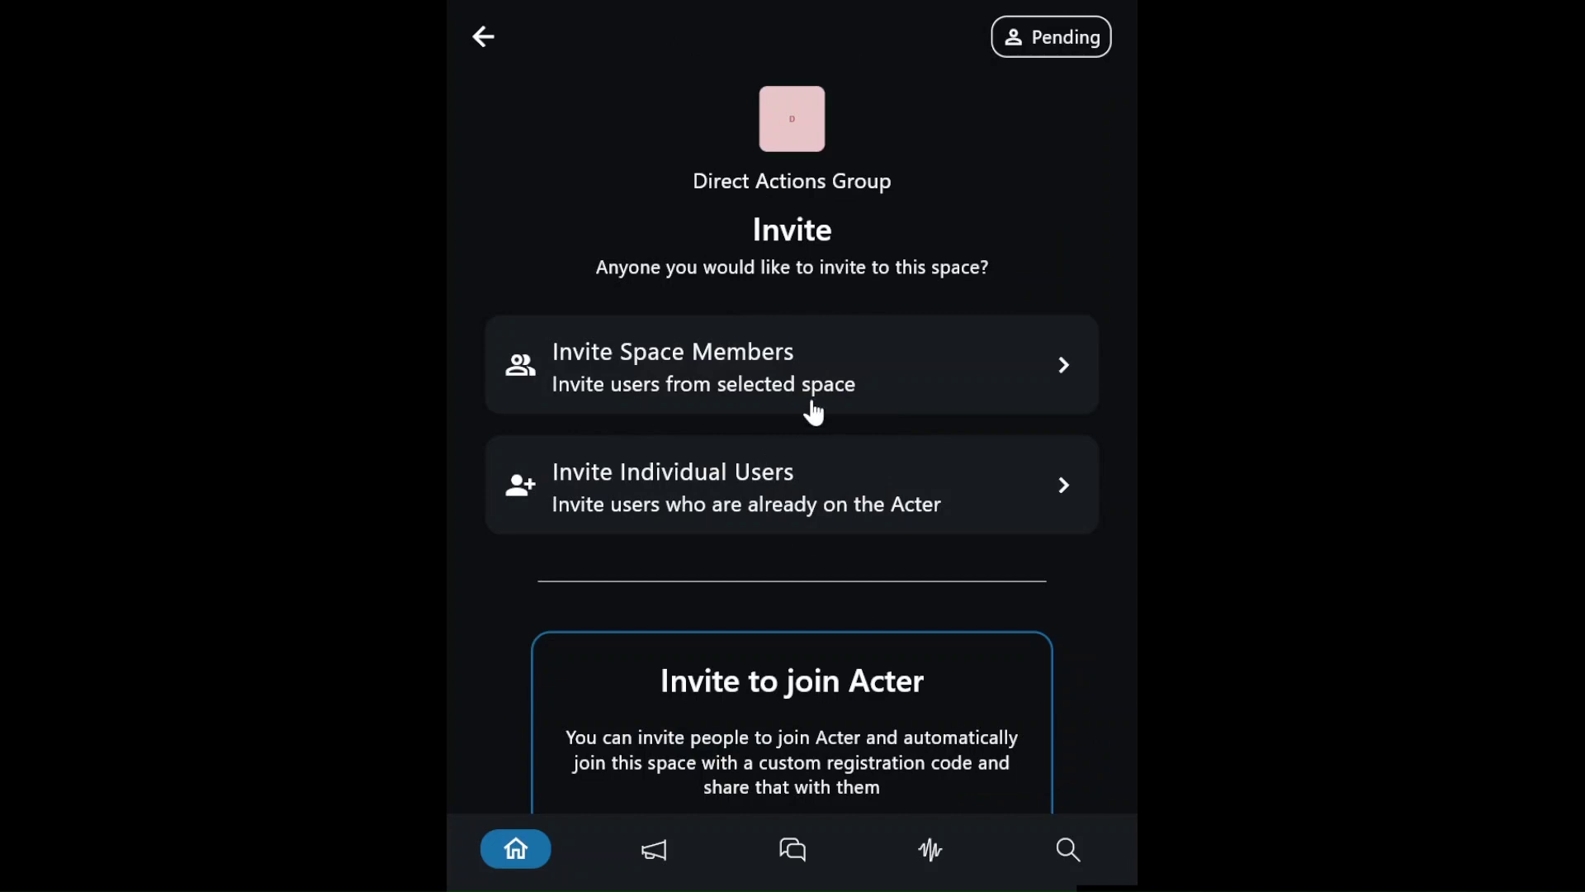
- Generate an invite code for the Direct Actions Group subspace
scroll(813, 408, "down", 2)
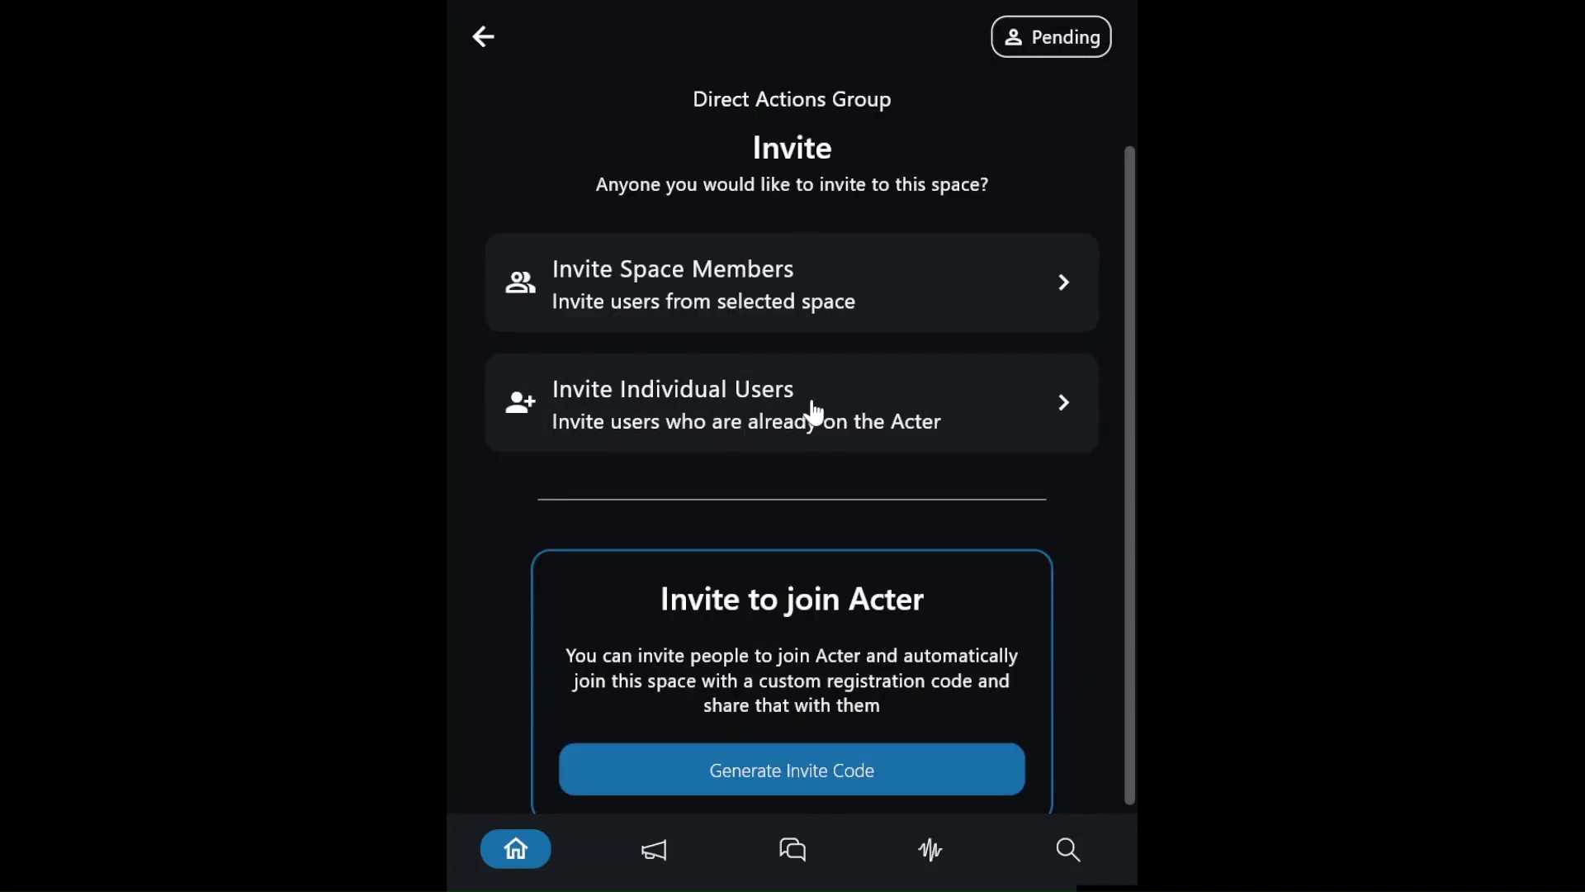
left_click(863, 747)
scroll(778, 755, "down", 2)
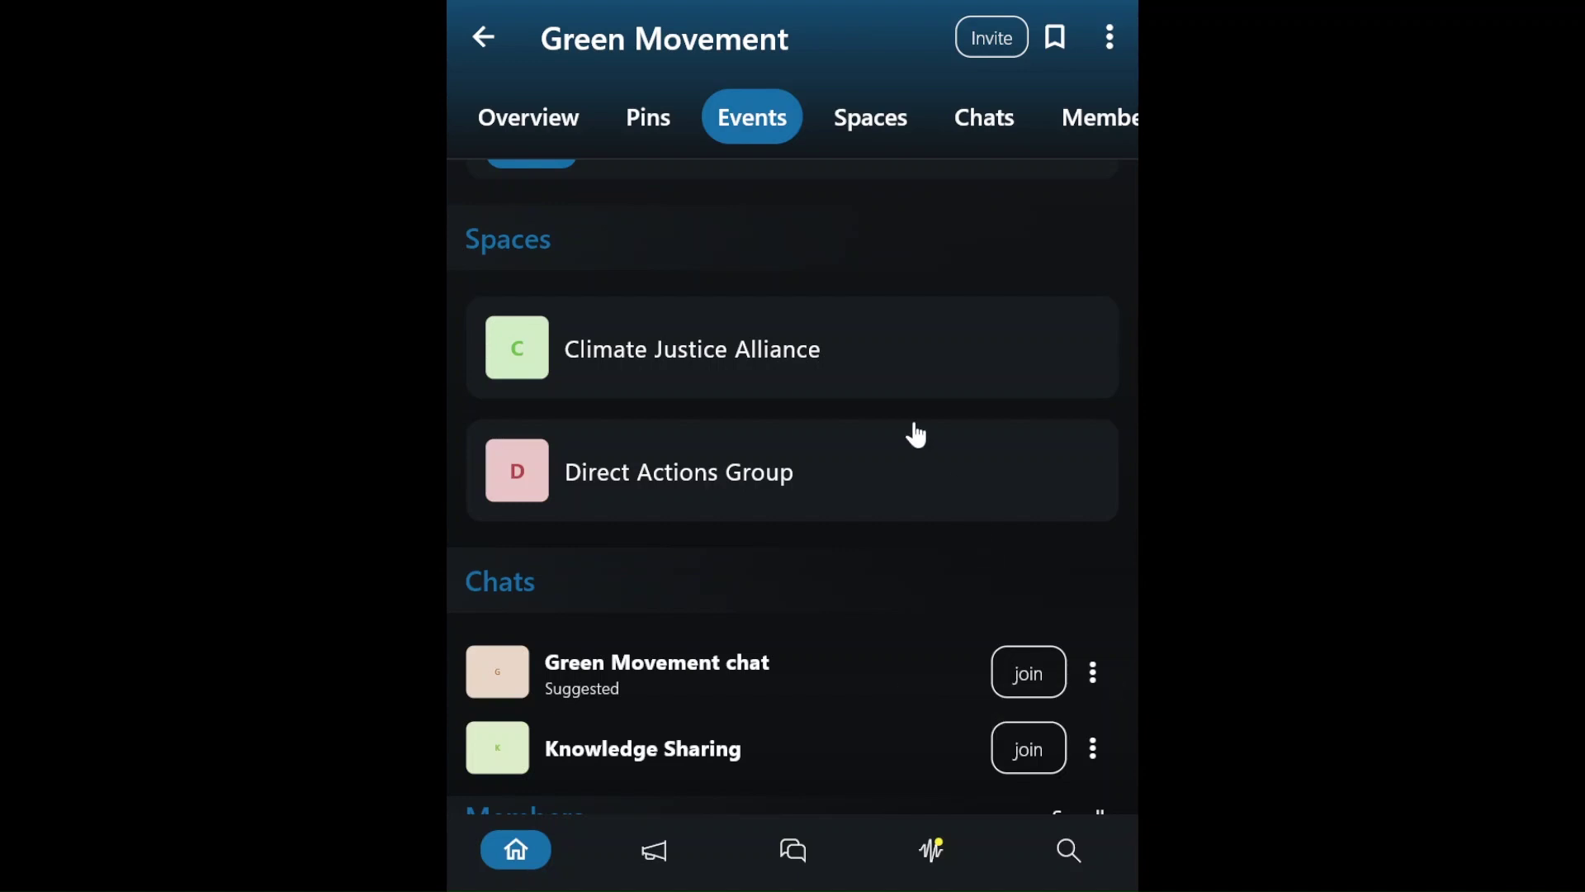
- From Climate Justice Alliance, link Human Rights Movement as a subspace and accept the join-rule update
left_click(861, 377)
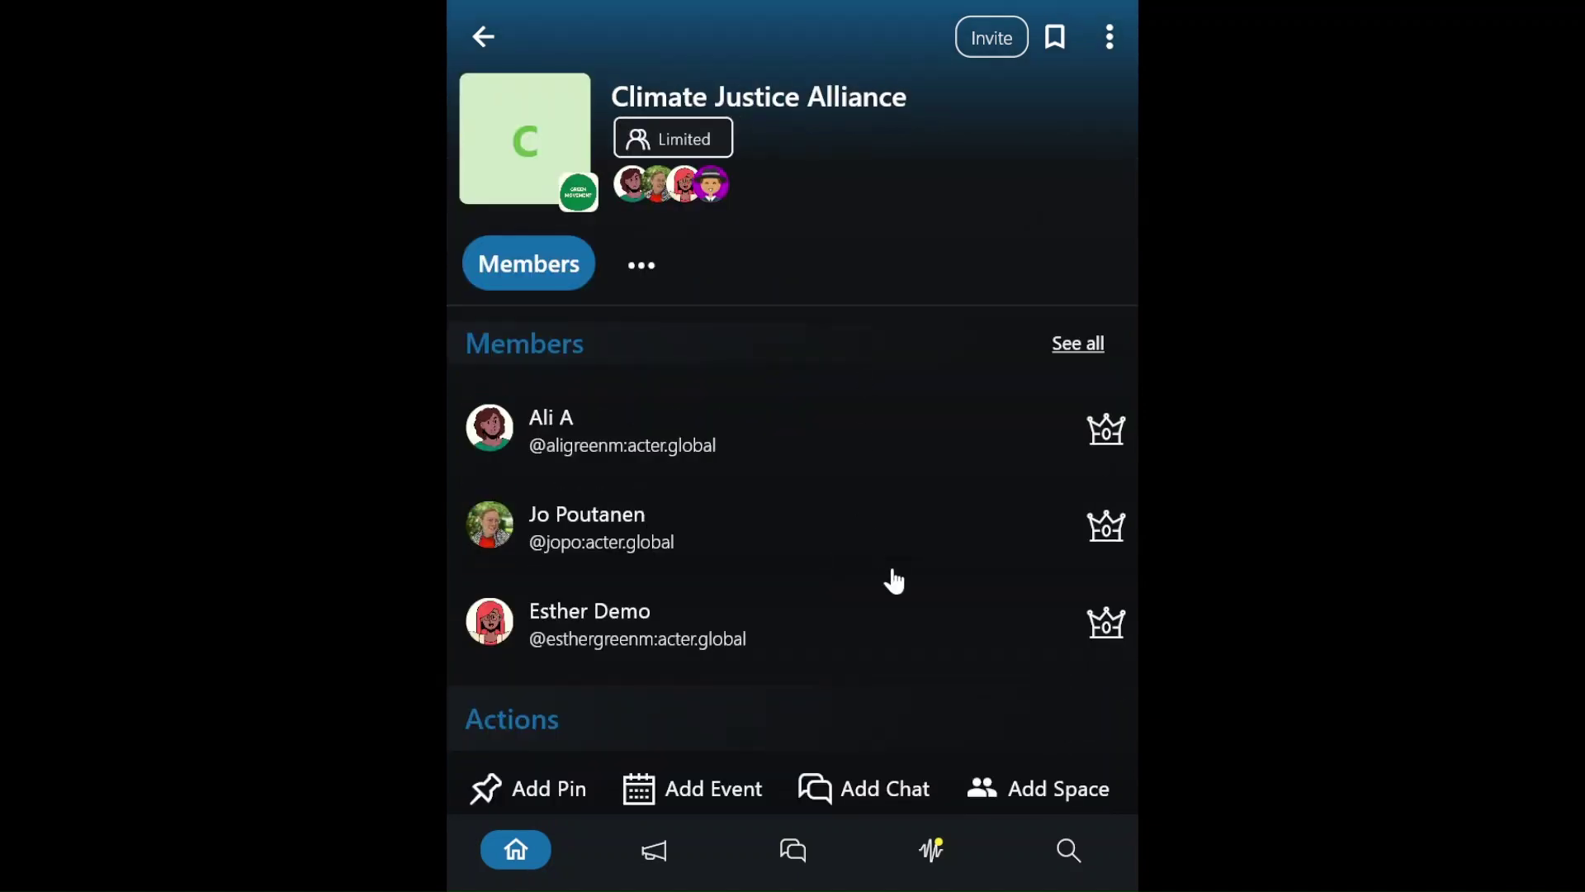
scroll(893, 578, "down", 5)
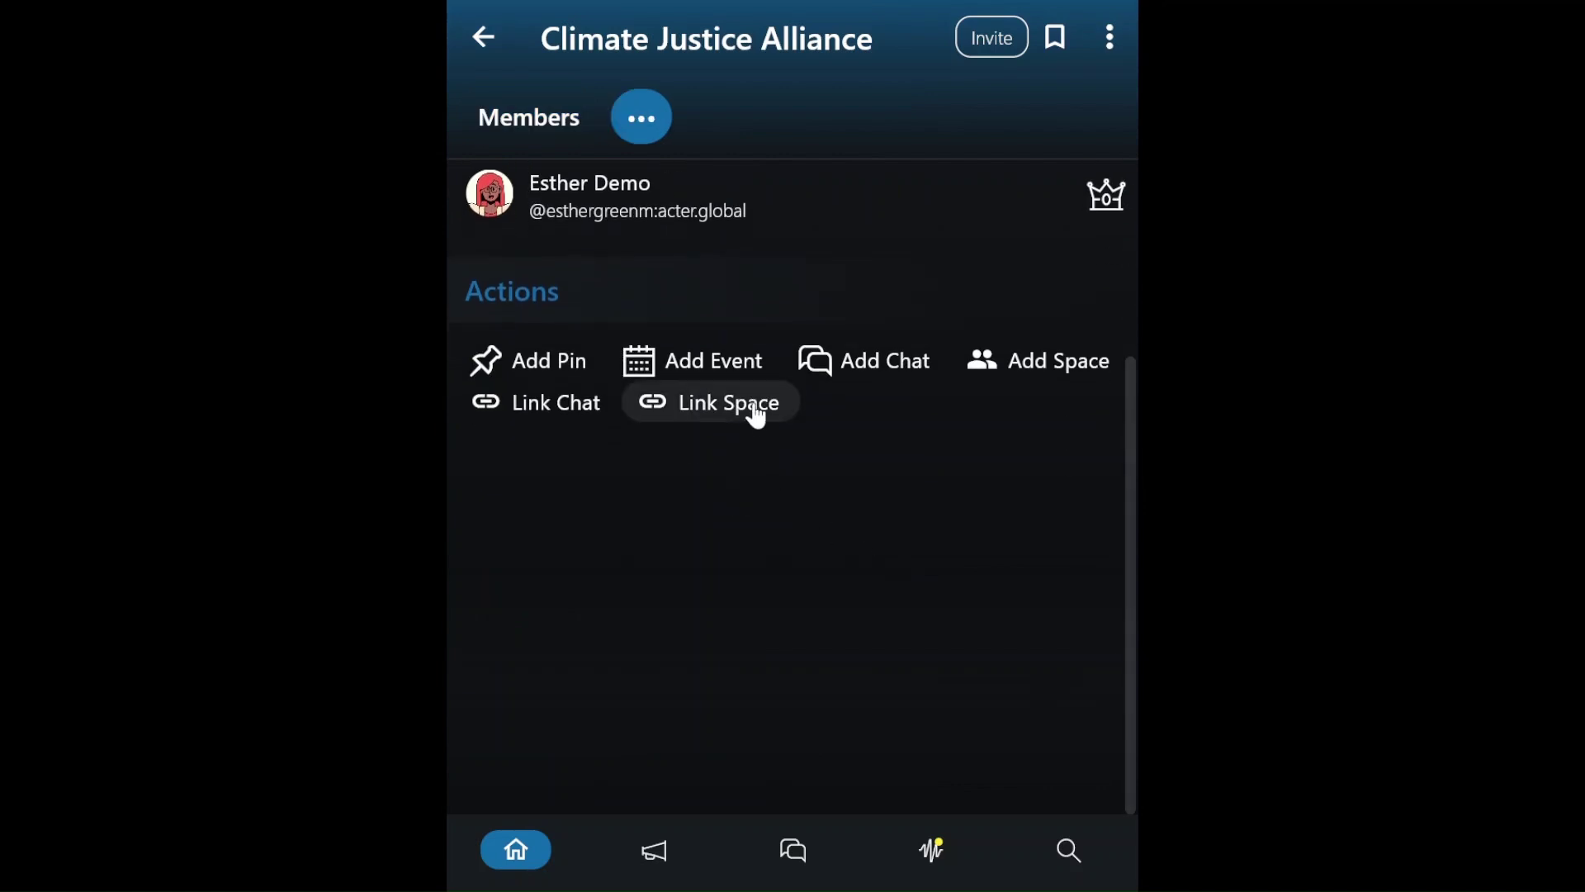
left_click(753, 403)
left_click(1052, 475)
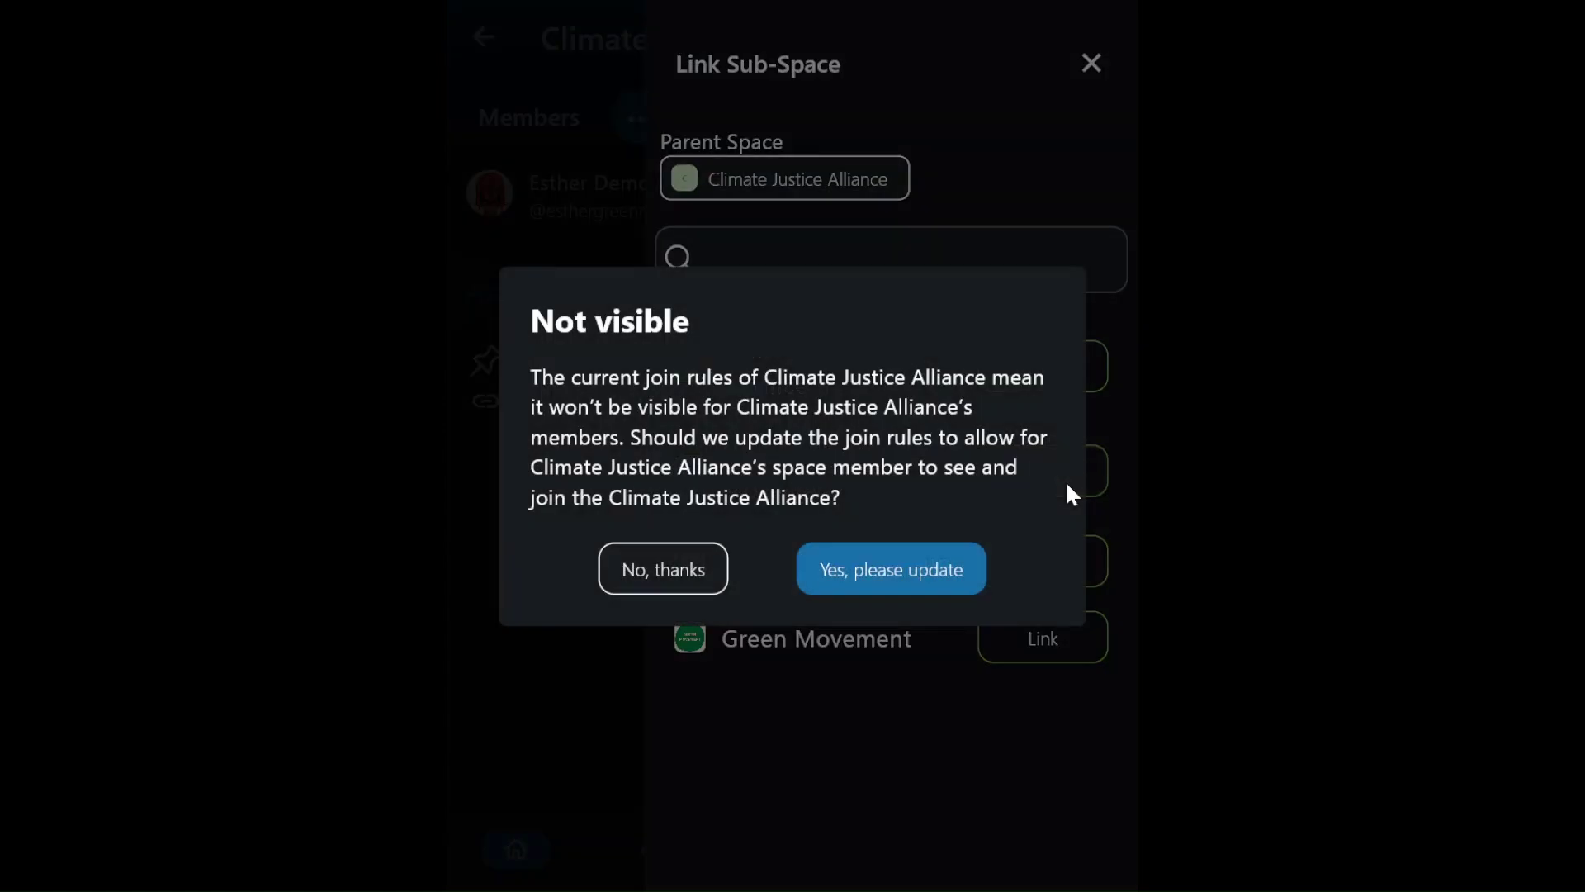
left_click(909, 572)
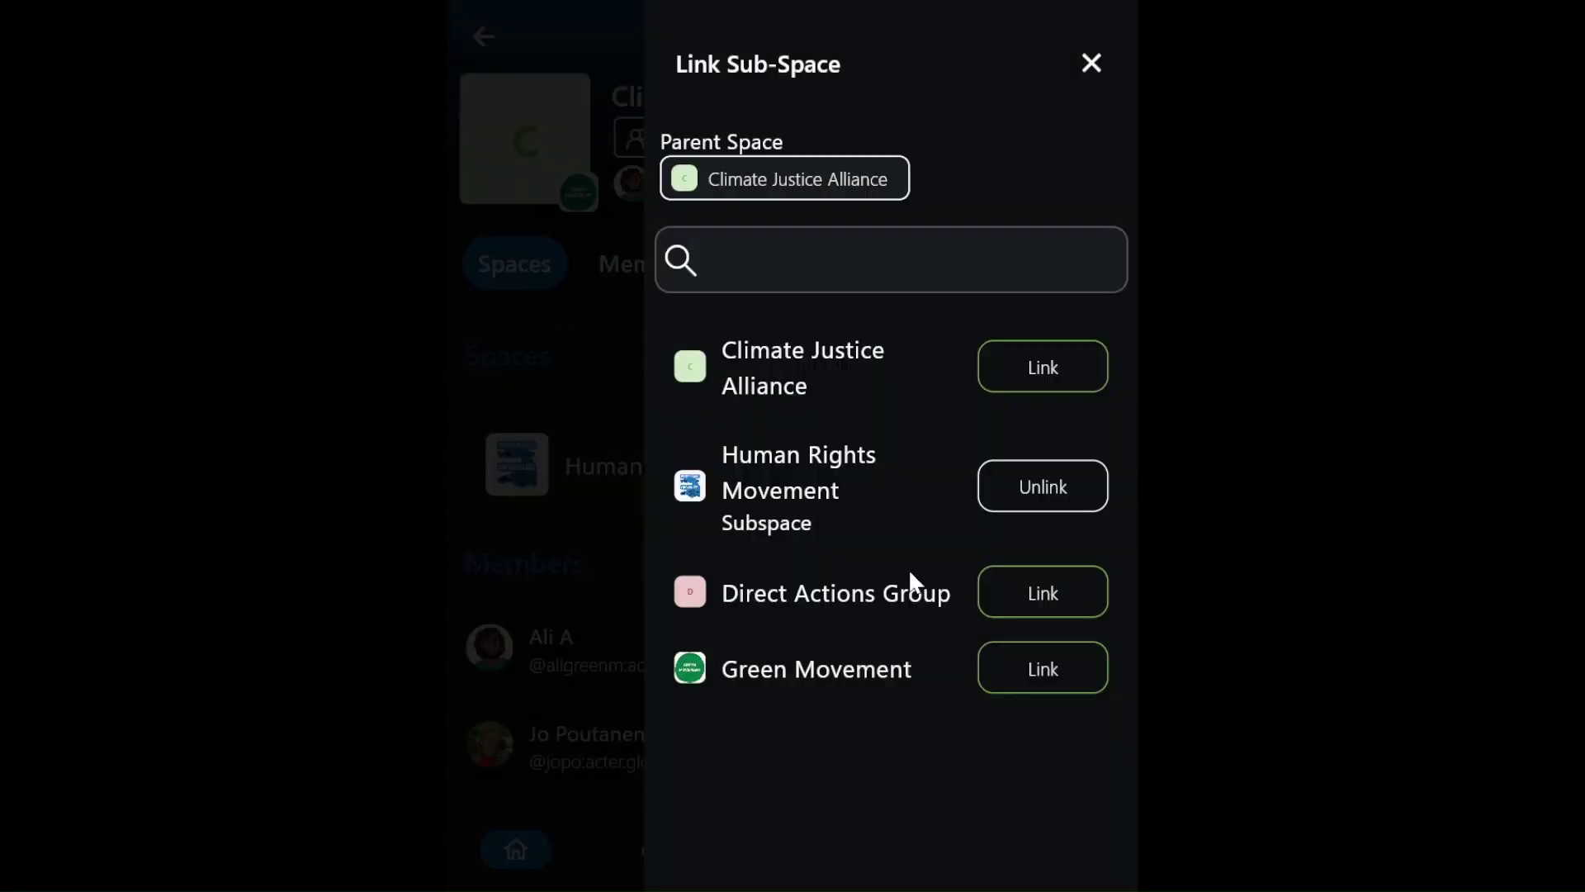